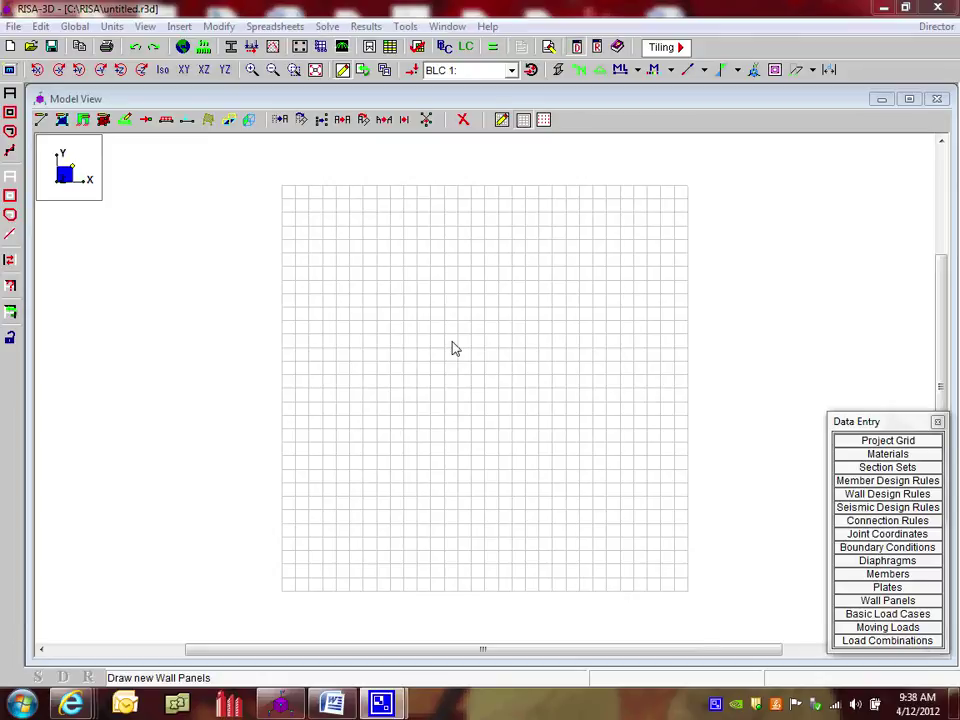
# - Keep ACI 318-11 as the concrete design code in the global model parameters
pyautogui.click(183, 47)
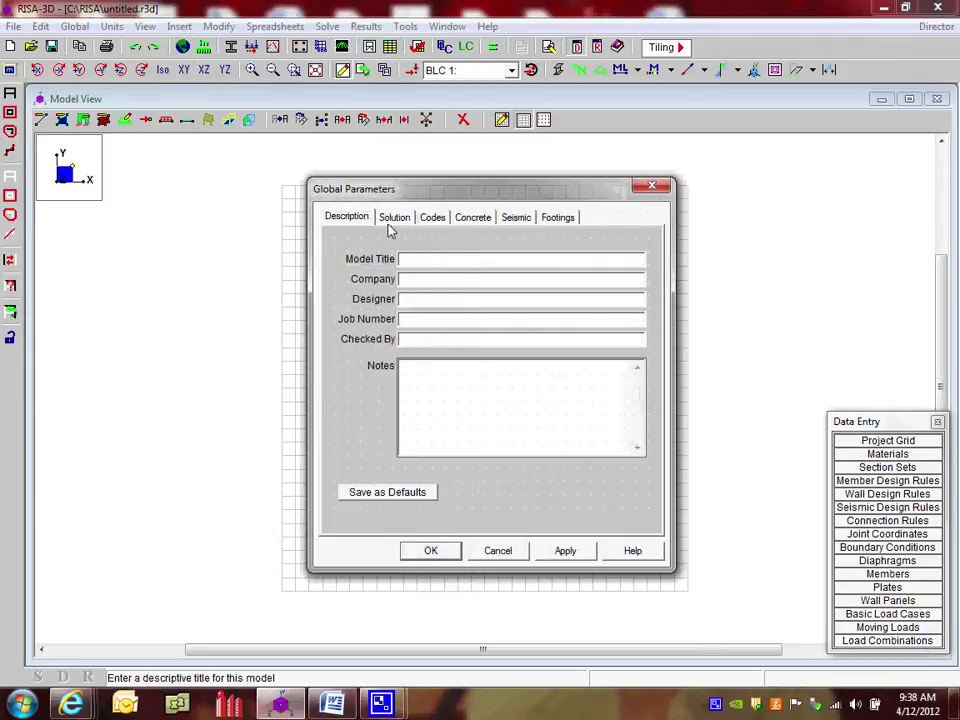
pyautogui.click(430, 220)
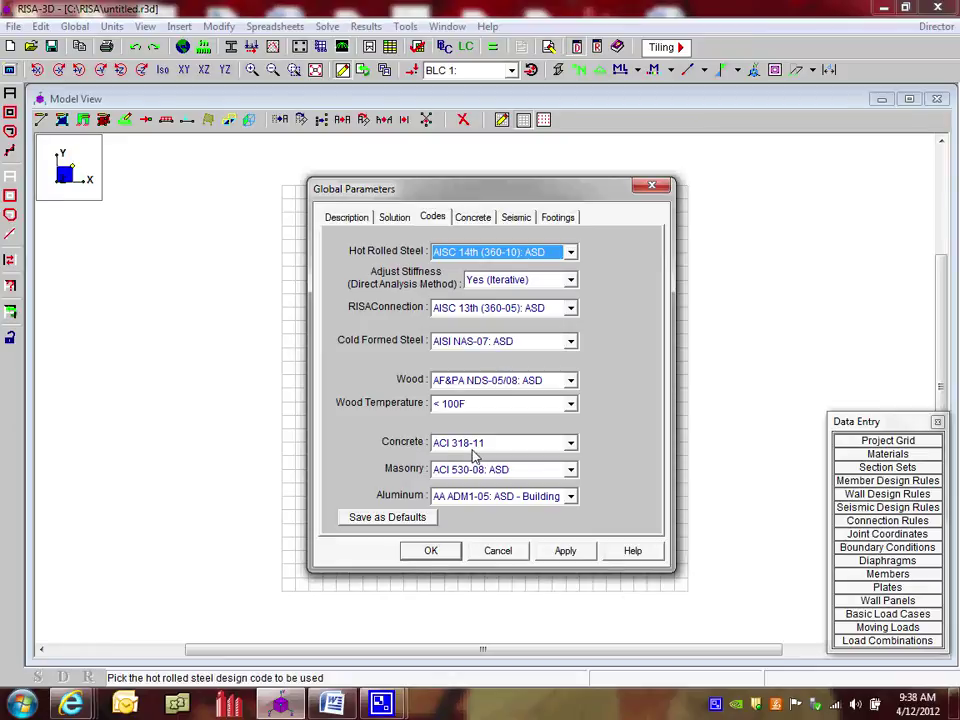
pyautogui.click(510, 448)
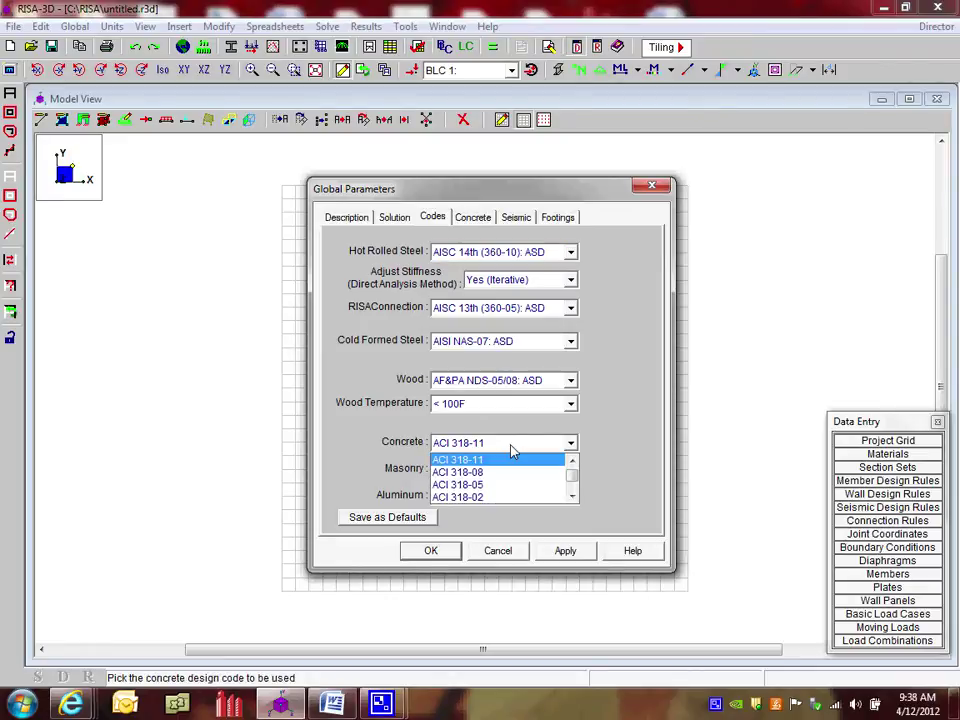
pyautogui.click(510, 447)
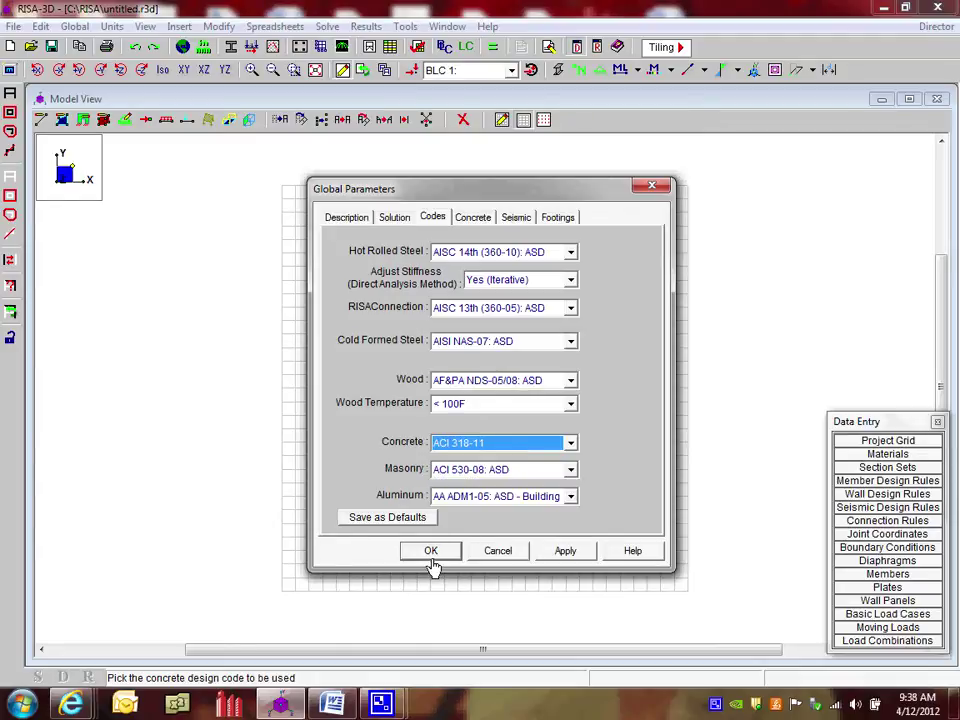
pyautogui.click(430, 552)
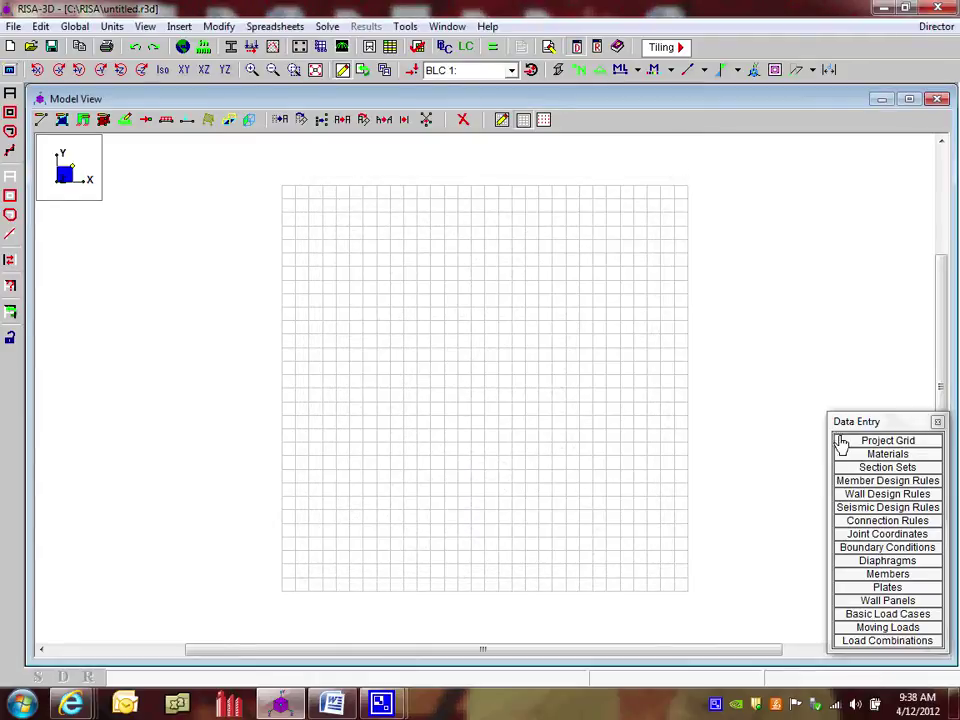
# - Review the concrete materials, comparing NW and LW mixes and inspecting Conc4000NW's properties
pyautogui.moveTo(853, 426); pyautogui.dragTo(856, 408)
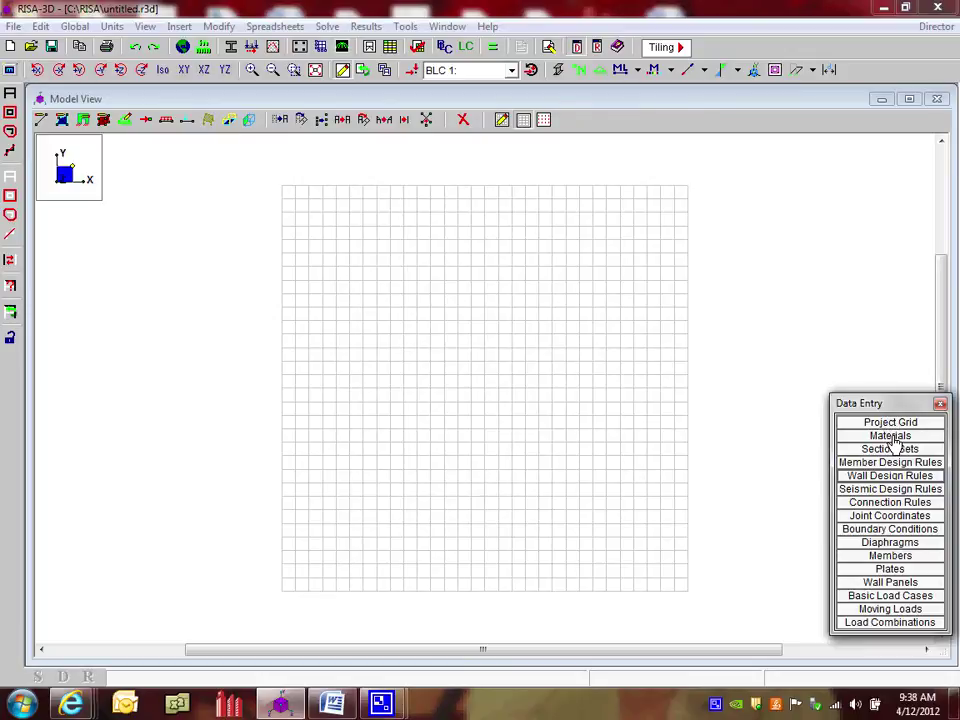
pyautogui.click(891, 437)
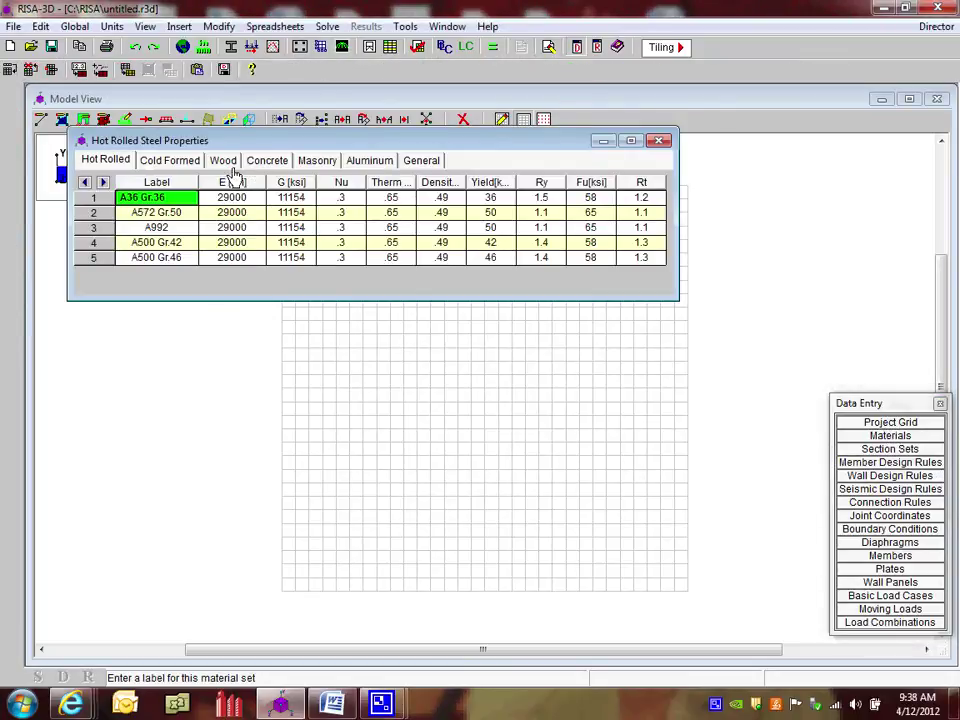
pyautogui.click(268, 161)
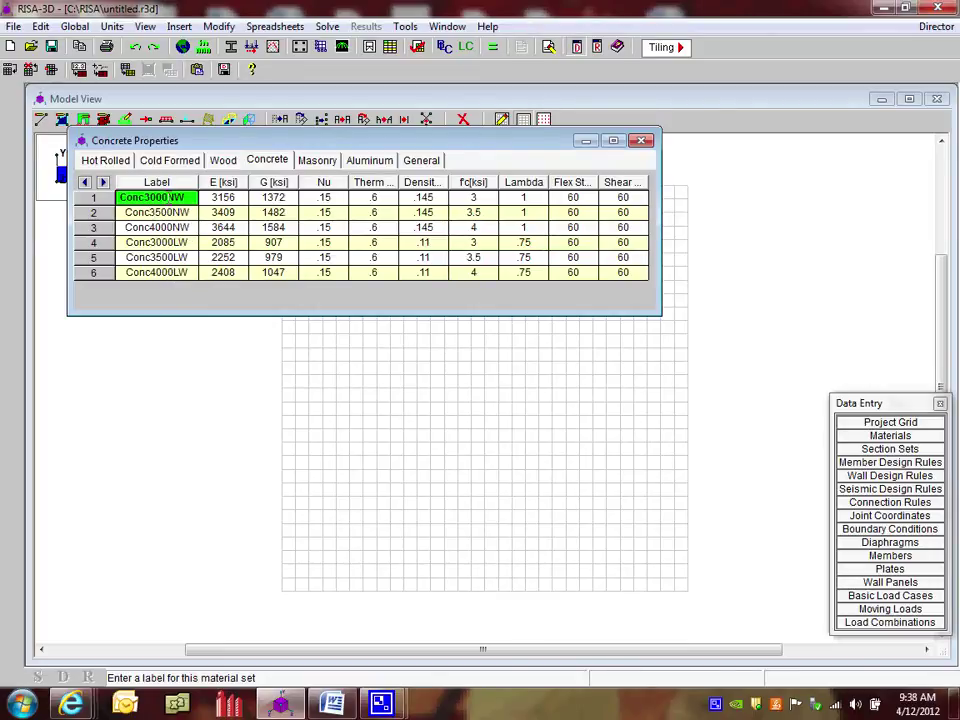
pyautogui.moveTo(168, 197); pyautogui.dragTo(186, 197)
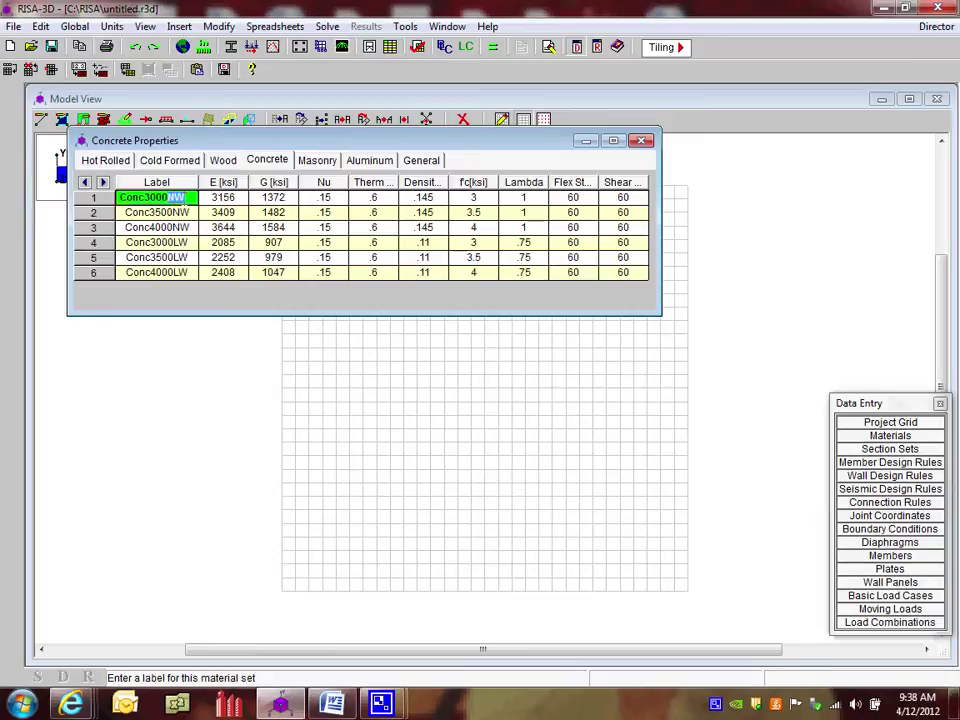
pyautogui.click(174, 242)
pyautogui.moveTo(171, 243); pyautogui.dragTo(186, 243)
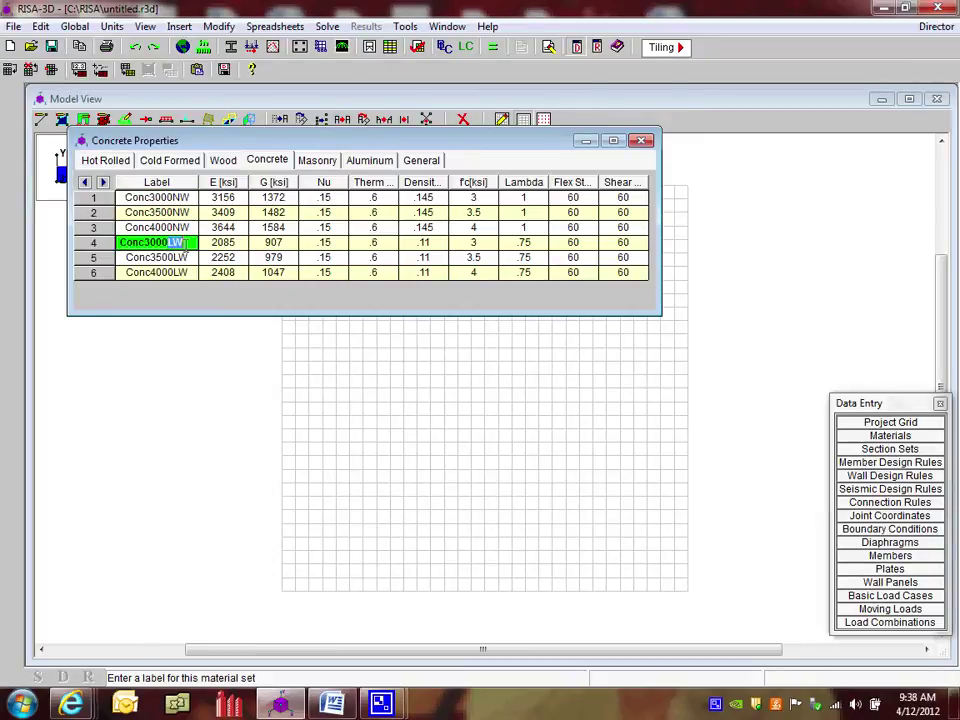
pyautogui.click(150, 228)
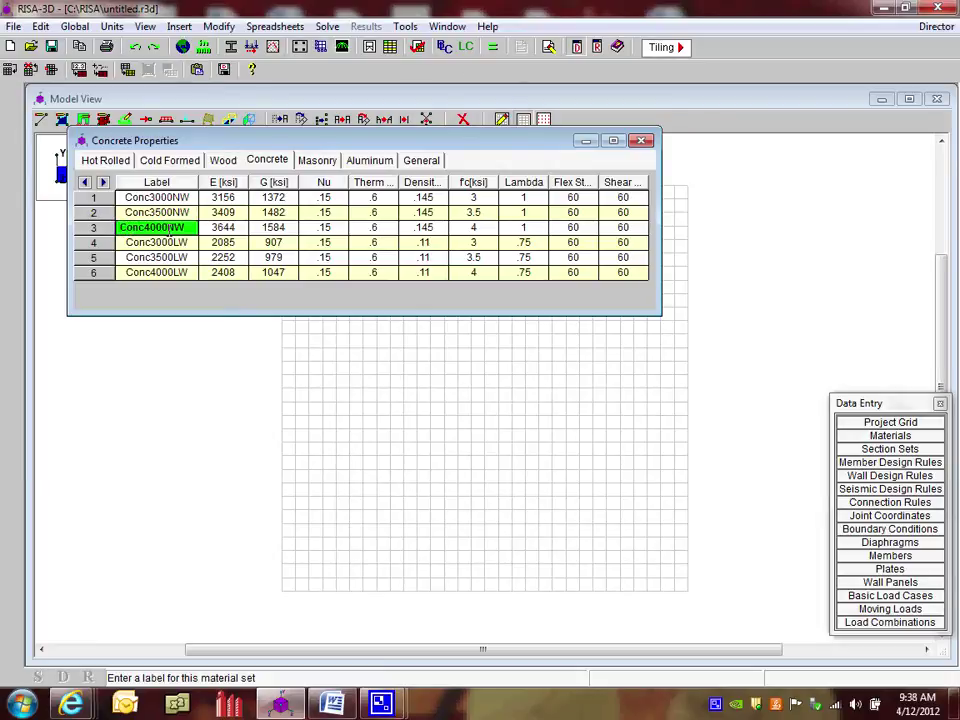
pyautogui.click(236, 228)
pyautogui.click(274, 228)
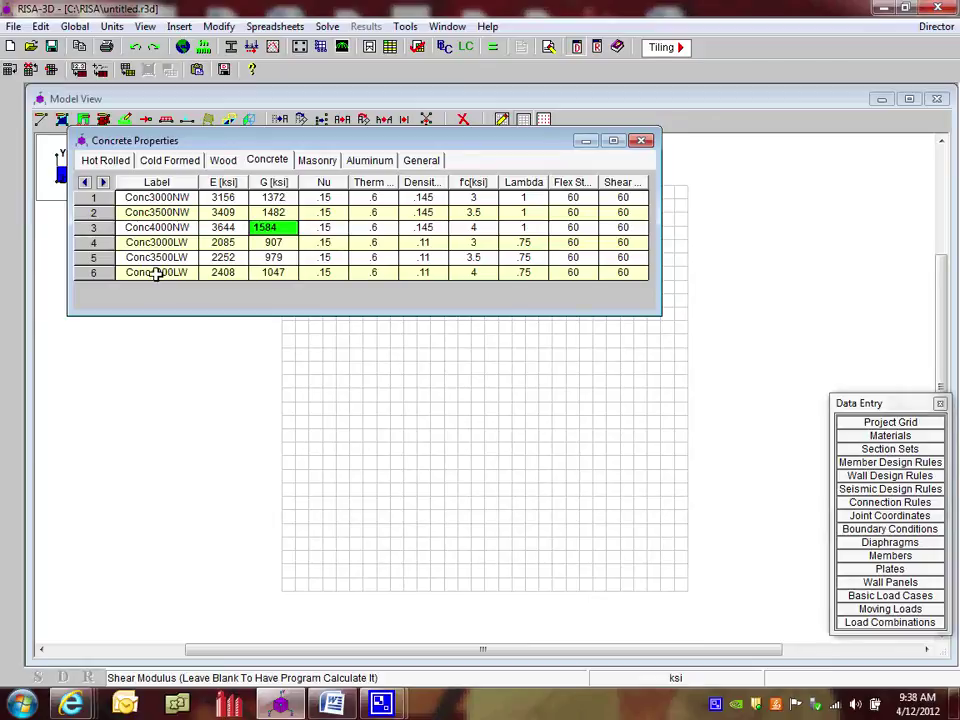
pyautogui.click(100, 228)
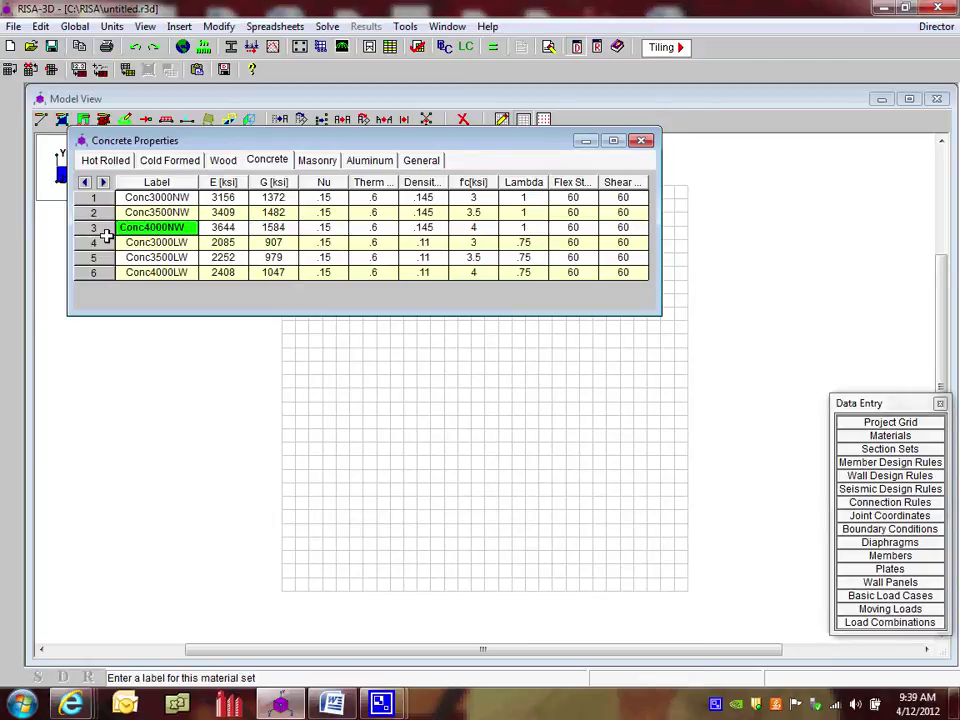
pyautogui.click(643, 143)
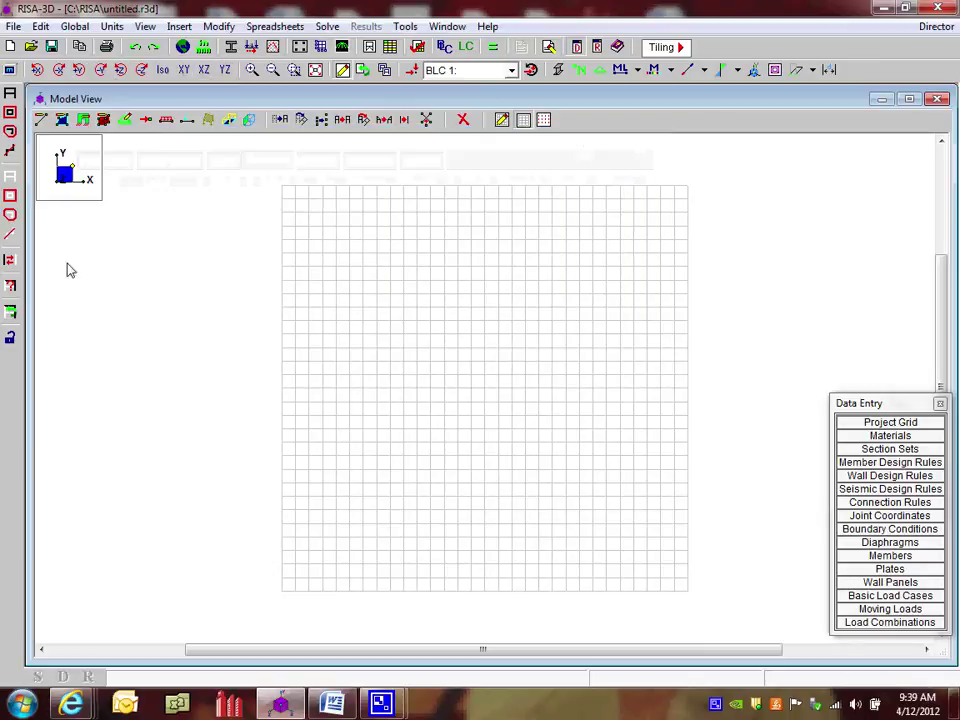
# - Set the wall panel tool to concrete, 12 in thick, with material set Conc4000NW
pyautogui.click(83, 121)
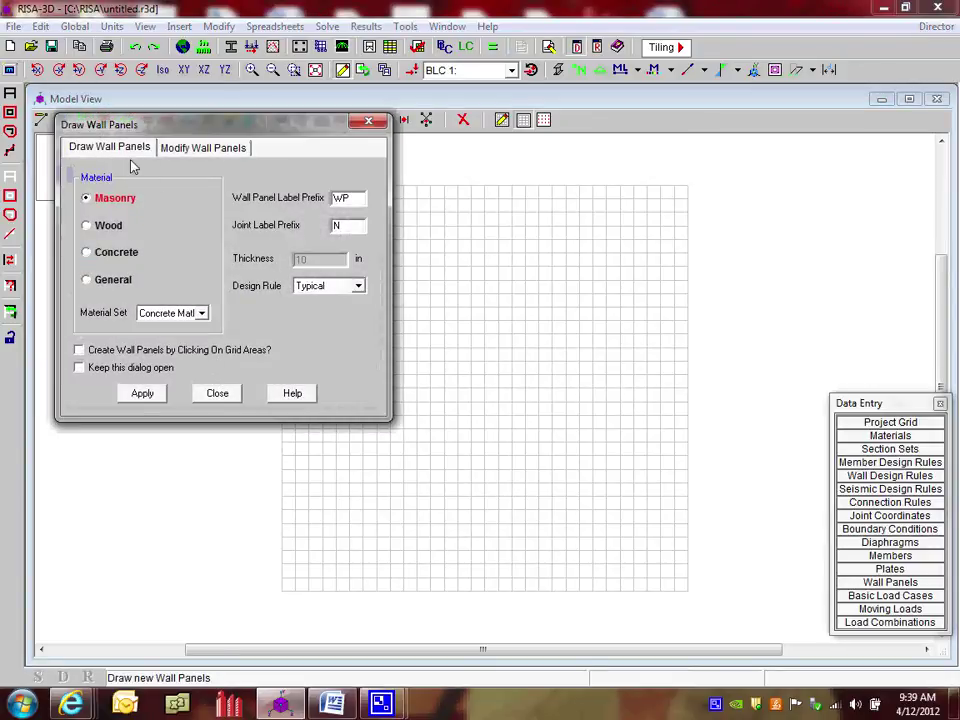
pyautogui.click(116, 256)
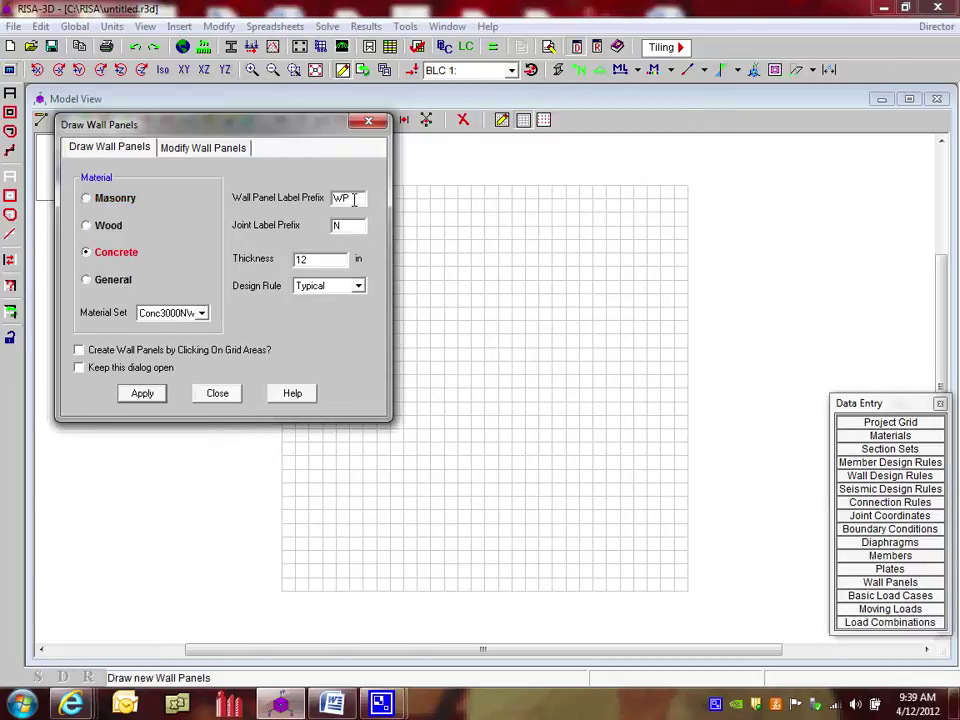
pyautogui.doubleClick(301, 260)
pyautogui.moveTo(317, 261); pyautogui.dragTo(290, 261)
pyautogui.click(176, 313)
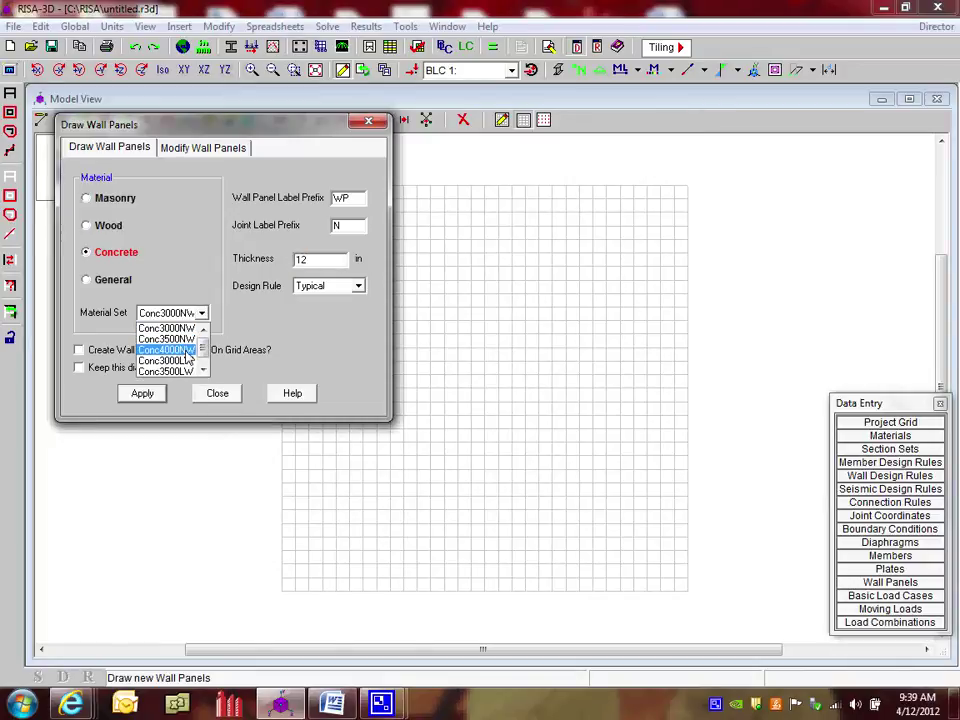
pyautogui.click(187, 352)
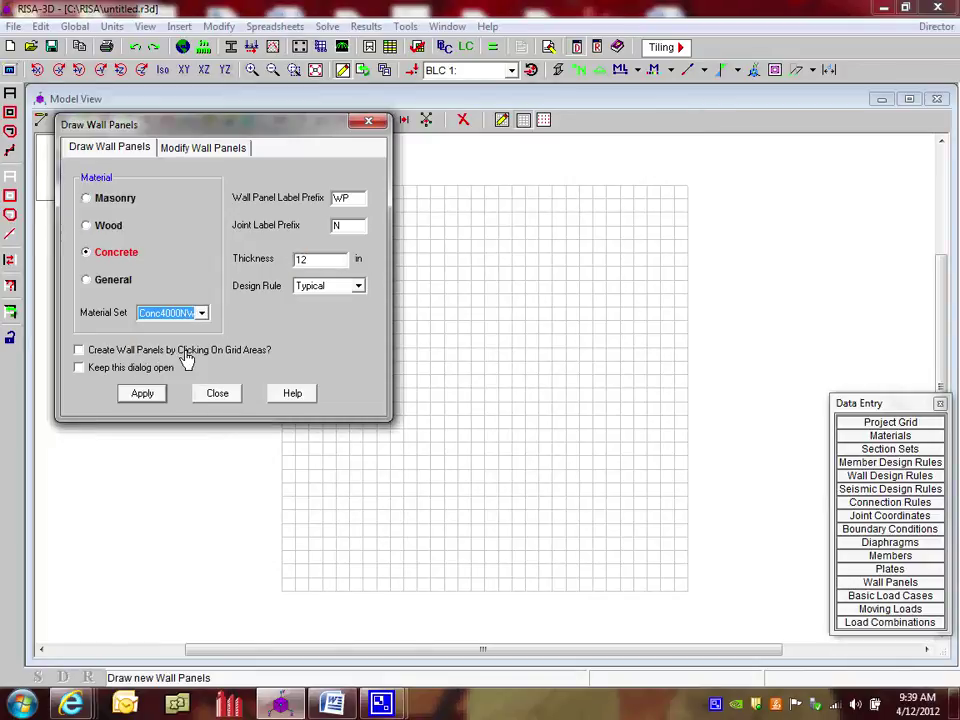
pyautogui.click(143, 394)
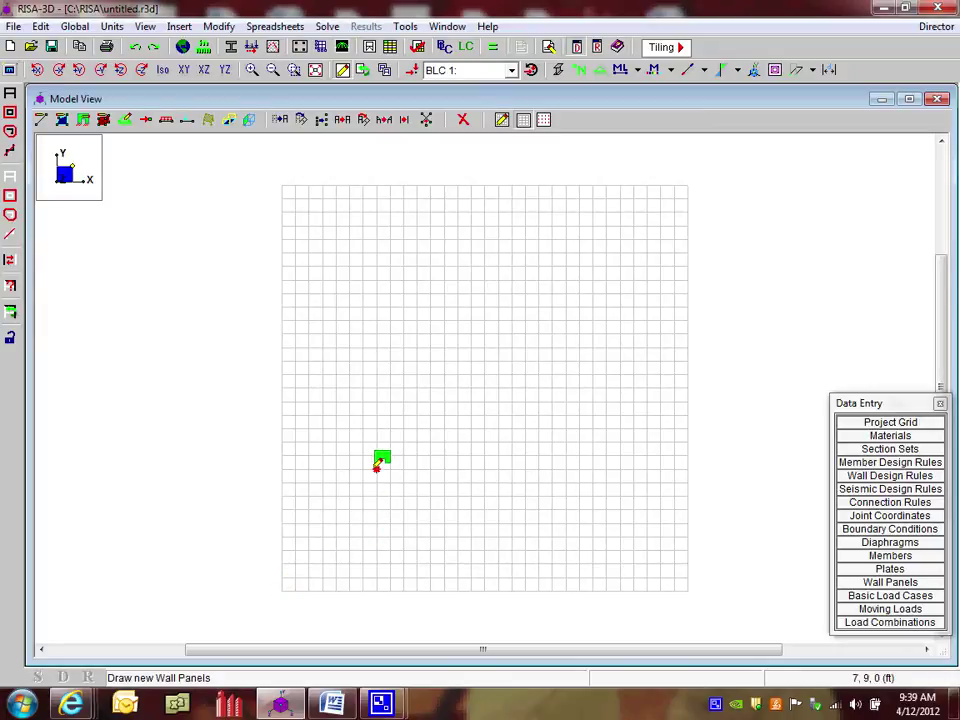
# - Draw the panel through corners (0,0), (0,15), (20,15) and (20,0) ft, then zoom in
pyautogui.click(282, 590)
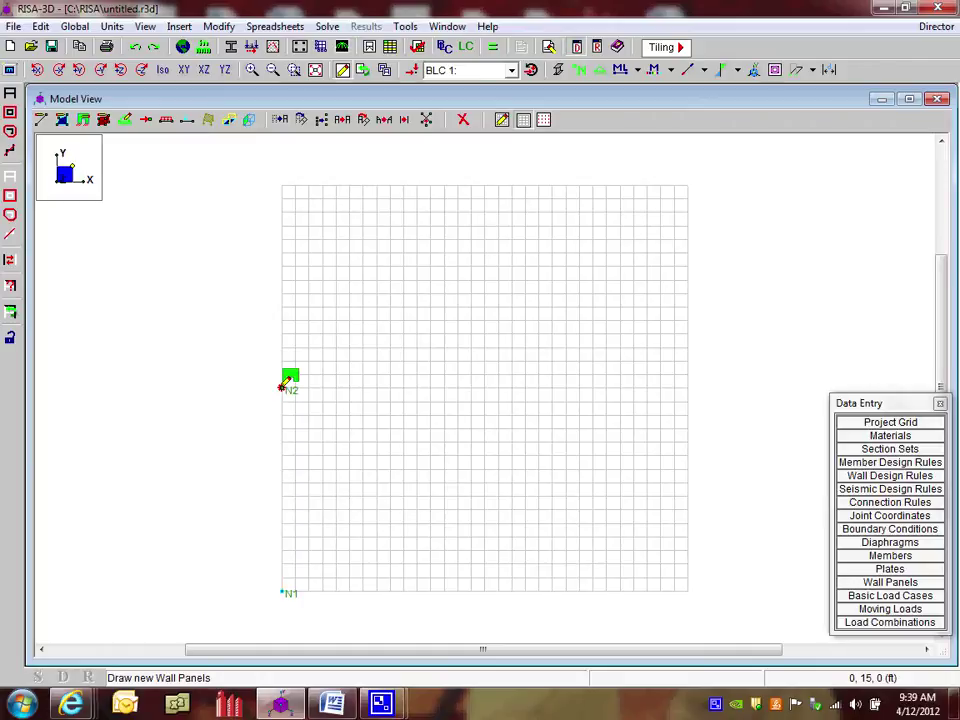
pyautogui.click(282, 388)
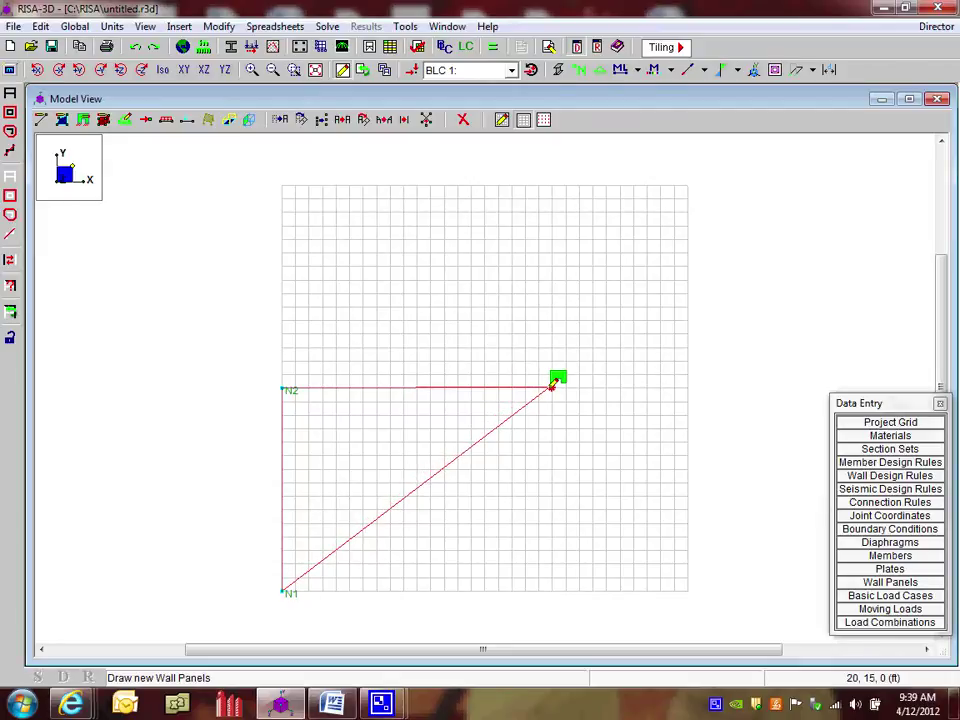
pyautogui.click(553, 386)
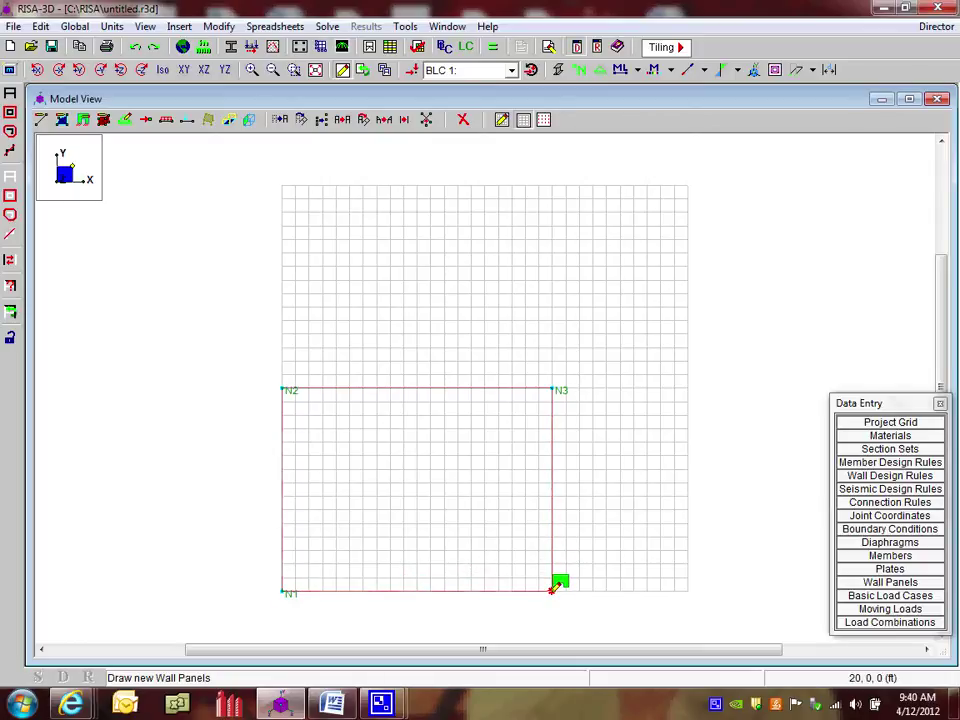
pyautogui.click(553, 590)
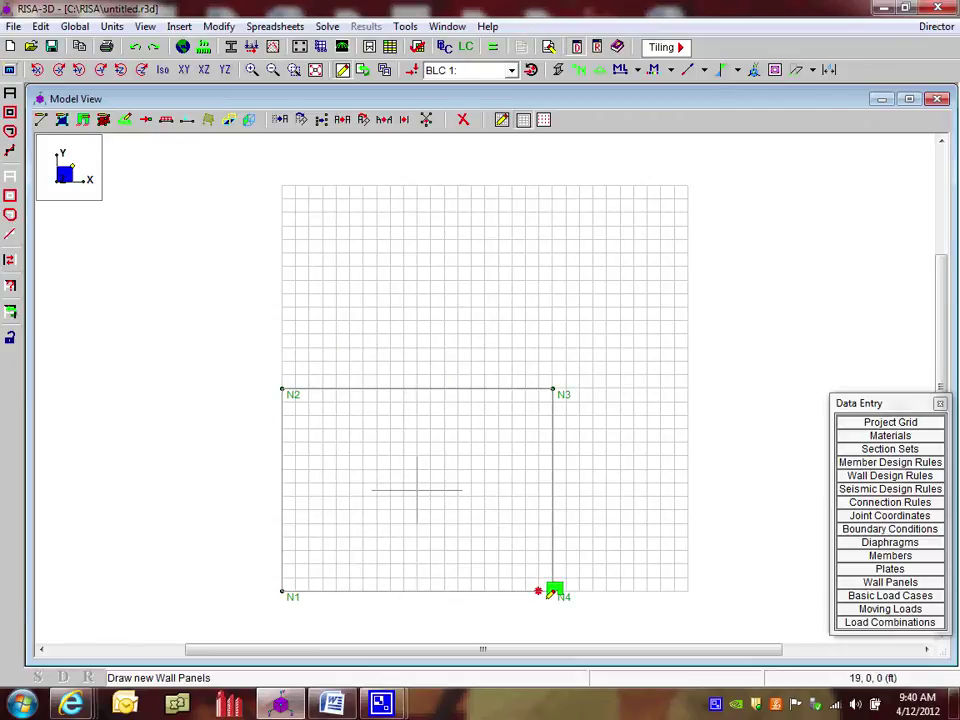
pyautogui.press('Escape')
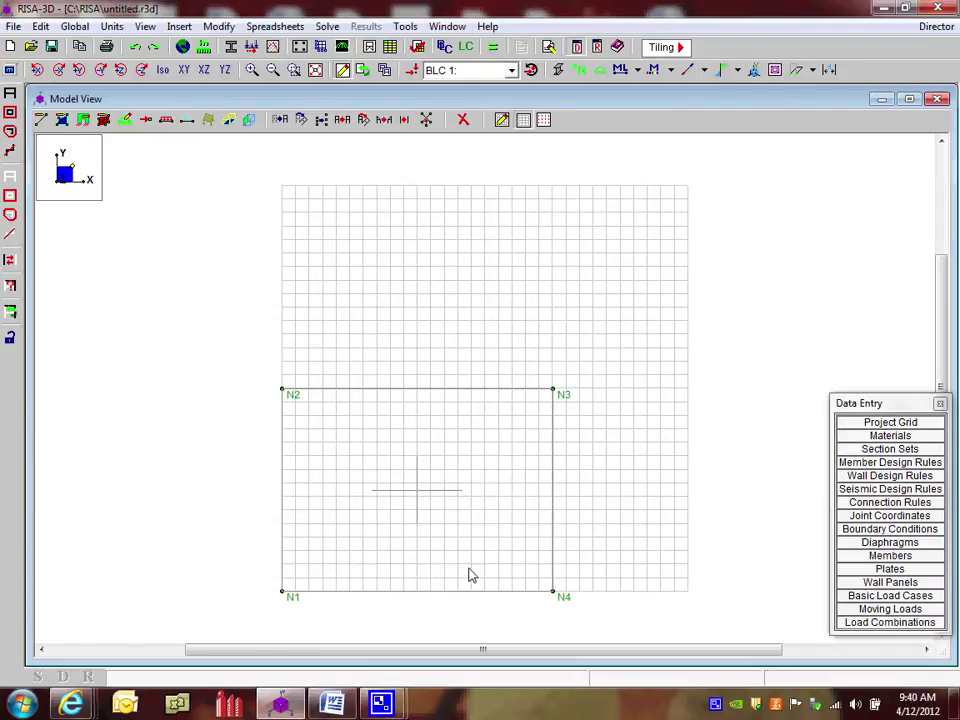
pyautogui.scroll(2, 420, 510)
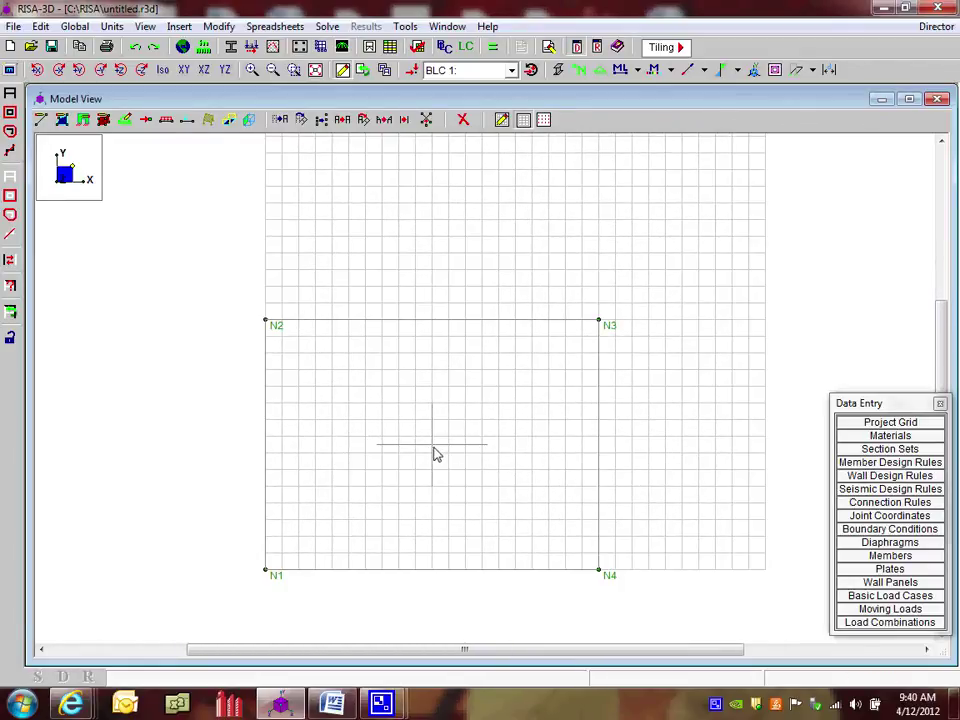
# - Open wall panel WP1 in the Wall Panel Editor and turn its grid display on
pyautogui.doubleClick(433, 456)
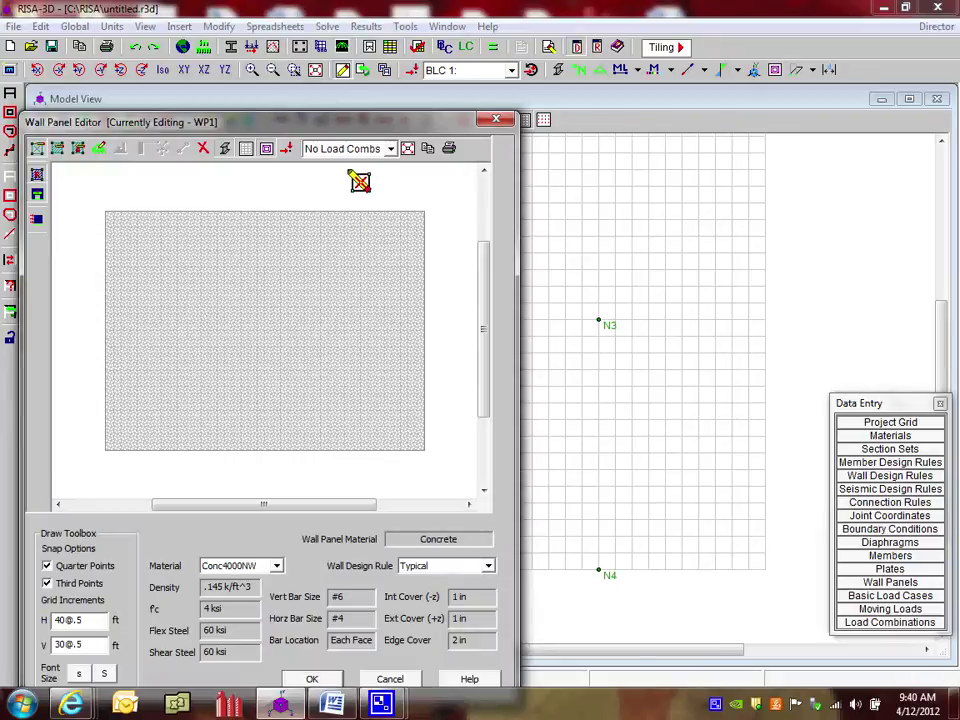
pyautogui.moveTo(349, 129); pyautogui.dragTo(354, 91)
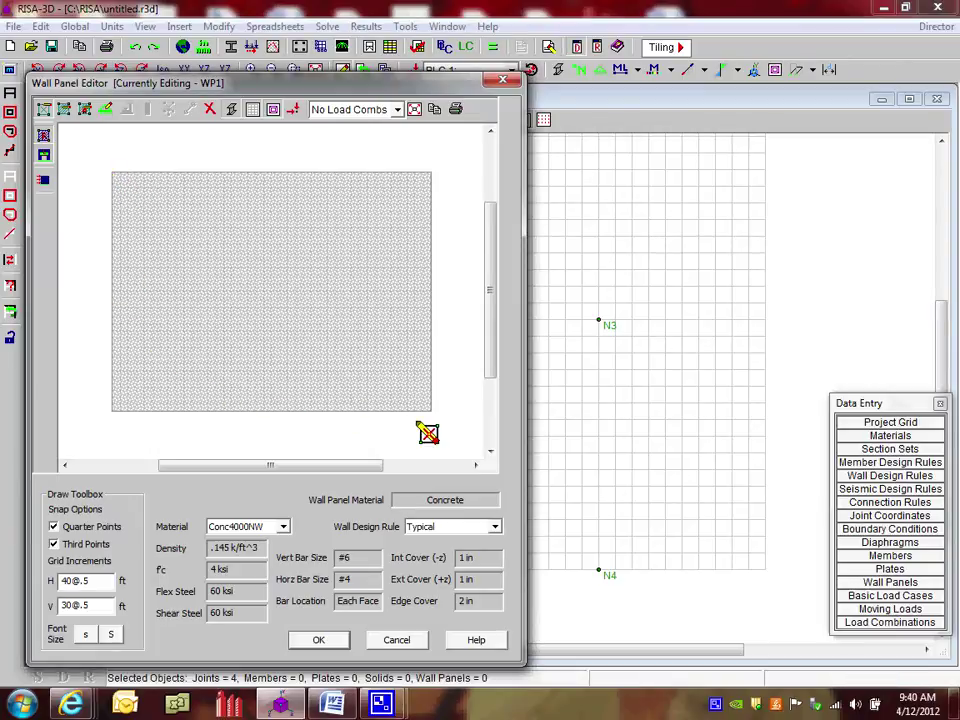
pyautogui.click(231, 109)
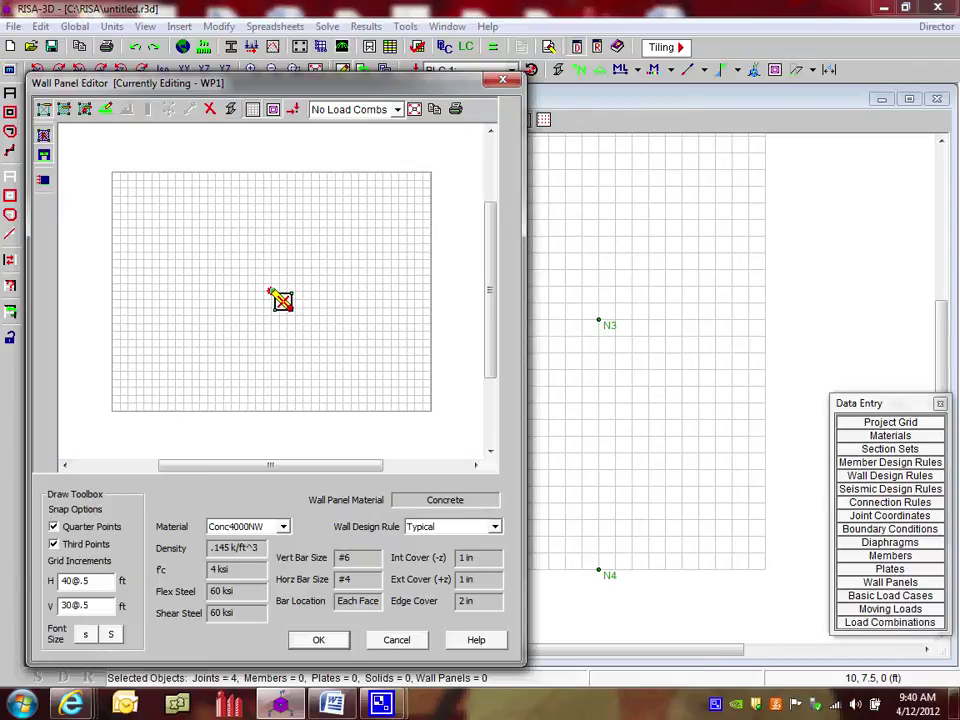
pyautogui.click(252, 110)
pyautogui.click(252, 110)
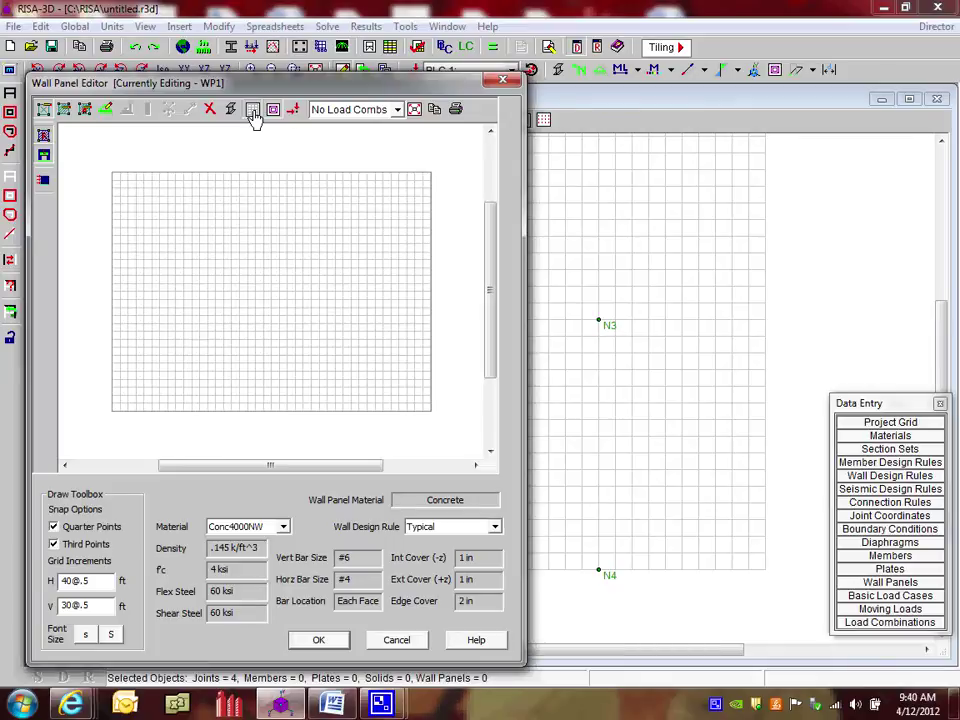
pyautogui.click(252, 110)
pyautogui.click(252, 110)
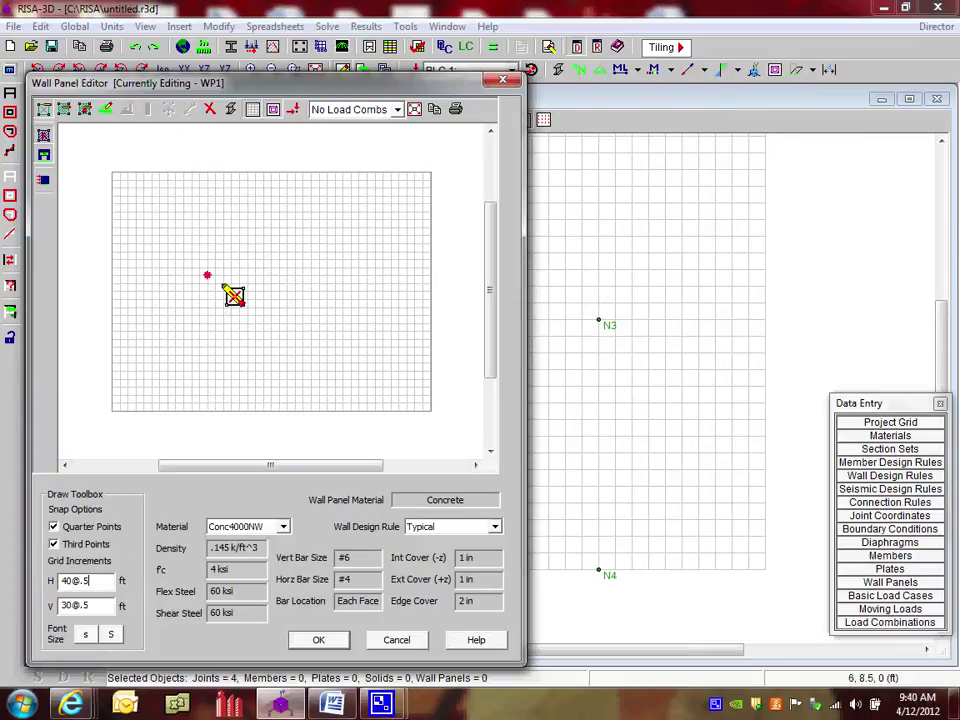
# - Set the grid increments to 3,4,5,3,5 ft horizontally and 15@1 ft vertically
pyautogui.doubleClick(101, 581)
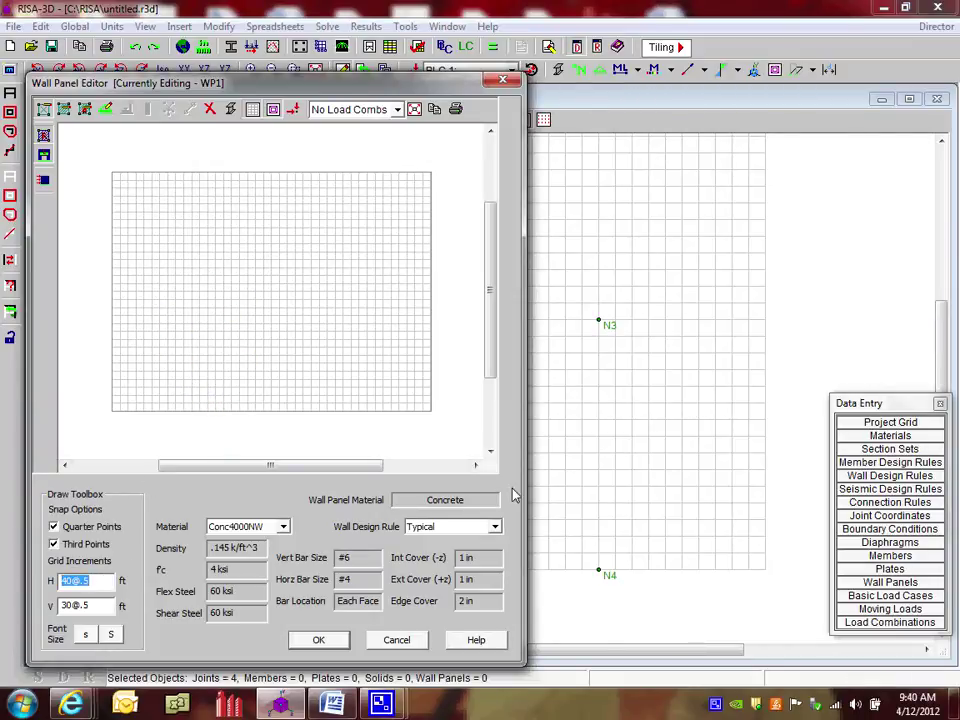
pyautogui.write('3,4,5,3,5')
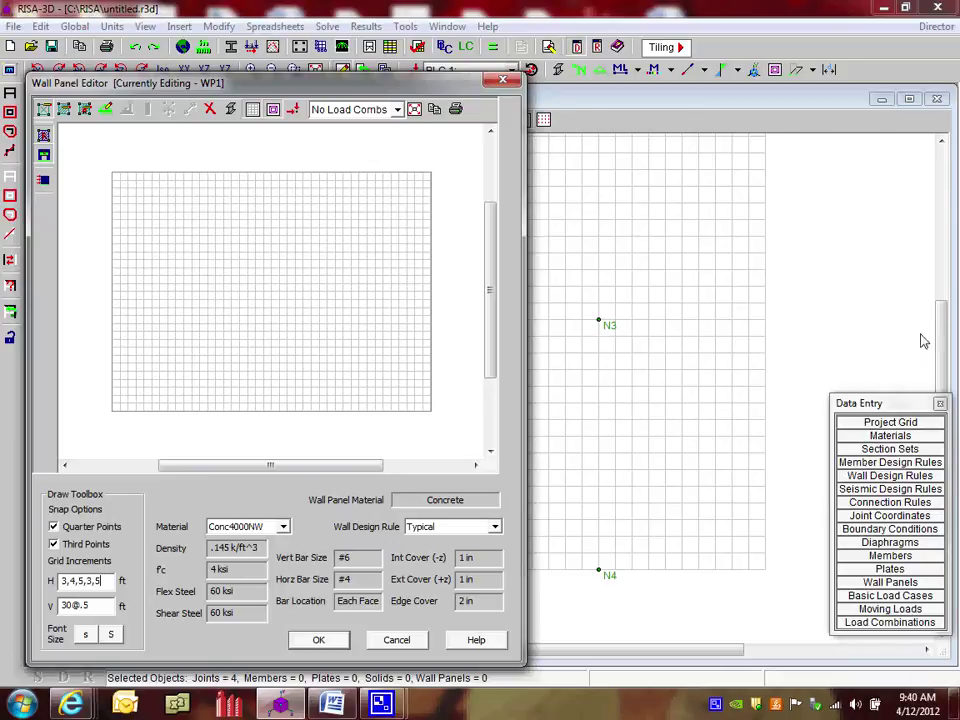
pyautogui.press('Tab')
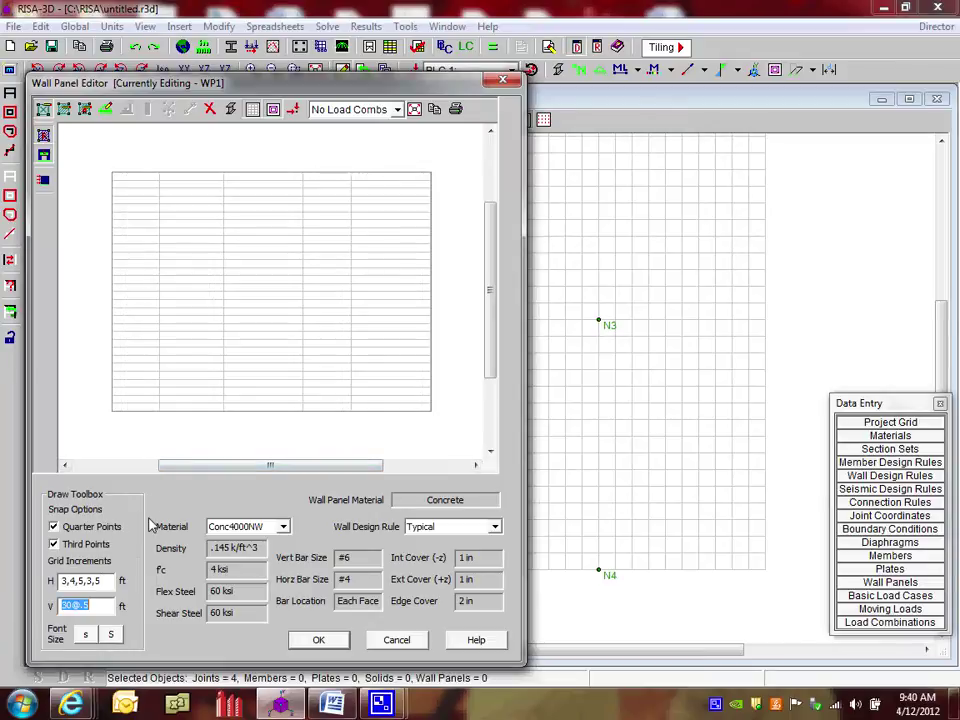
pyautogui.click(101, 605)
pyautogui.moveTo(101, 605); pyautogui.dragTo(3, 601)
pyautogui.write('15')
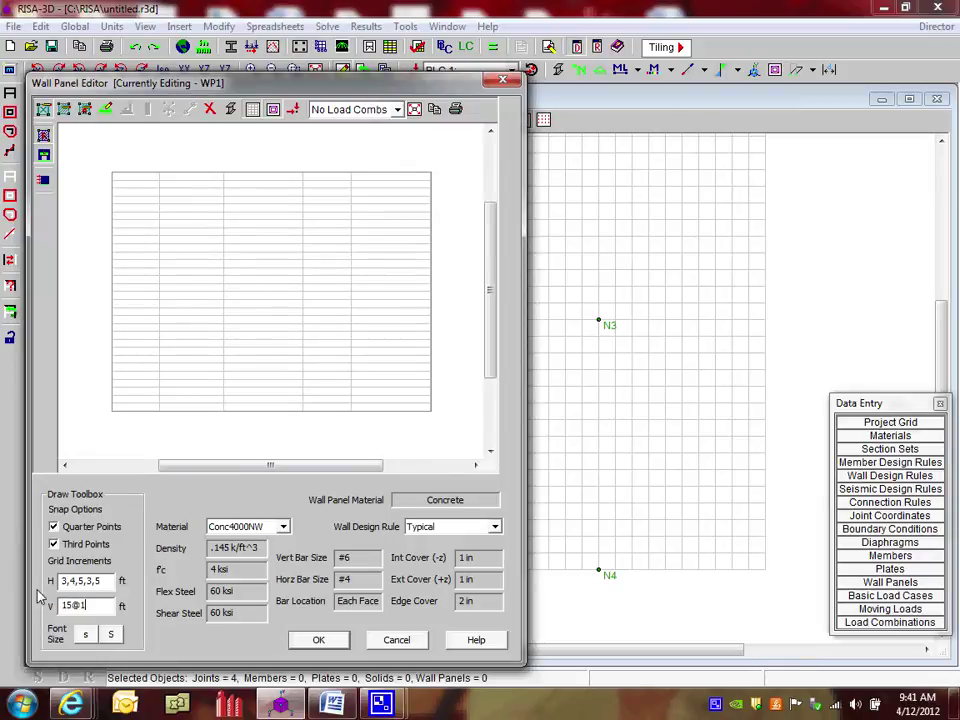
pyautogui.write('@1')
pyautogui.press('Tab')
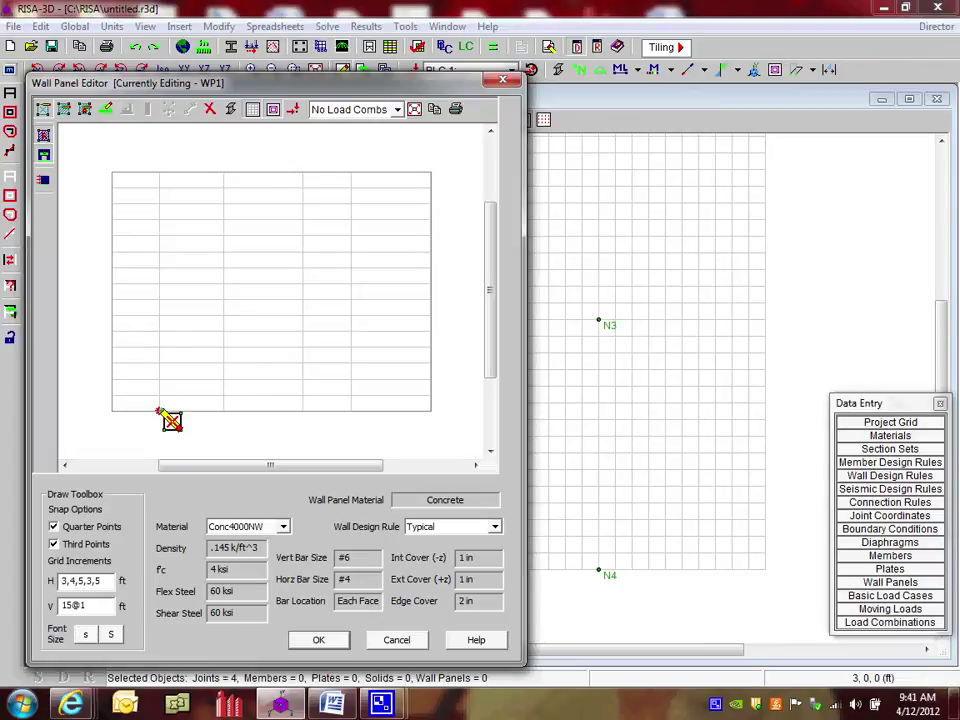
# - Drag out door-like opening L1 from the panel bottom and smaller window opening L2
pyautogui.moveTo(158, 410); pyautogui.dragTo(223, 299)
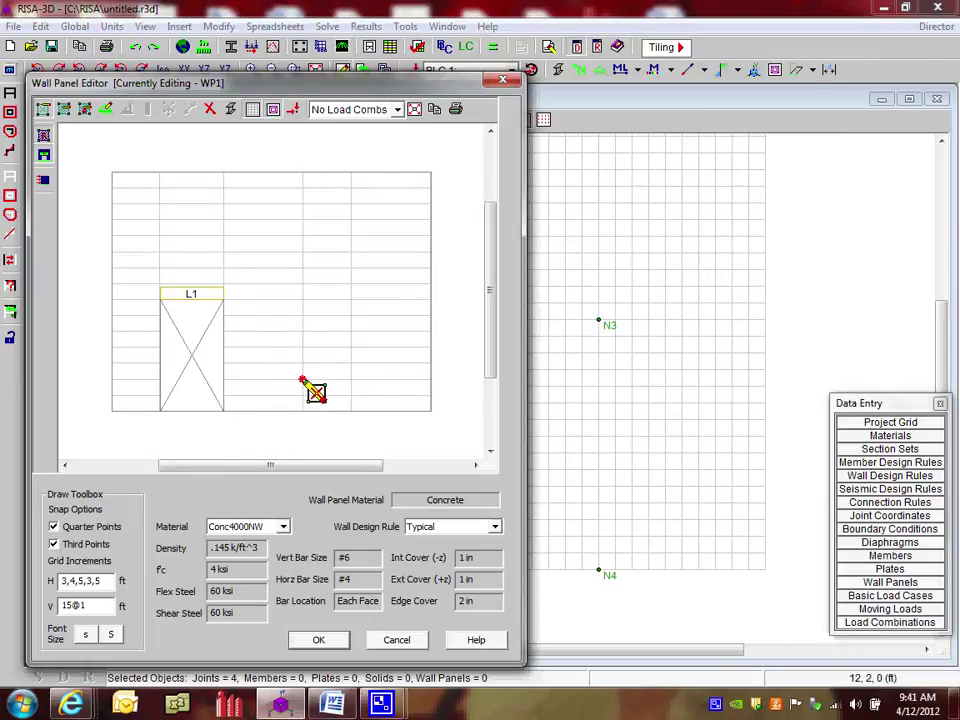
pyautogui.moveTo(303, 379); pyautogui.dragTo(350, 317)
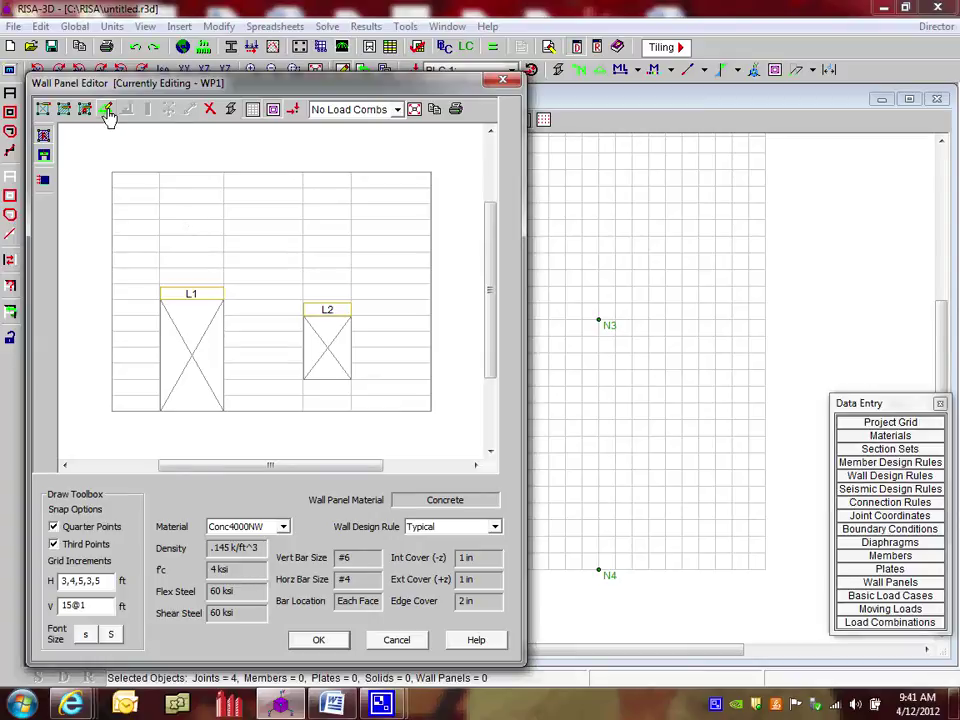
pyautogui.moveTo(118, 83); pyautogui.dragTo(120, 69)
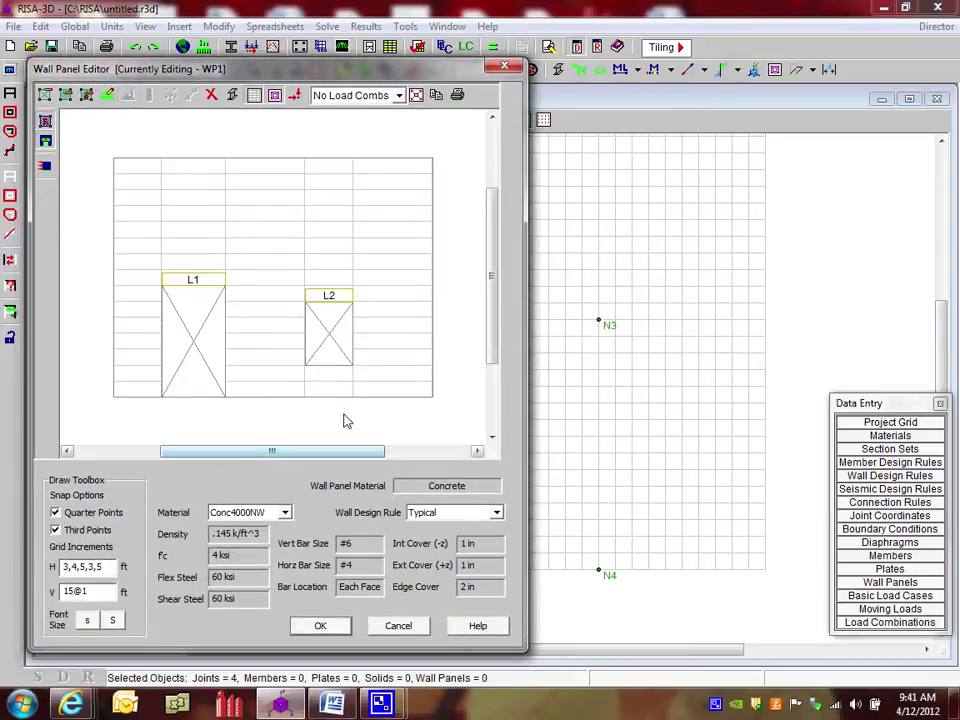
# - Assign a fully fixed boundary condition to the wall panel's bottom edge
pyautogui.click(108, 100)
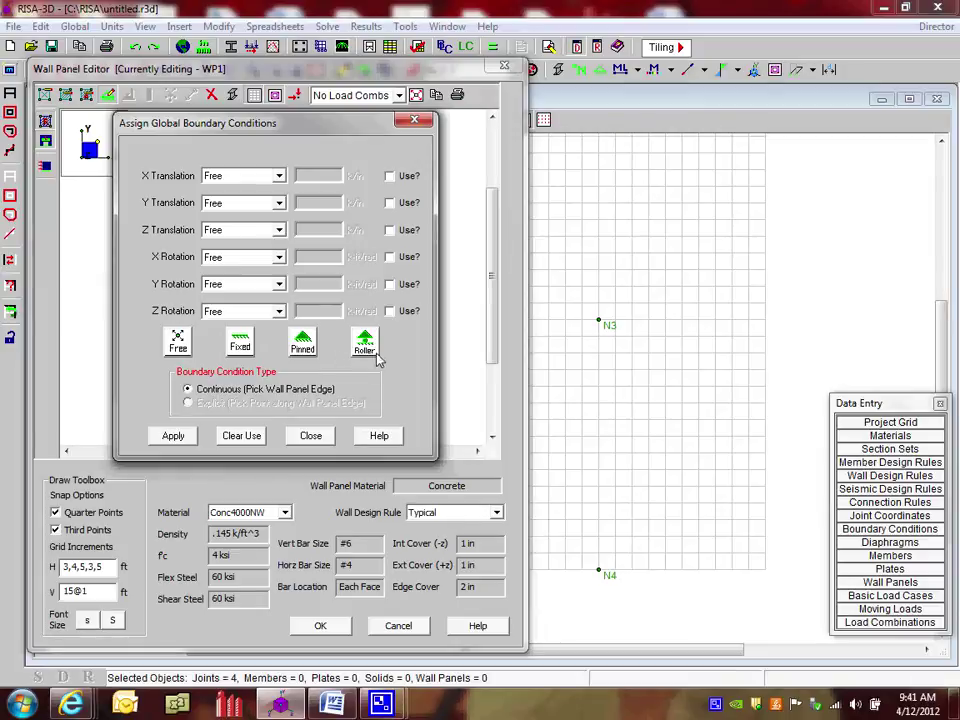
pyautogui.click(240, 342)
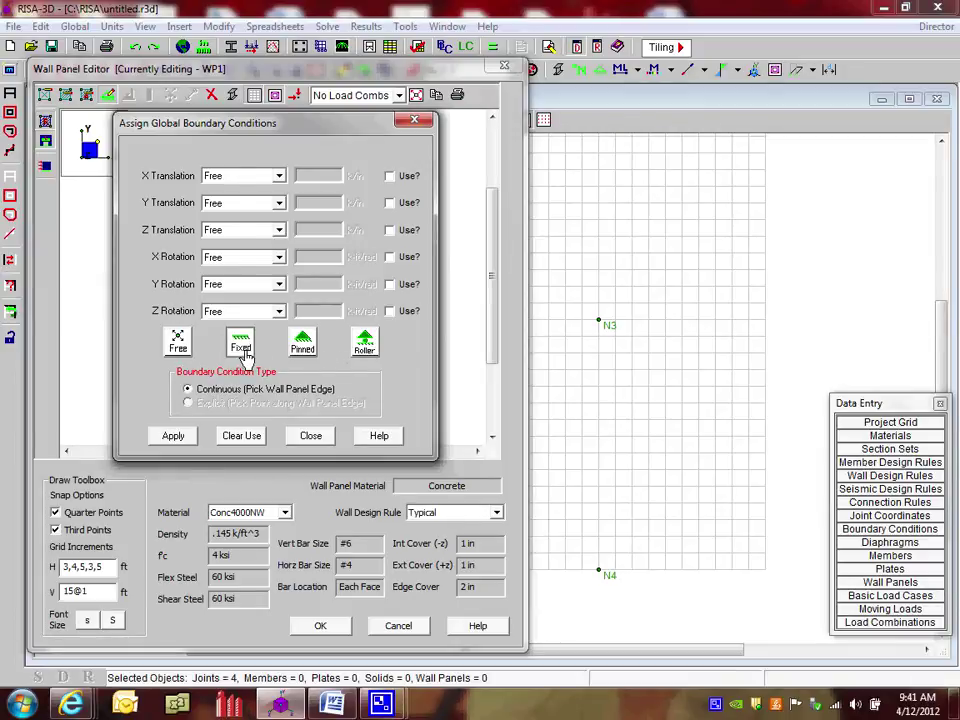
pyautogui.click(175, 437)
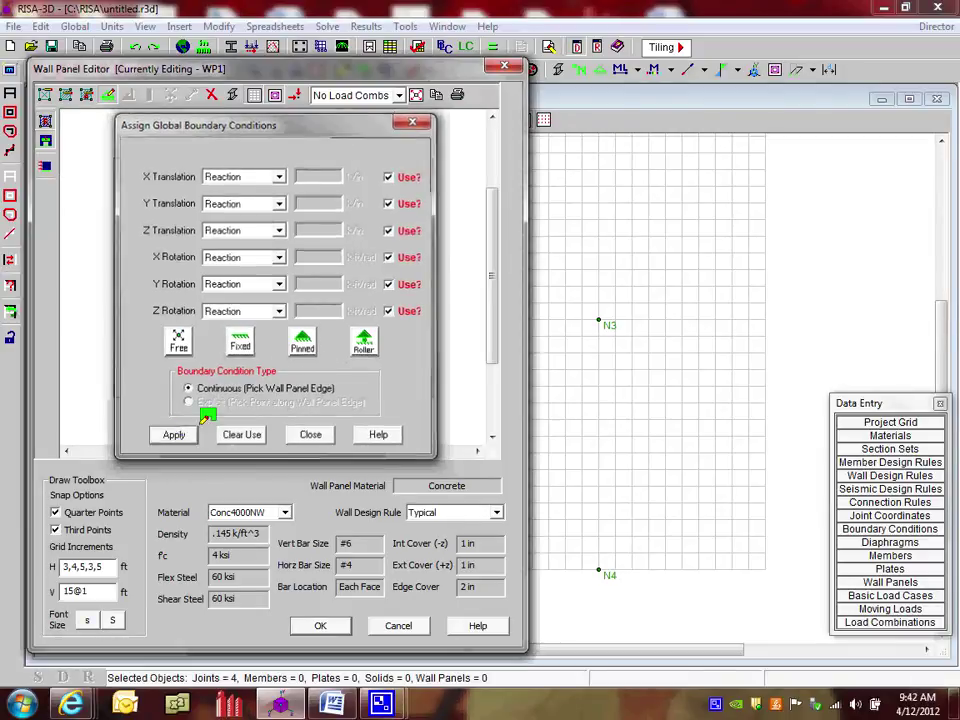
pyautogui.click(240, 397)
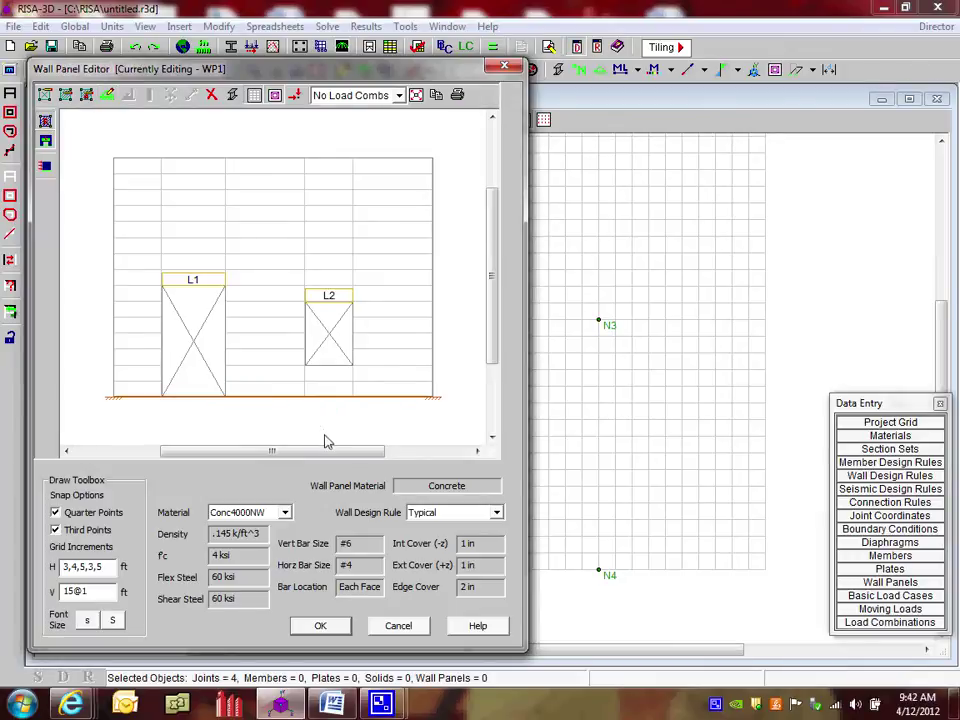
# - Generate design regions R1–R6, view them rendered, and accept the panel
pyautogui.click(86, 97)
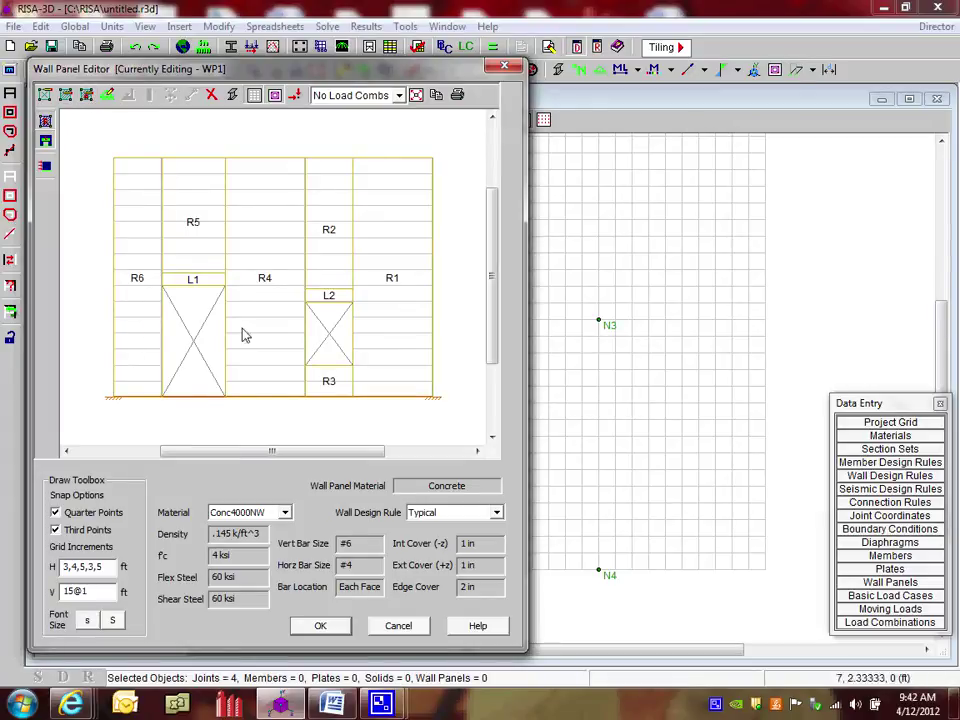
pyautogui.click(232, 95)
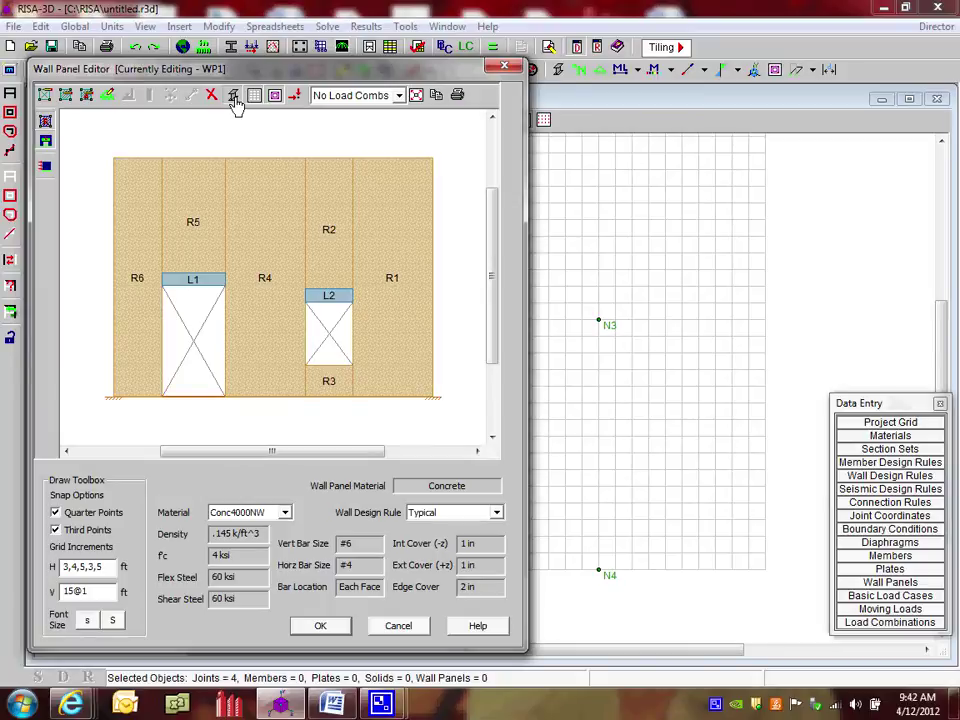
pyautogui.click(320, 626)
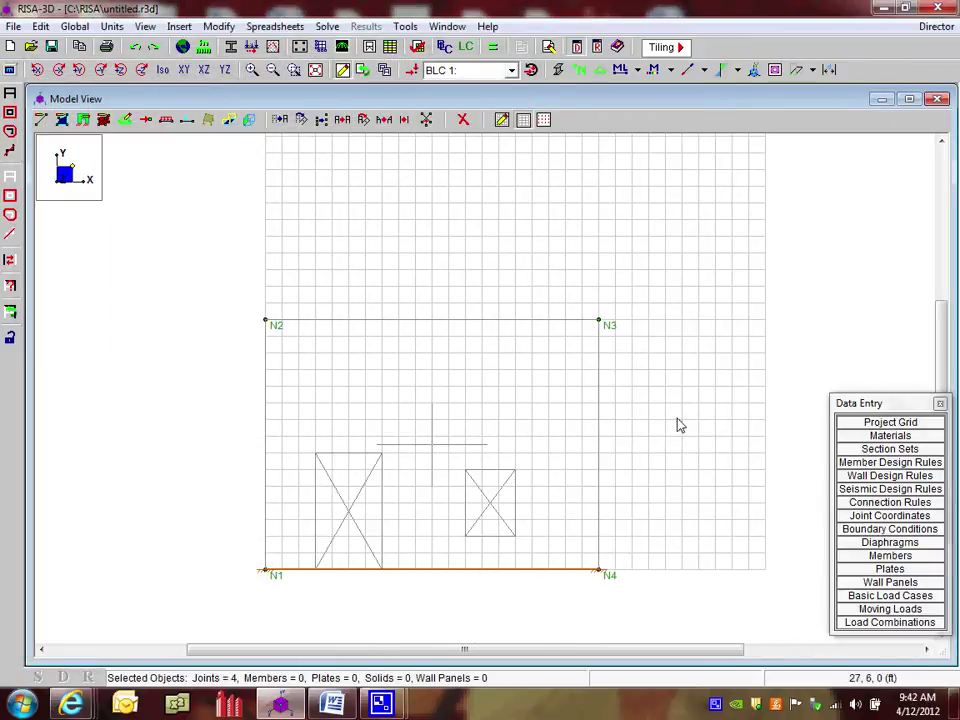
# - Open the Wall Design Rules rebar parameters and keep #6 vertical bars for Typical
pyautogui.click(859, 478)
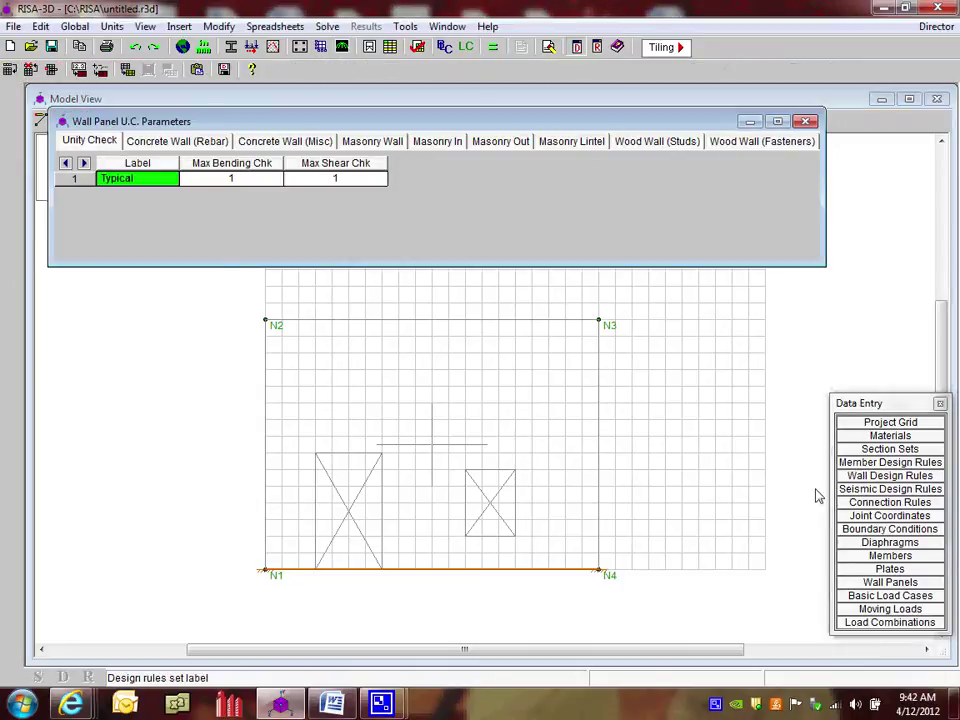
pyautogui.click(205, 138)
pyautogui.moveTo(352, 122); pyautogui.dragTo(343, 103)
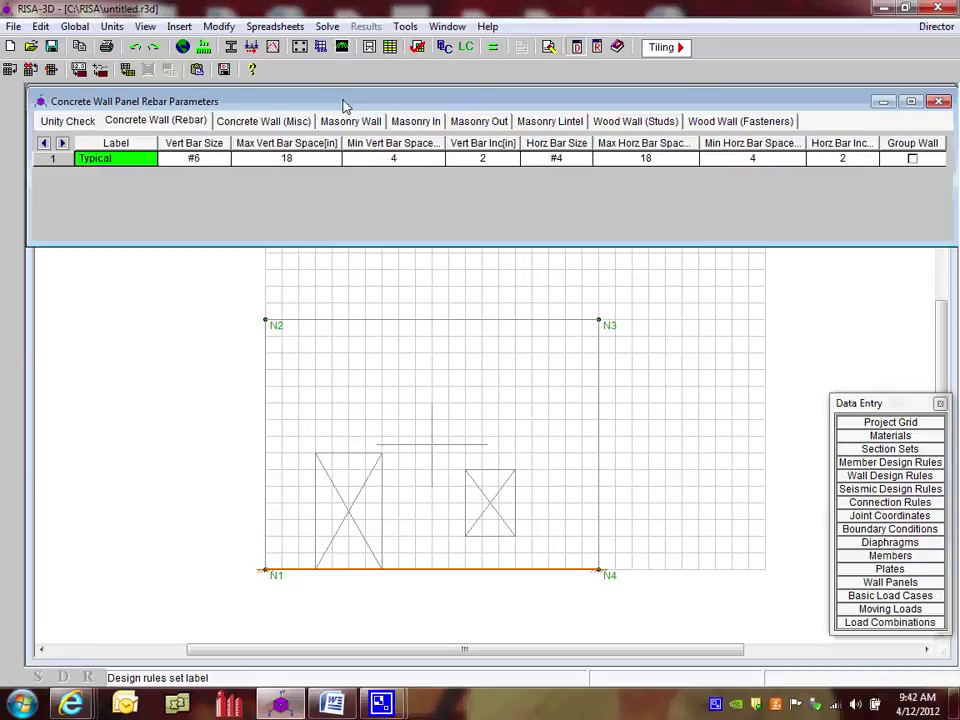
pyautogui.click(158, 120)
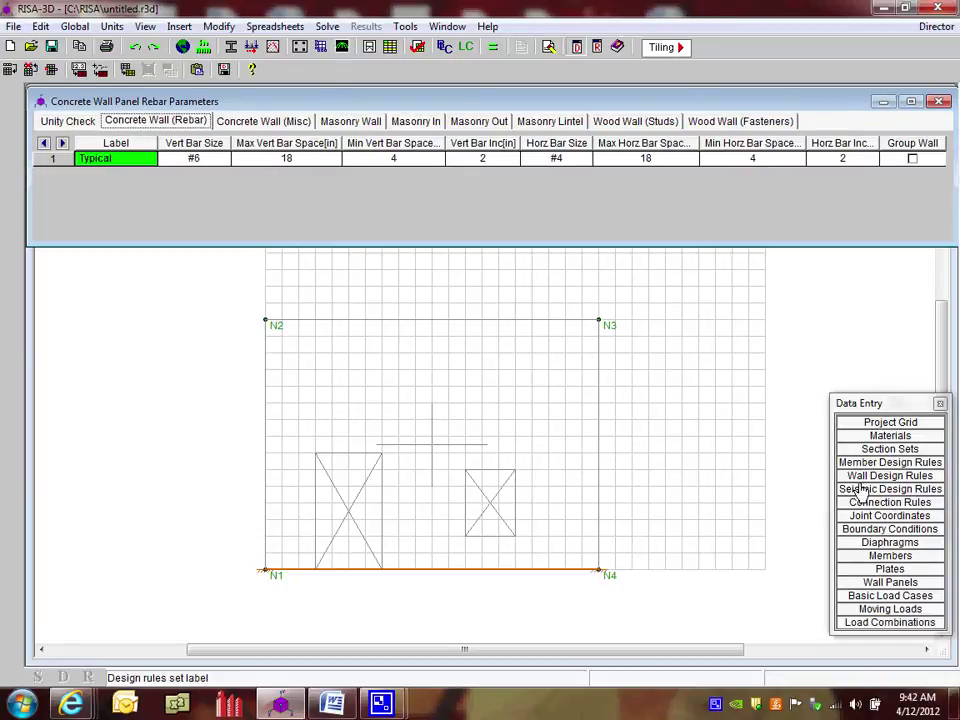
pyautogui.click(212, 162)
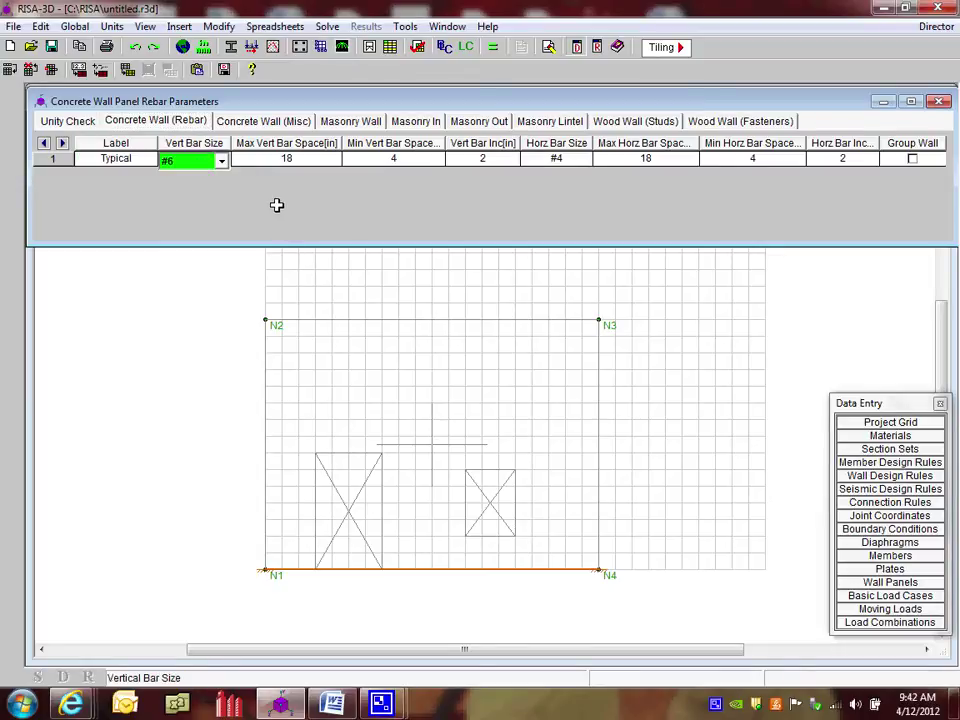
pyautogui.click(205, 166)
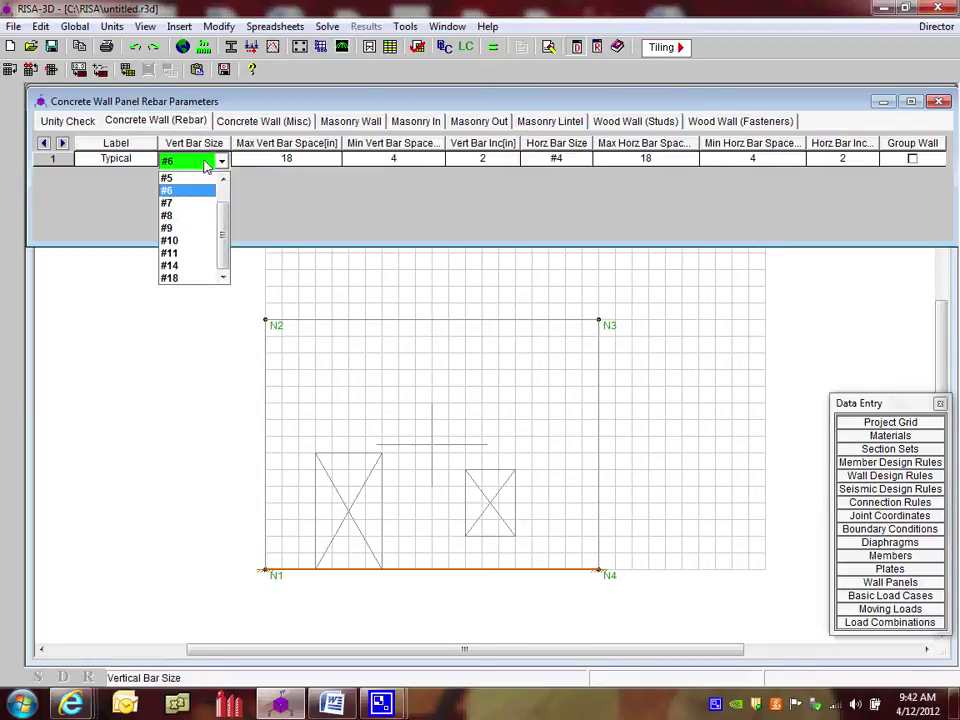
pyautogui.click(205, 166)
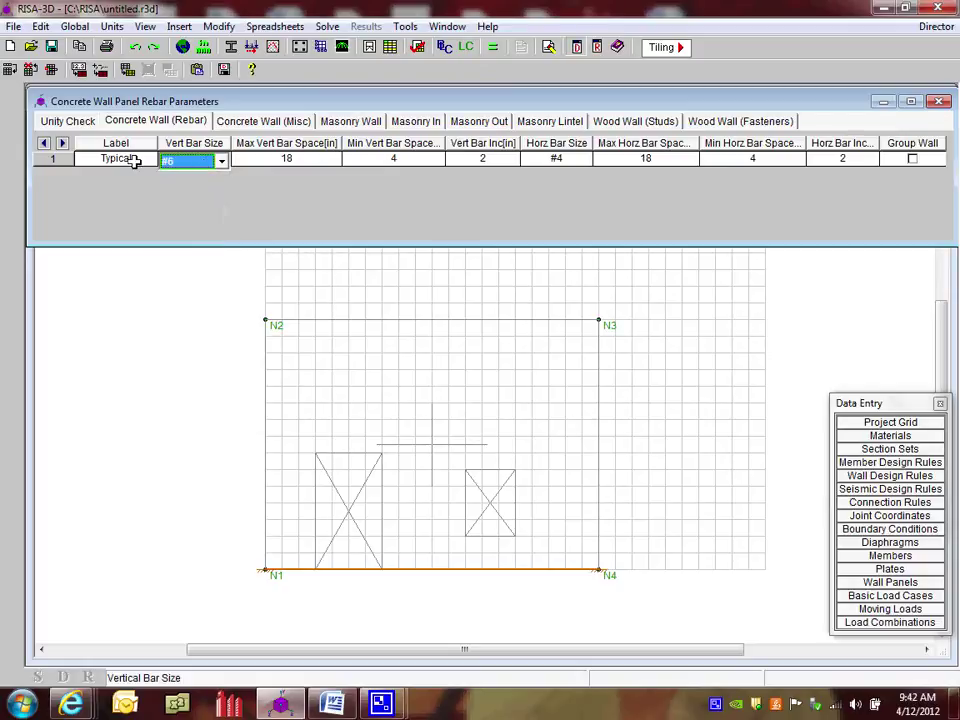
# - Review the Typical rule's vertical bar spacing values, including the 18 in maximum
pyautogui.click(277, 160)
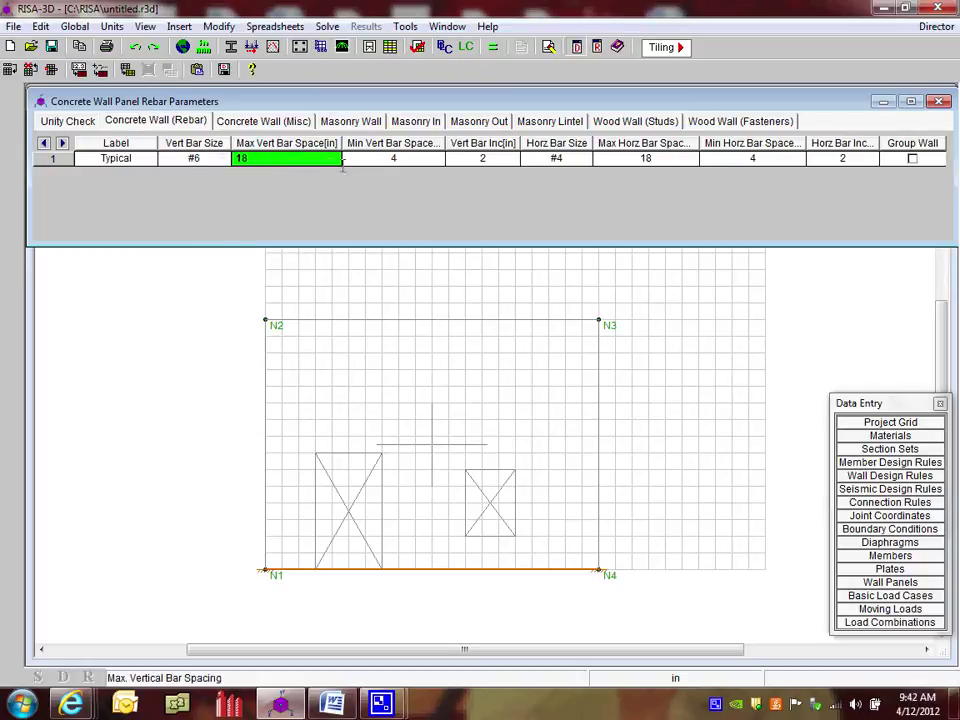
pyautogui.click(414, 160)
pyautogui.click(250, 158)
pyautogui.click(407, 163)
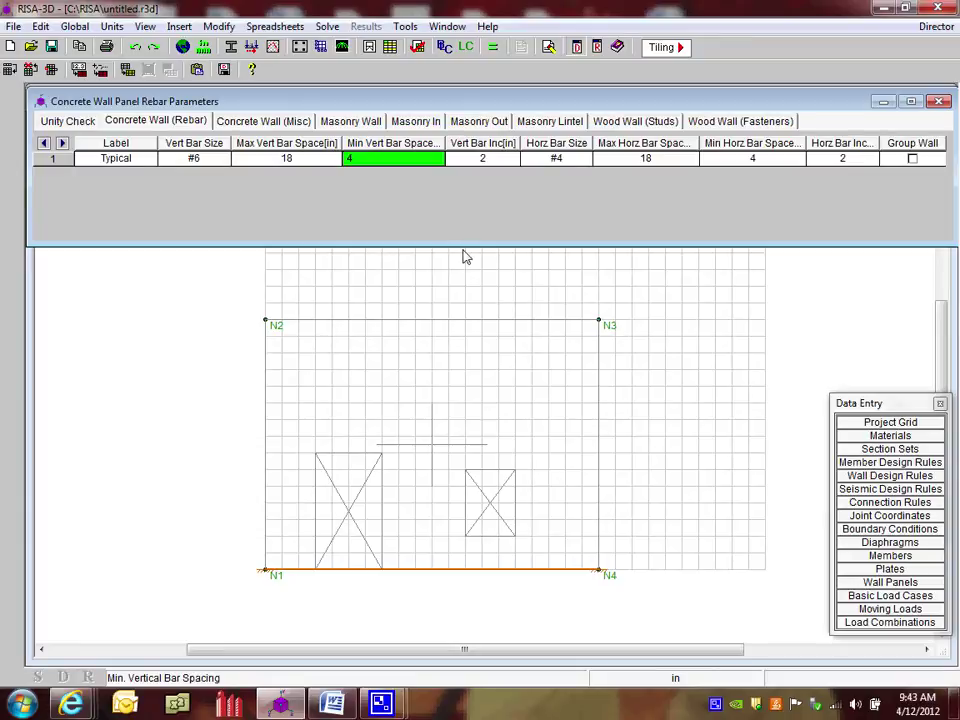
pyautogui.click(484, 158)
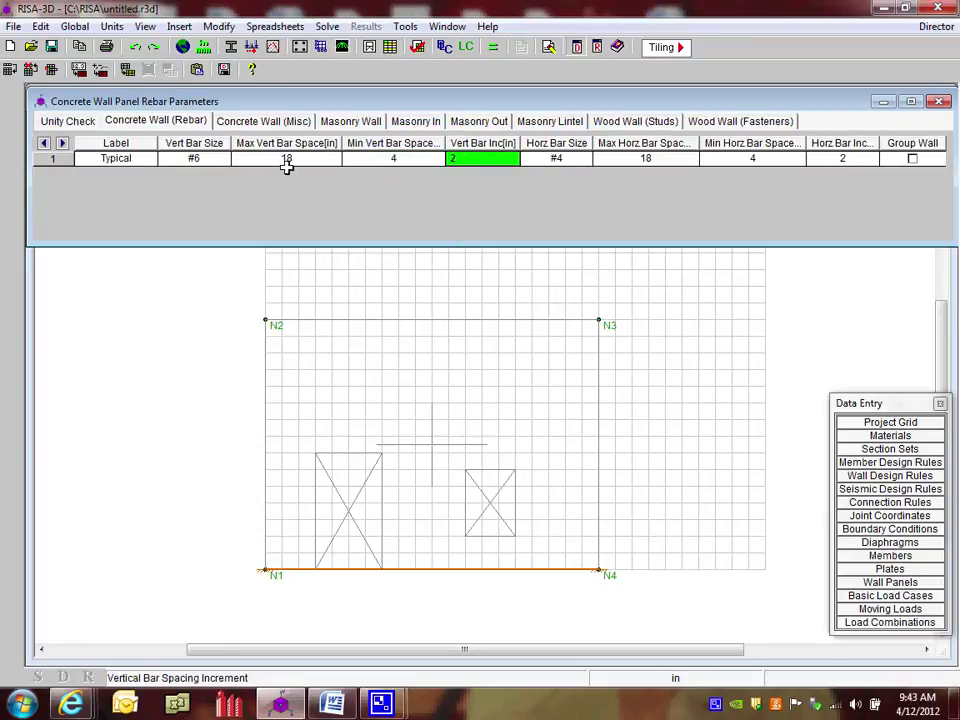
pyautogui.click(289, 163)
pyautogui.click(378, 156)
pyautogui.press('Left')
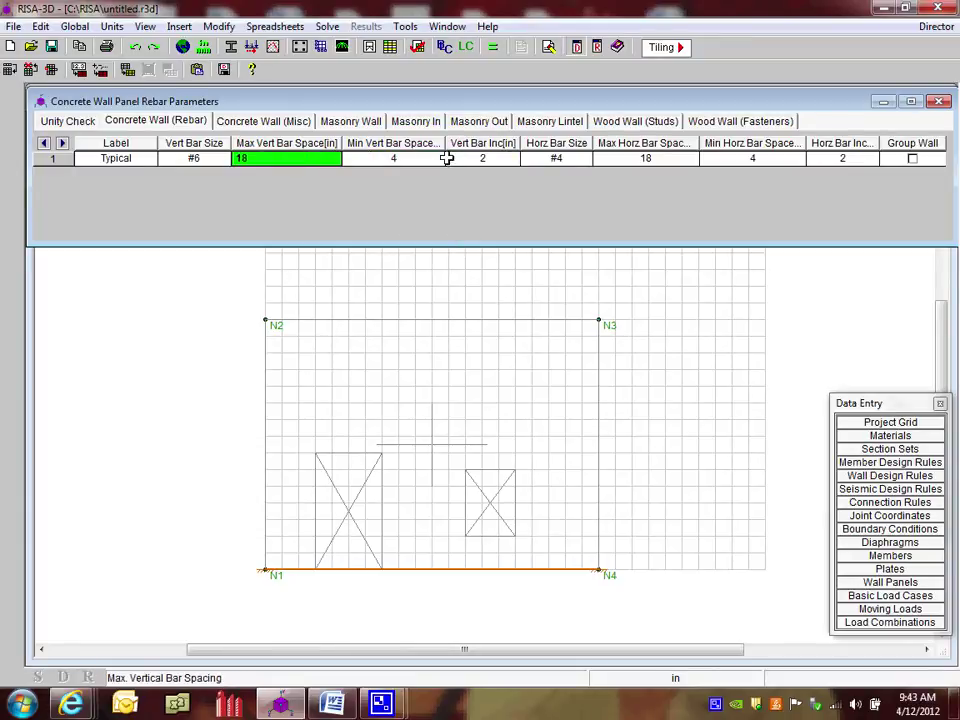
pyautogui.click(450, 159)
pyautogui.moveTo(520, 143); pyautogui.dragTo(533, 141)
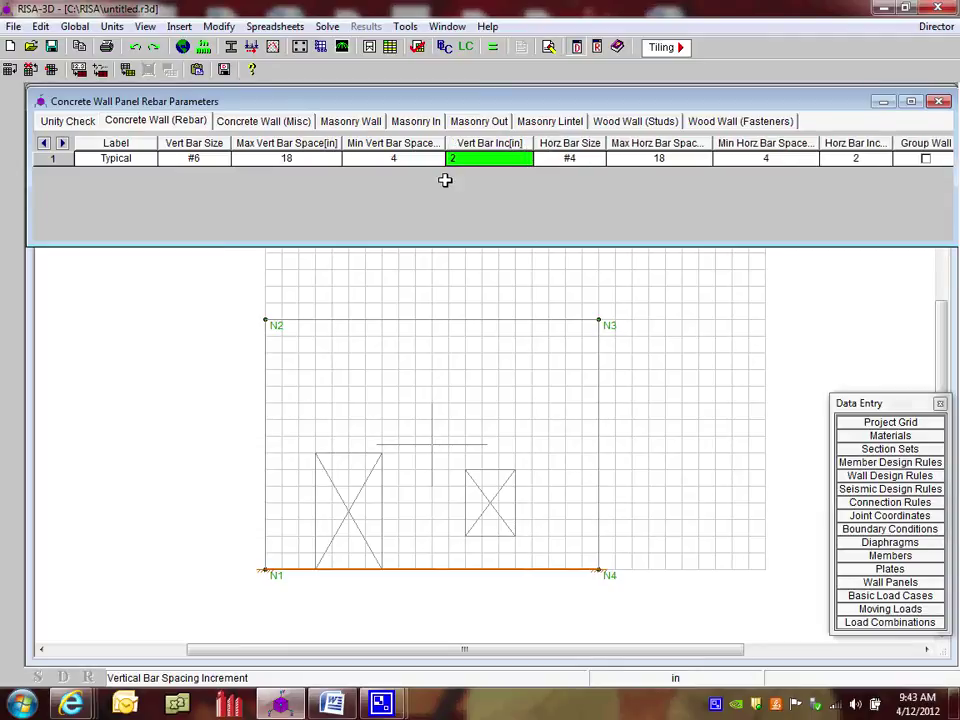
pyautogui.click(285, 160)
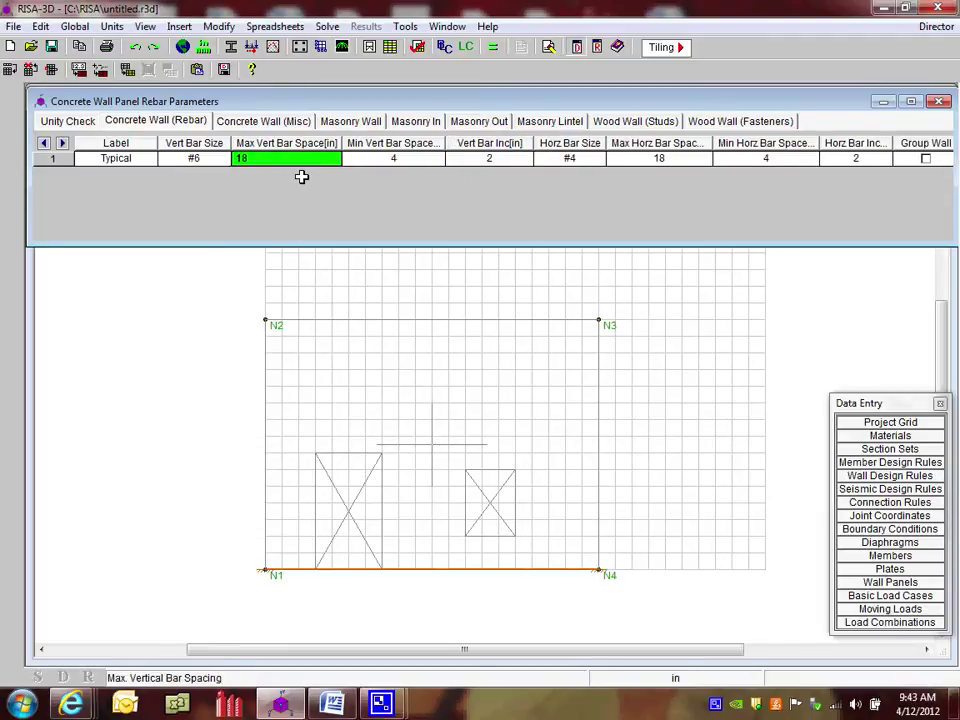
pyautogui.moveTo(535, 143); pyautogui.dragTo(508, 143)
# - Keep #4 as the Typical rule's horizontal bar size
pyautogui.click(535, 166)
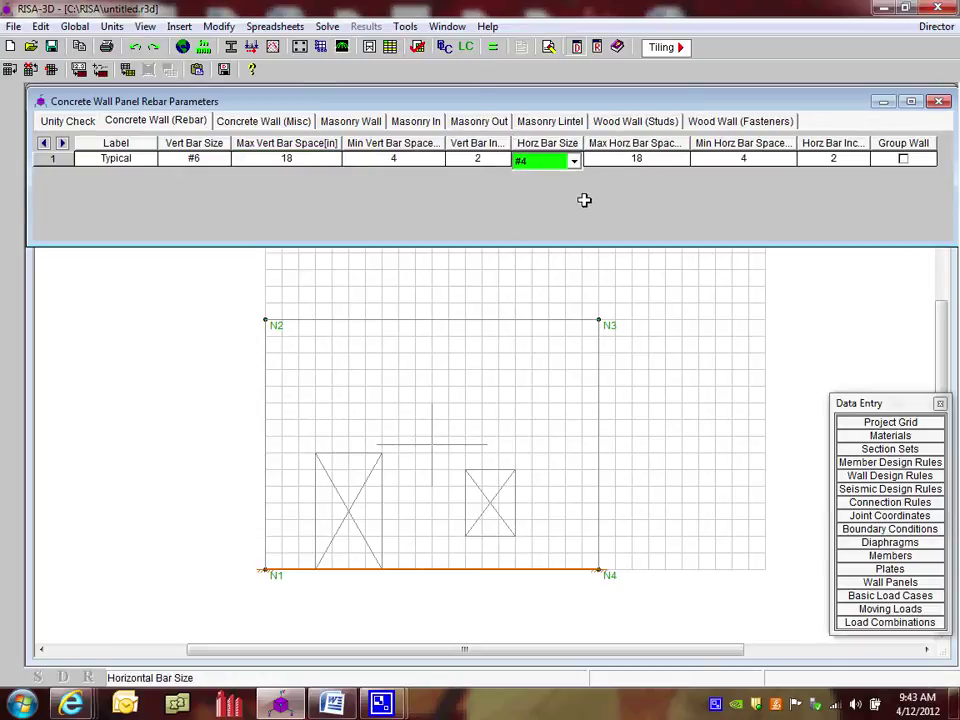
pyautogui.click(572, 163)
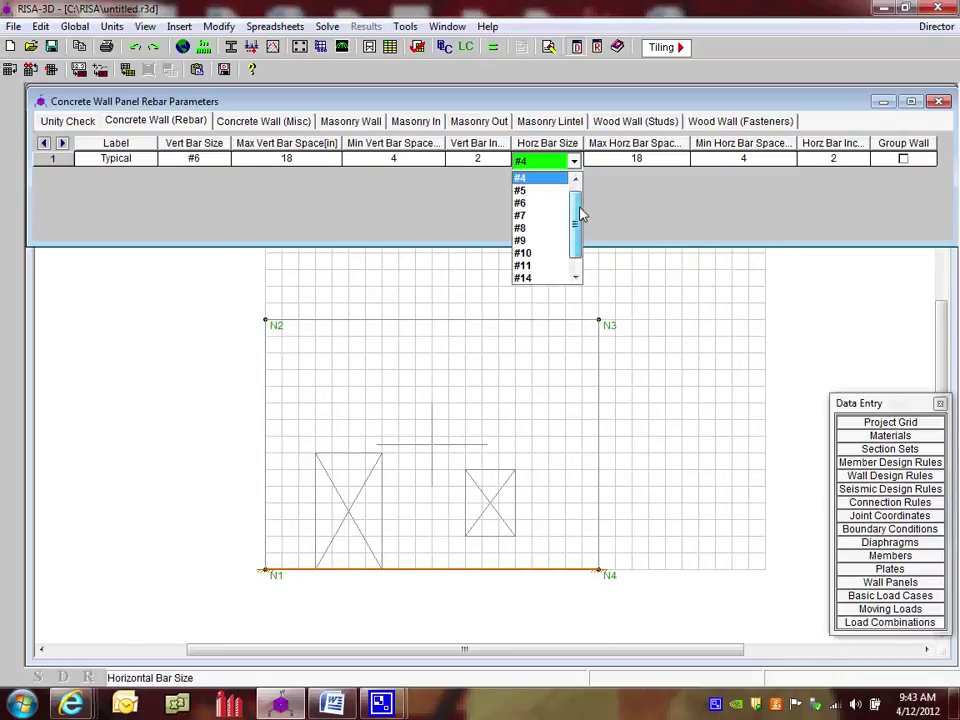
pyautogui.moveTo(576, 210); pyautogui.dragTo(585, 193)
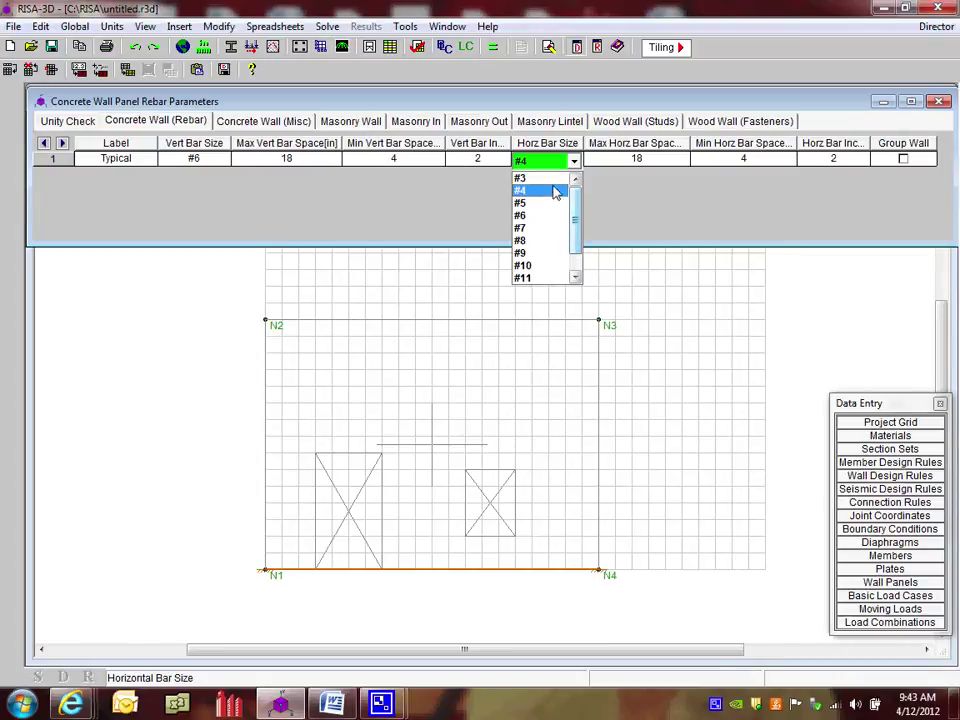
pyautogui.click(554, 198)
pyautogui.click(664, 158)
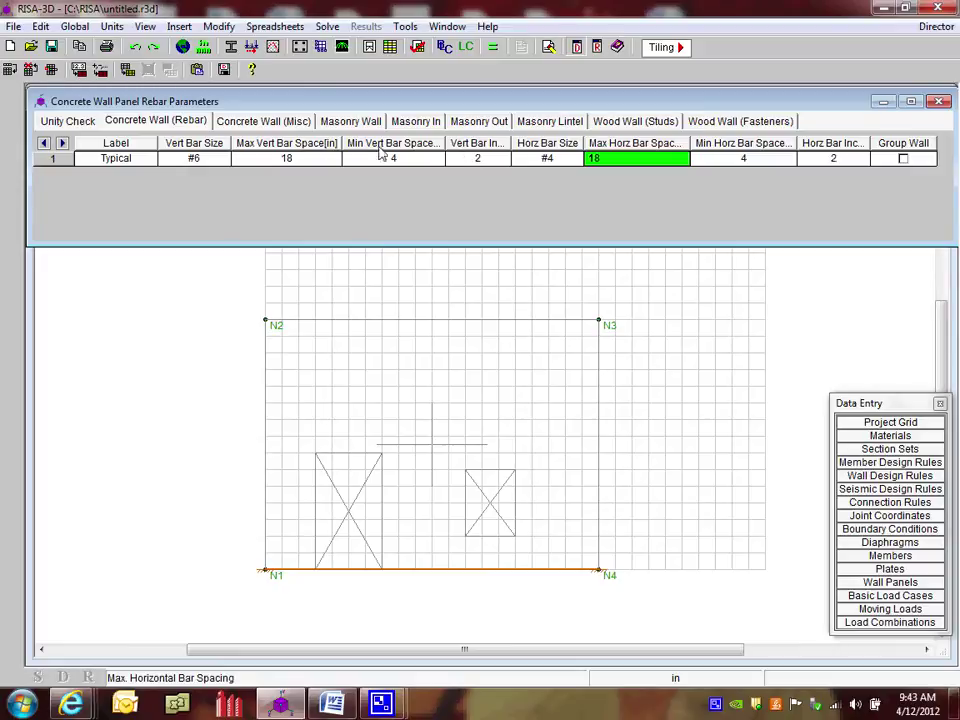
pyautogui.click(268, 122)
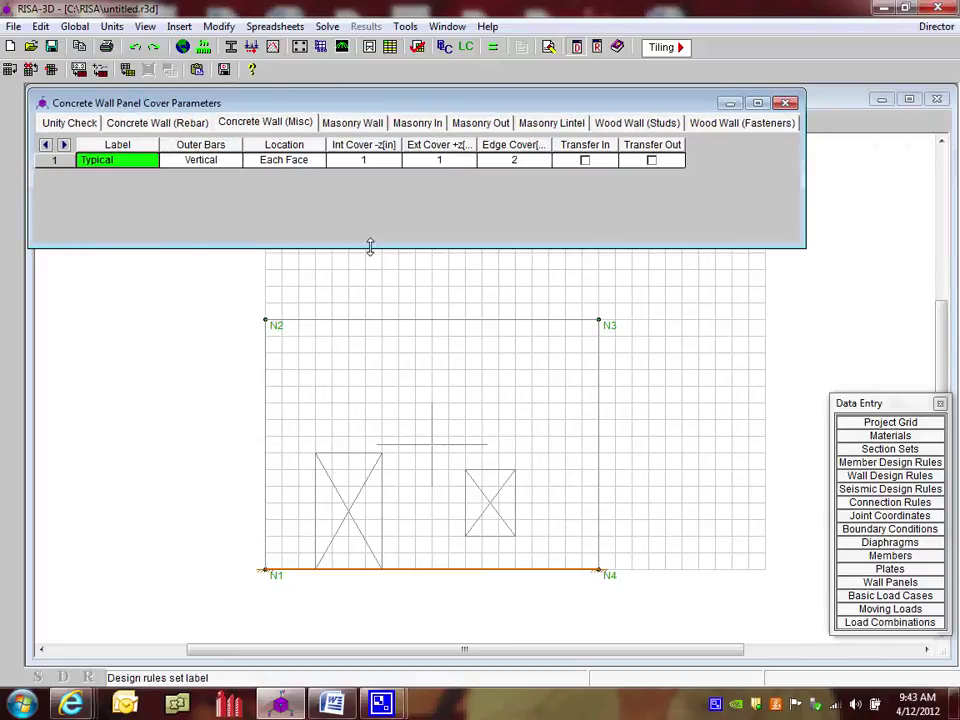
pyautogui.click(202, 162)
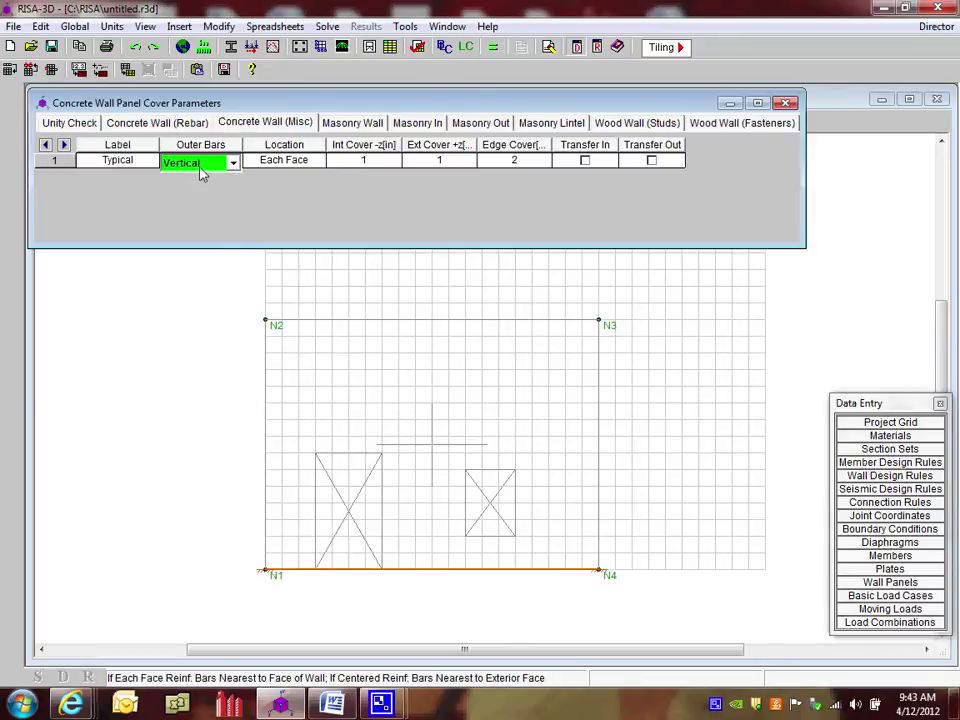
pyautogui.click(200, 167)
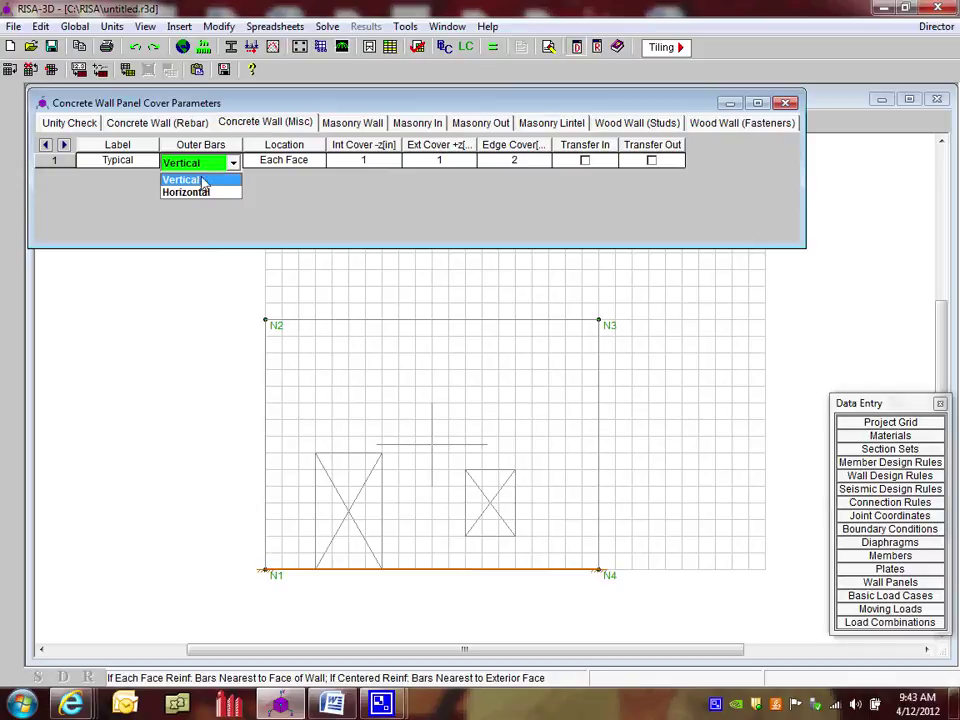
pyautogui.click(193, 179)
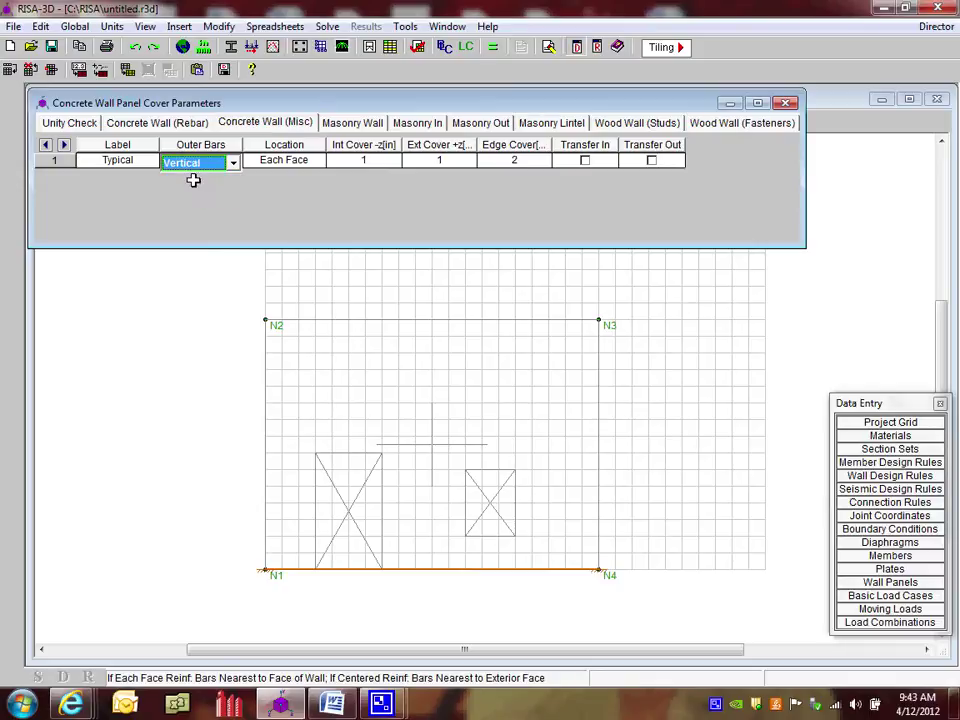
pyautogui.click(298, 168)
pyautogui.click(316, 165)
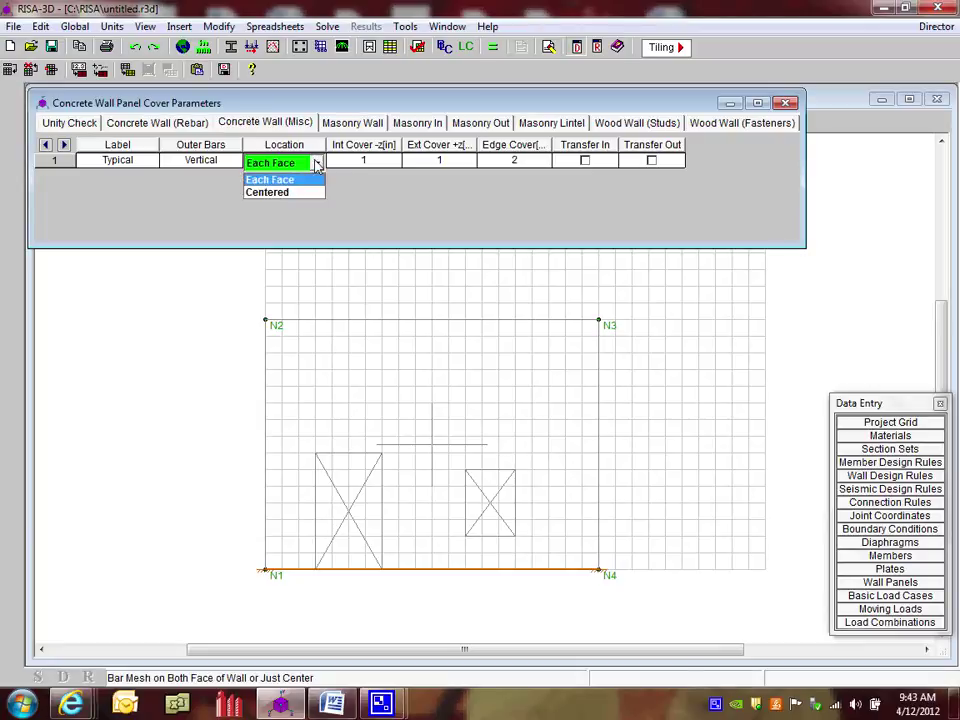
pyautogui.click(316, 165)
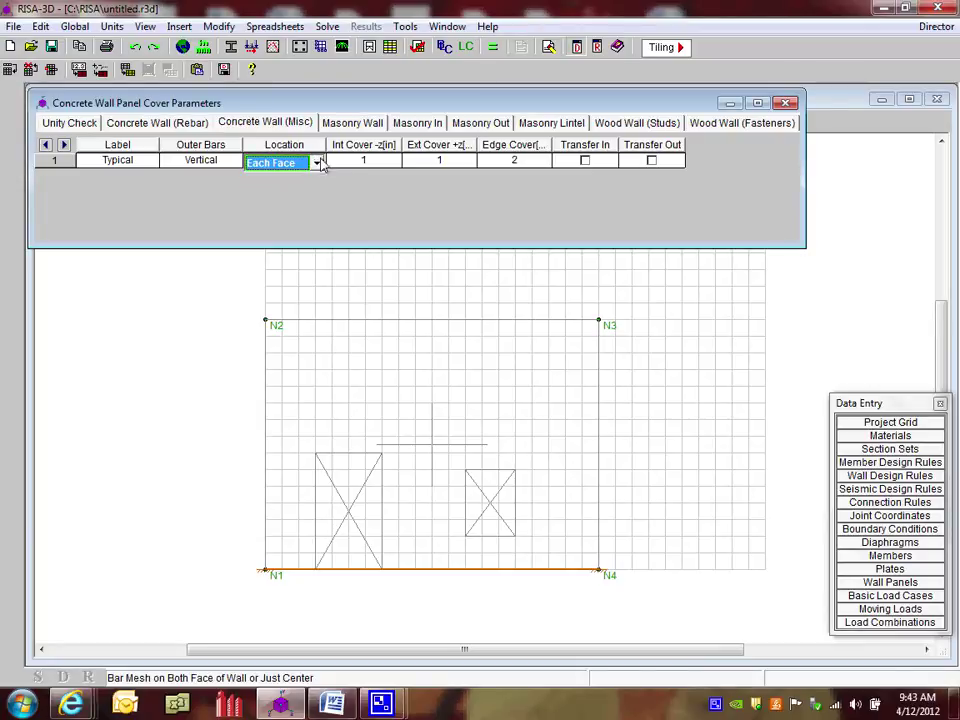
pyautogui.click(432, 161)
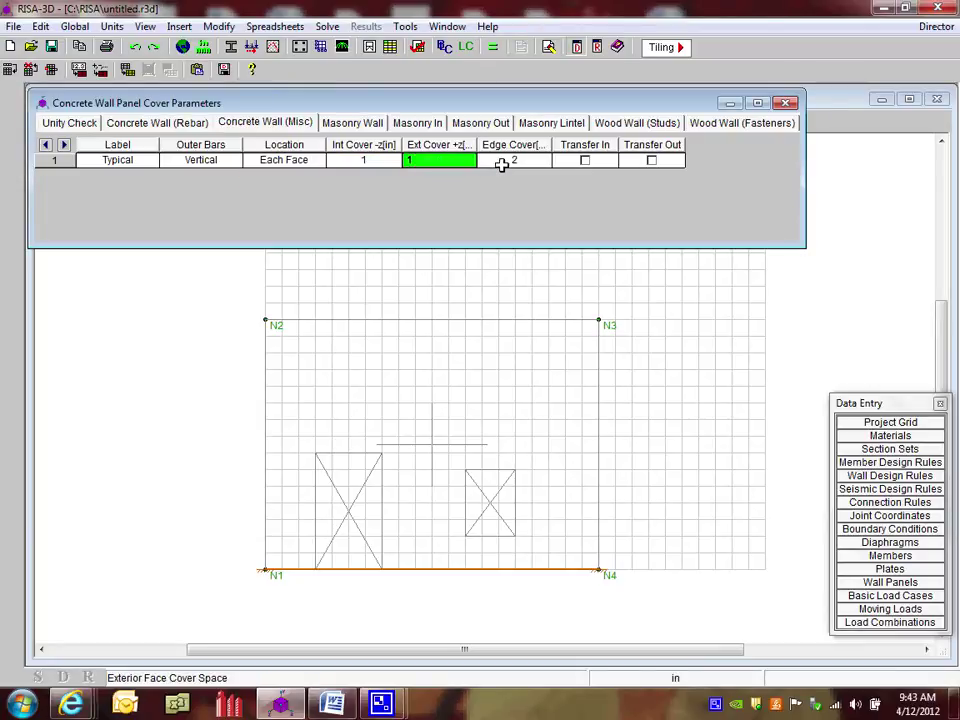
pyautogui.click(596, 157)
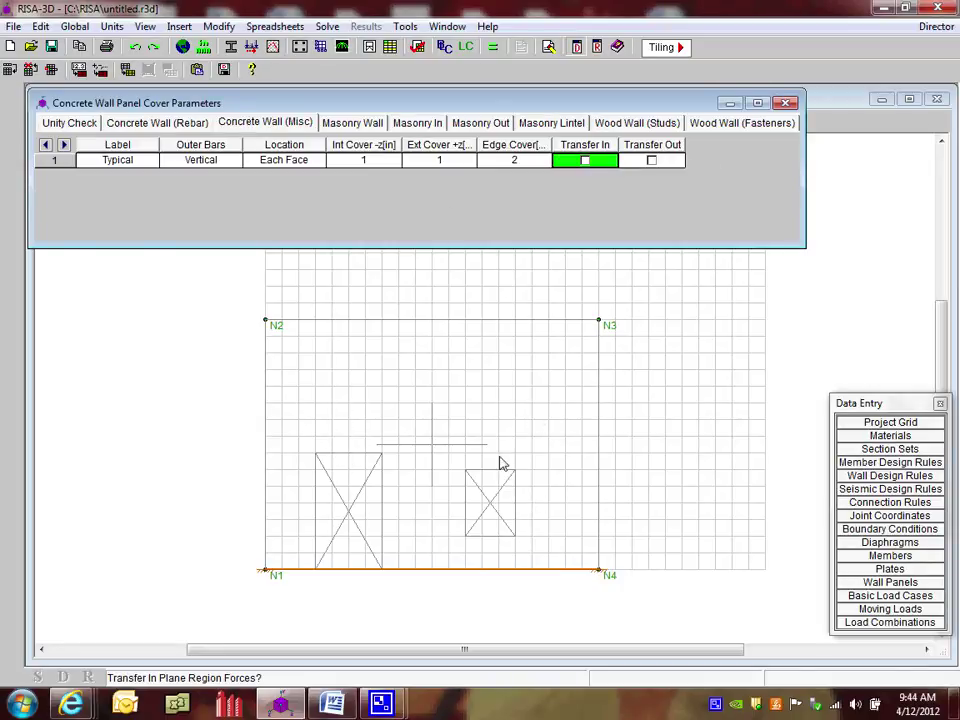
pyautogui.click(786, 104)
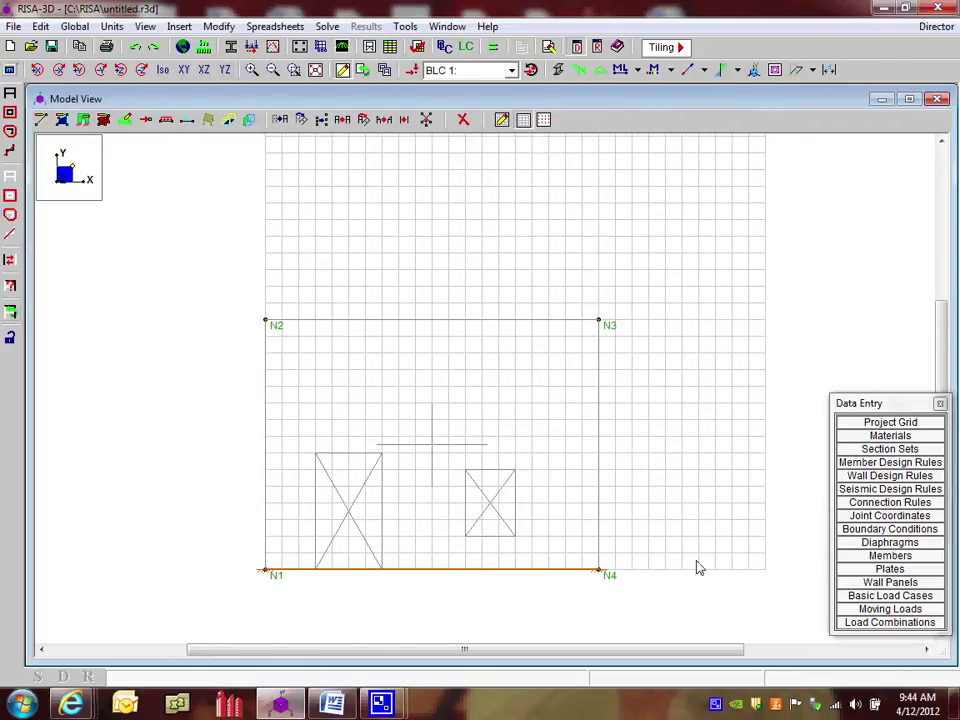
# - Confirm wall panel WP1 uses the Typical design rule, then bring up Basic Load Cases
pyautogui.hotkey('ctrl', 'z')
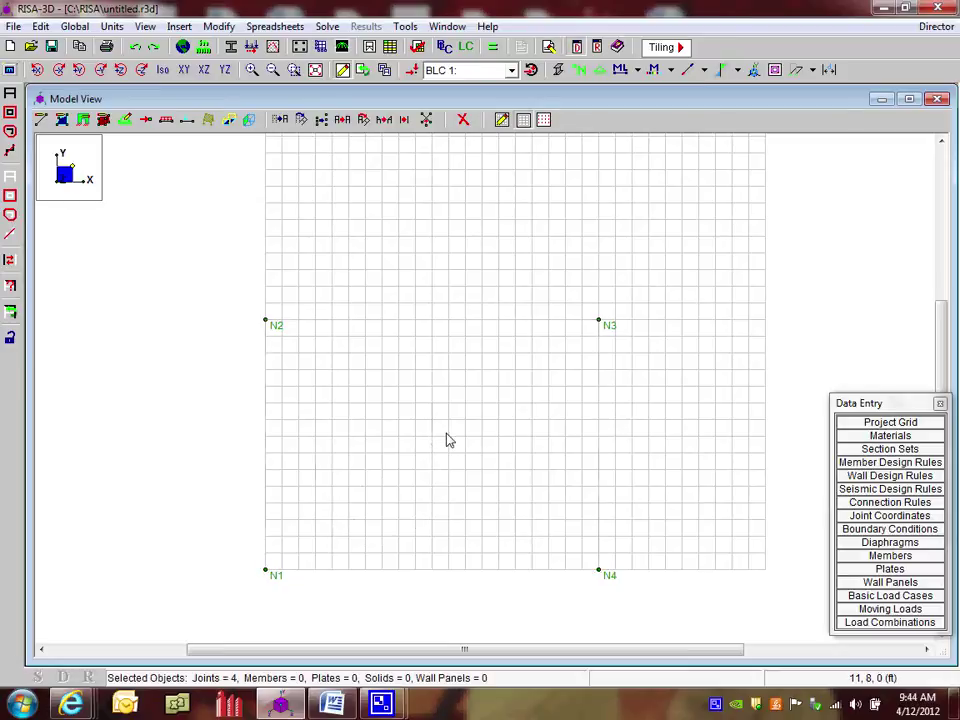
pyautogui.doubleClick(448, 440)
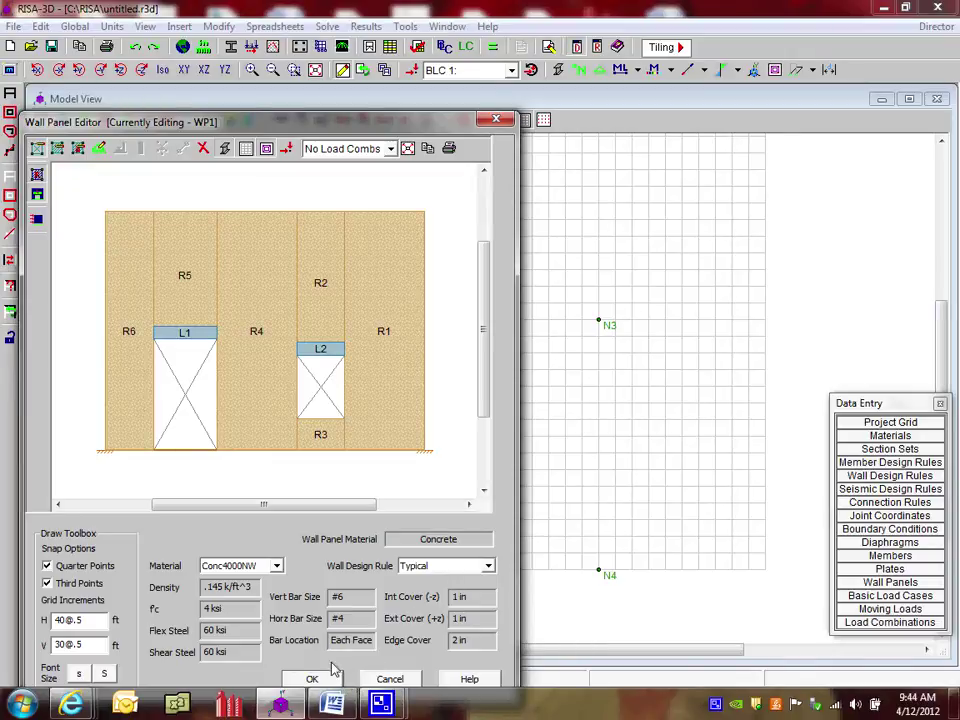
pyautogui.click(440, 566)
pyautogui.click(430, 579)
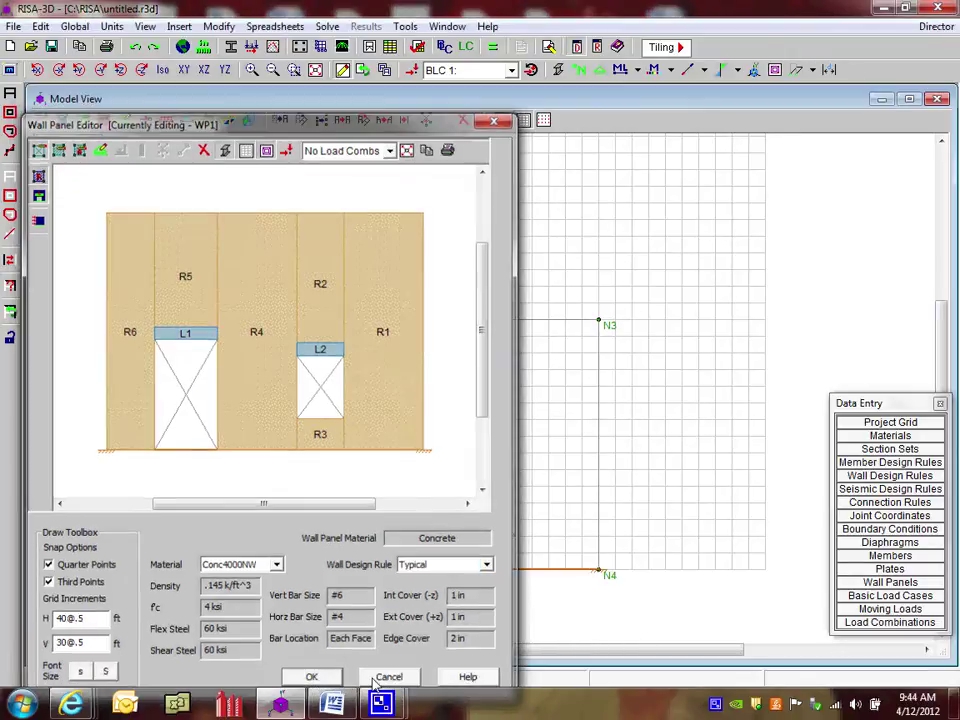
pyautogui.click(376, 678)
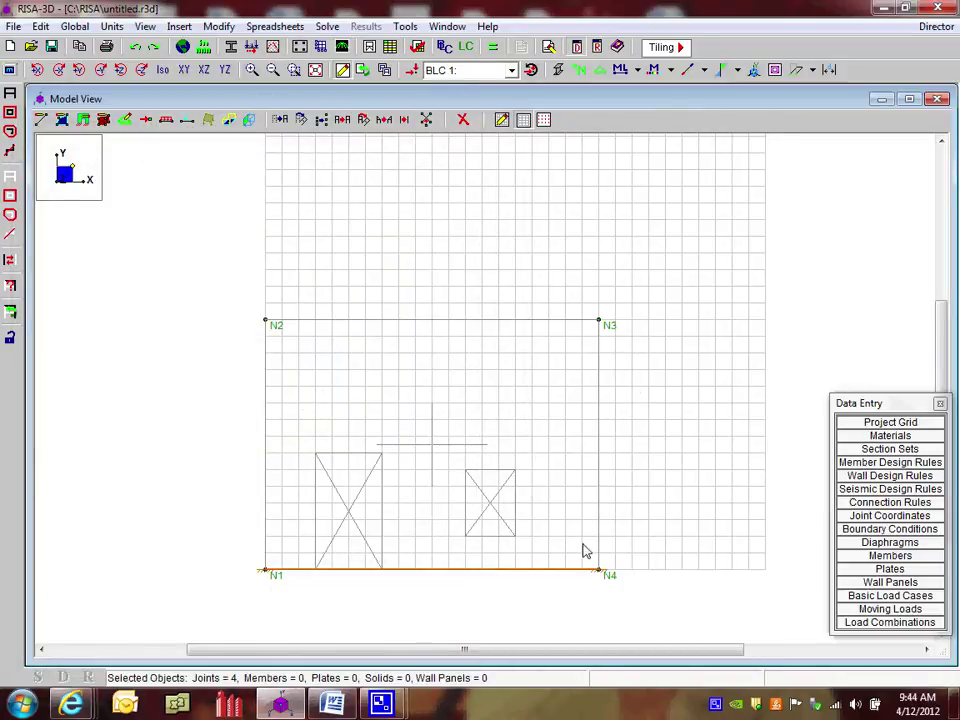
pyautogui.click(858, 597)
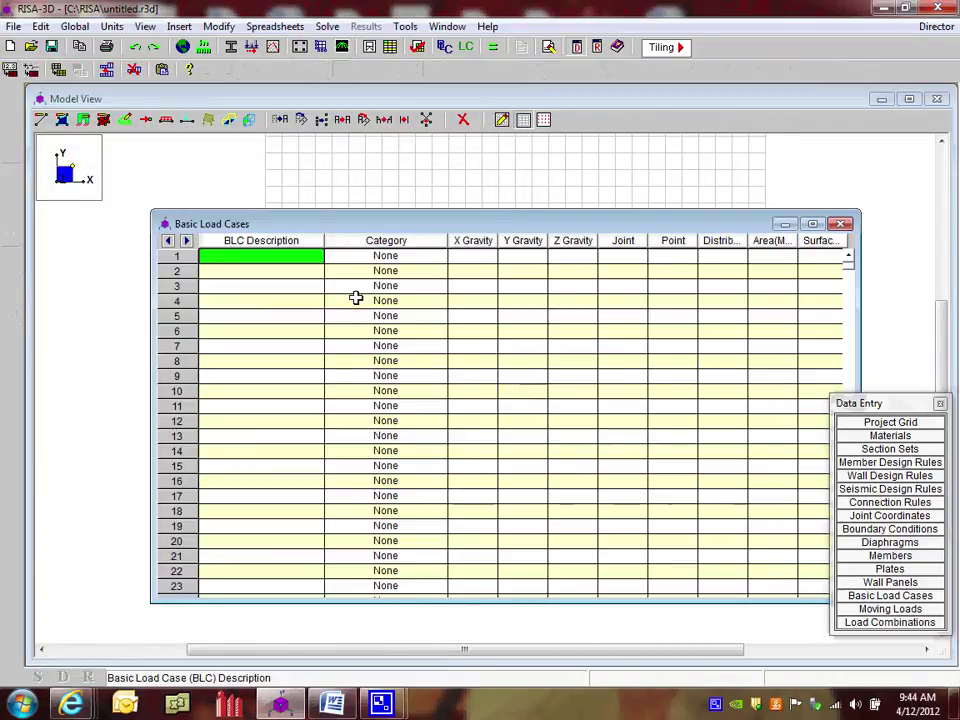
# - Enter load case descriptions Dead Load, Live Load, Wind Load X and Wind Load Z
pyautogui.write('Dead Lo')
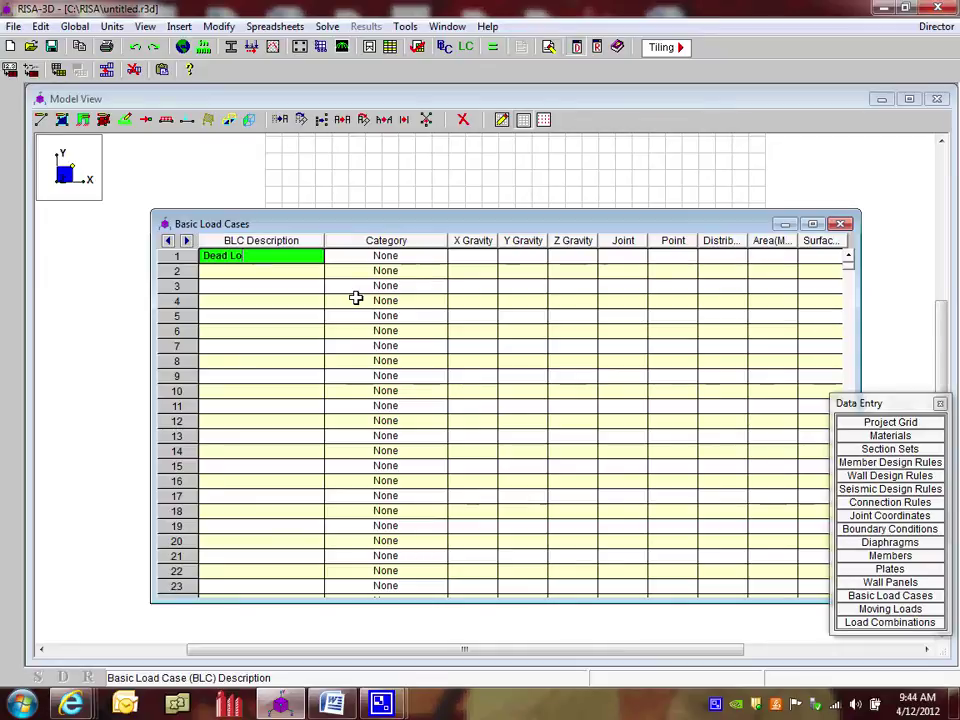
pyautogui.write('ad')
pyautogui.press('Return')
pyautogui.write('Live Loa')
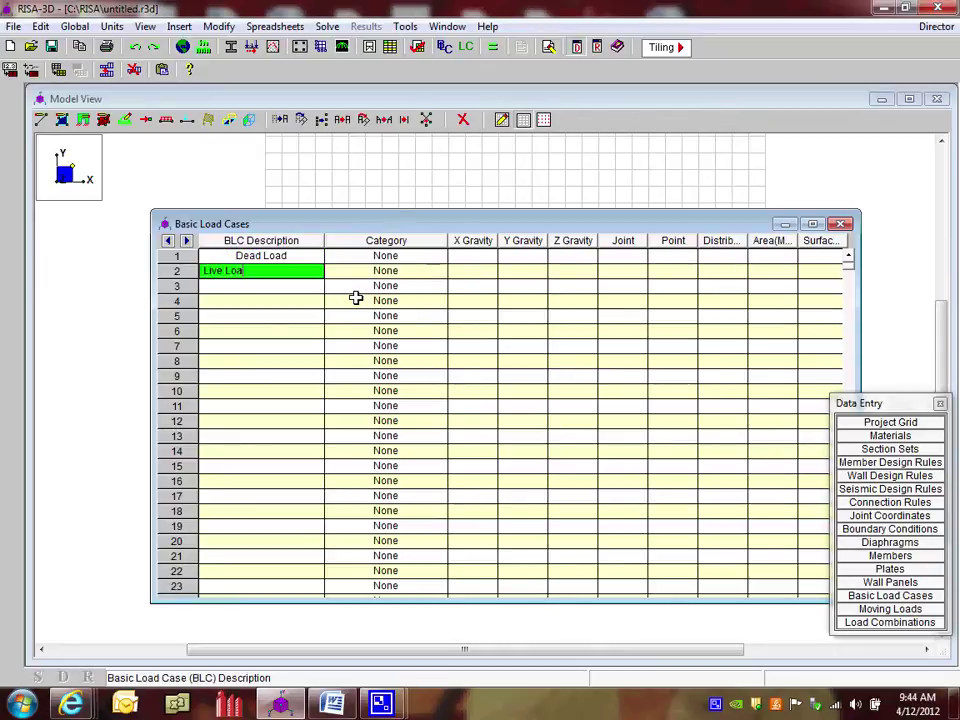
pyautogui.write('d')
pyautogui.press('Return')
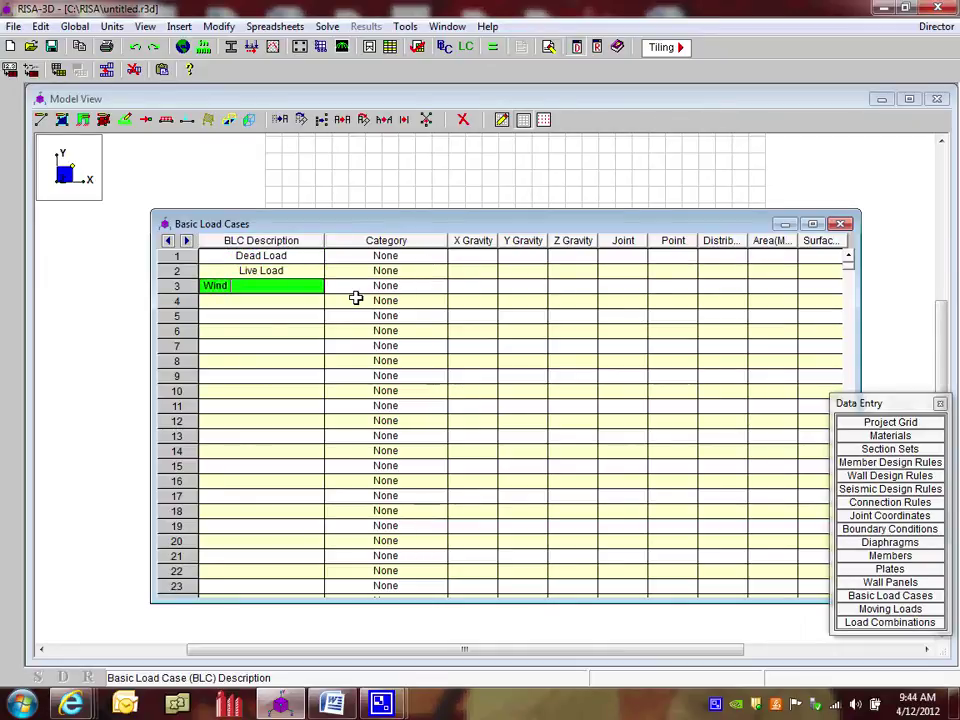
pyautogui.write('Wind L')
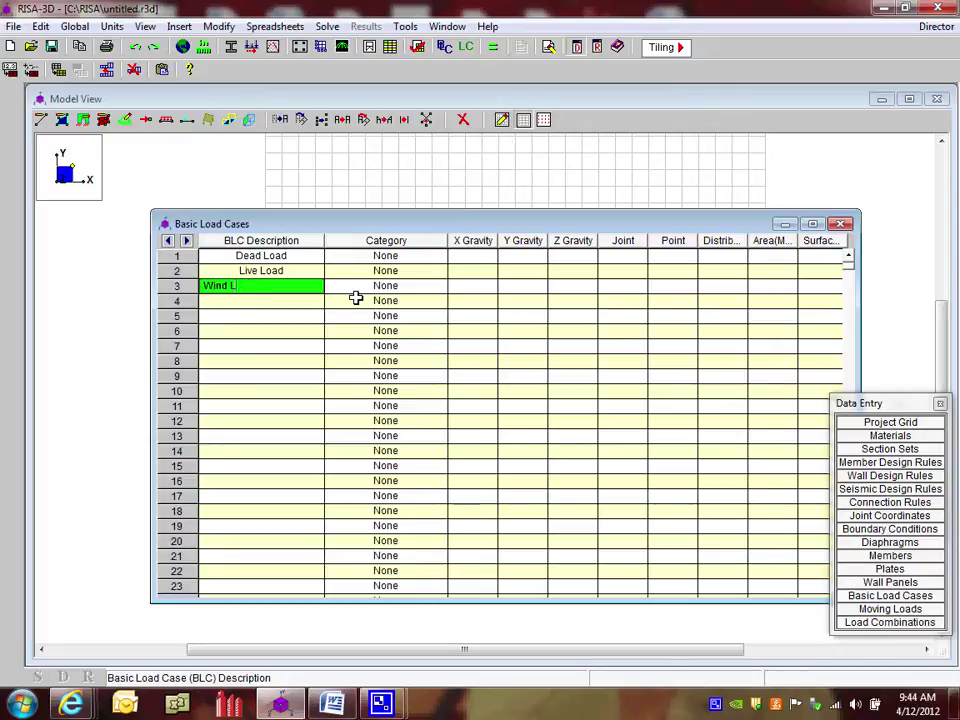
pyautogui.write('oad Z')
pyautogui.press('Return')
pyautogui.write('Wind ')
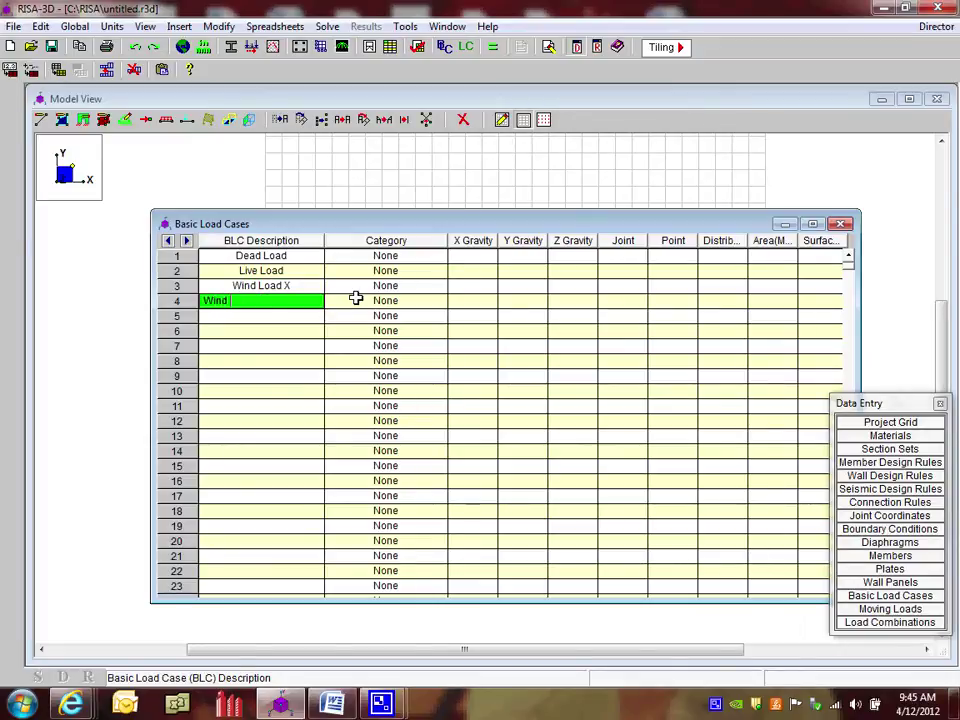
pyautogui.write('Load Z')
# - Assign category DL to Dead Load and LL to Live Load
pyautogui.click(362, 258)
pyautogui.click(362, 258)
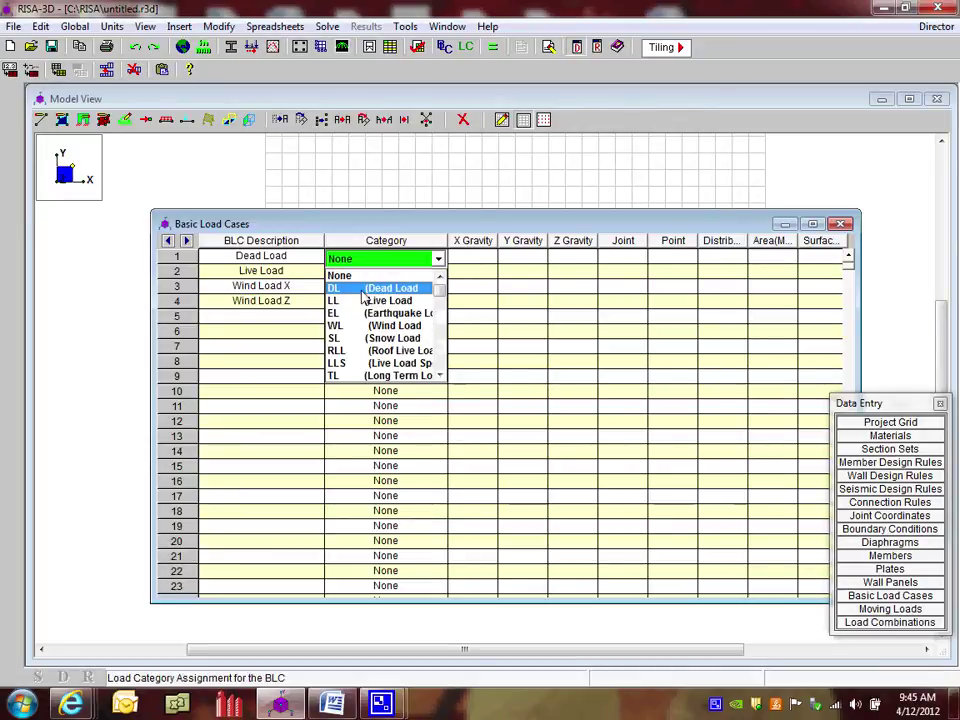
pyautogui.click(362, 287)
pyautogui.click(360, 272)
pyautogui.click(390, 273)
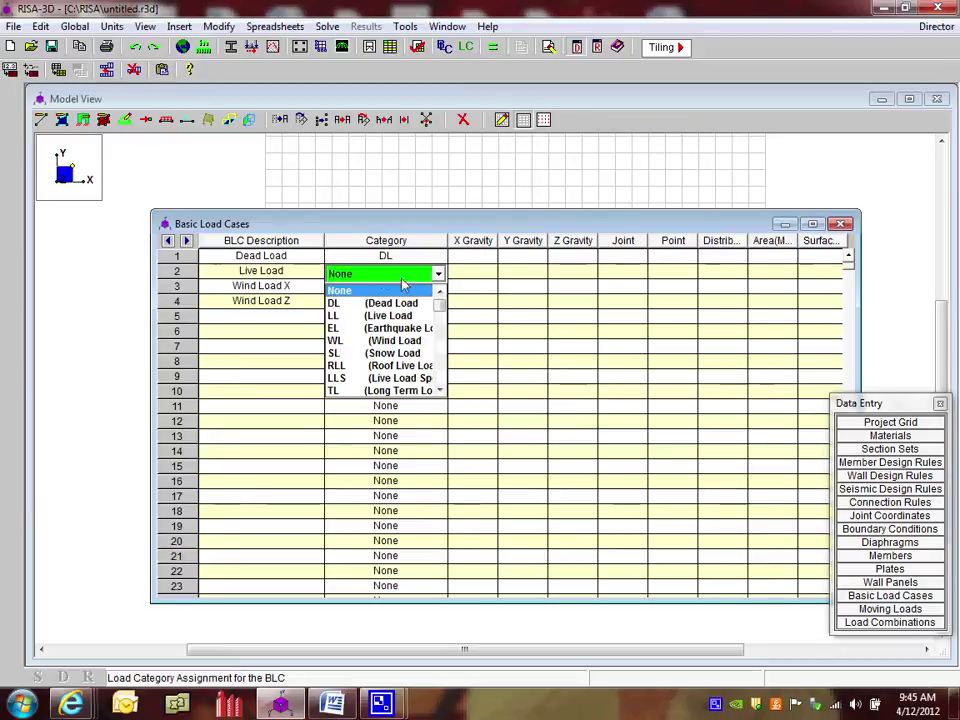
pyautogui.click(404, 318)
# - Assign categories WLX and WLZ to the two wind load cases
pyautogui.click(372, 288)
pyautogui.click(385, 288)
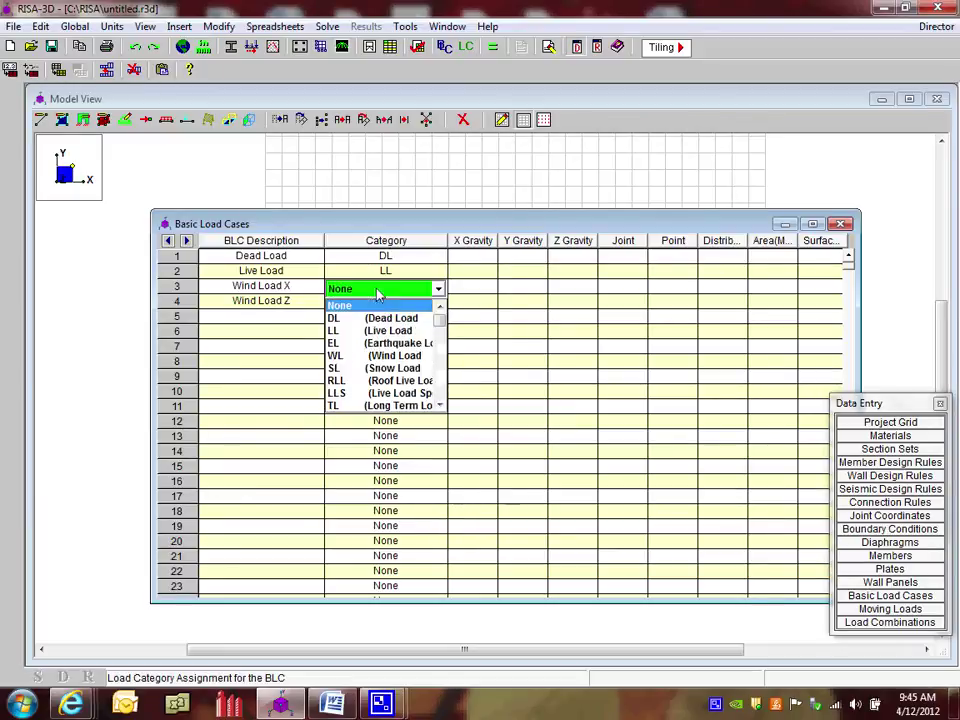
pyautogui.scroll(-2, 398, 375)
pyautogui.scroll(-6, 398, 375)
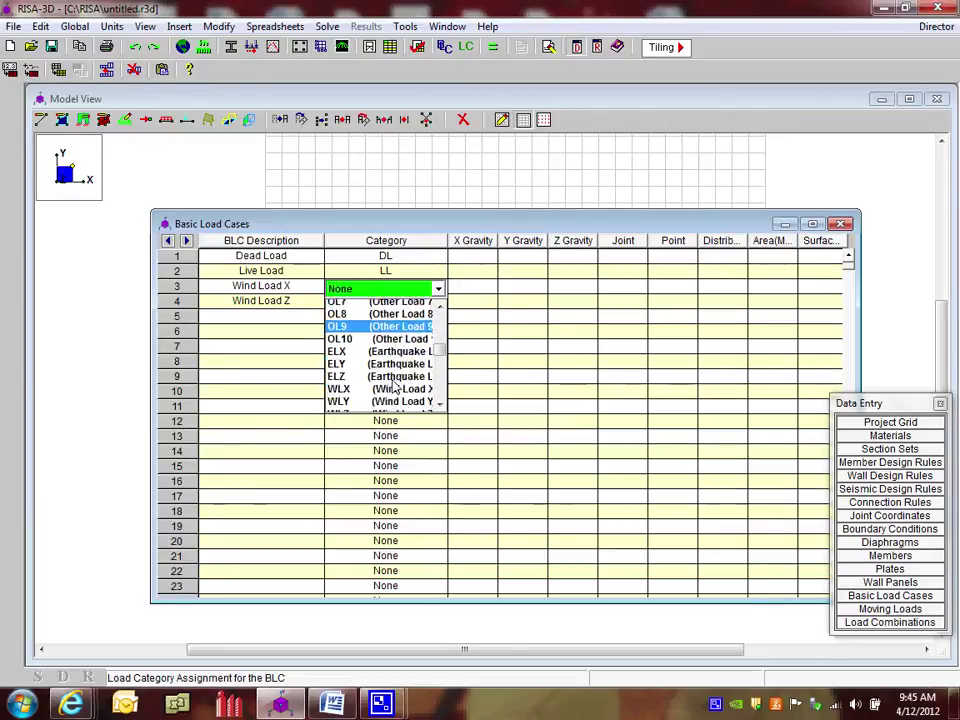
pyautogui.click(395, 372)
pyautogui.click(383, 301)
pyautogui.click(386, 301)
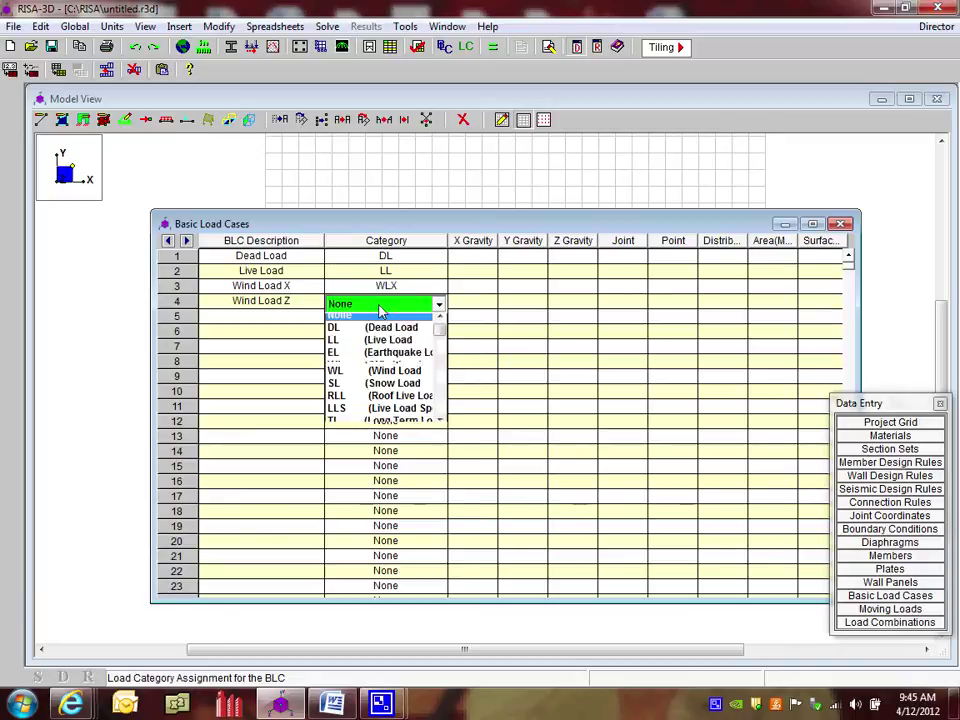
pyautogui.scroll(-3, 391, 368)
pyautogui.scroll(-6, 391, 368)
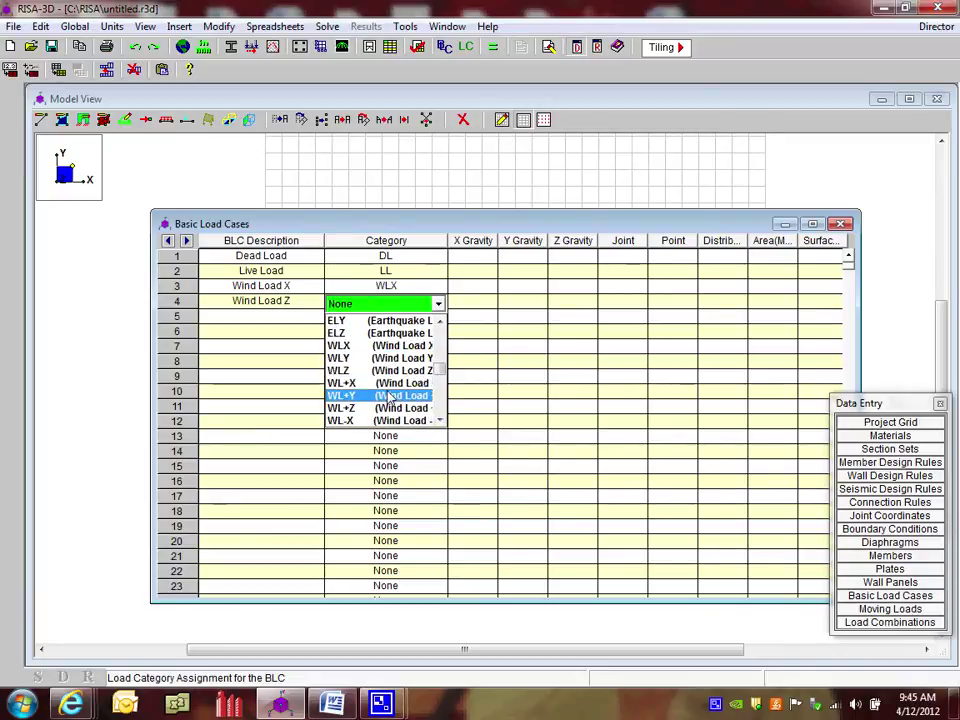
pyautogui.click(386, 372)
# - Set Dead Load's Y gravity factor to -1 and close the spreadsheet
pyautogui.click(545, 256)
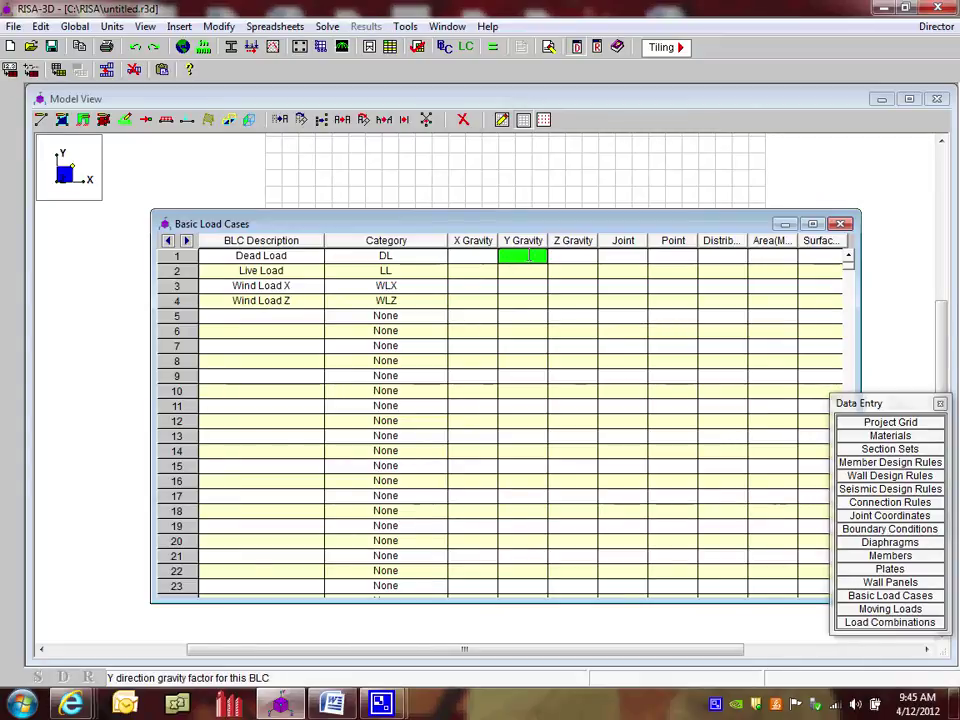
pyautogui.write('-1')
pyautogui.press('Return')
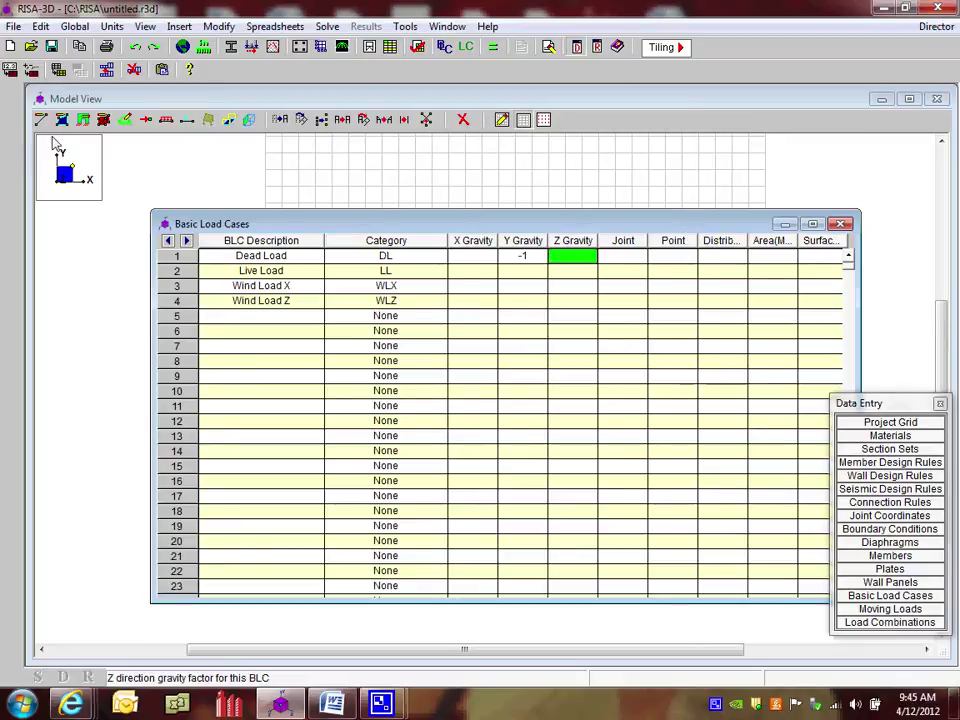
pyautogui.click(513, 259)
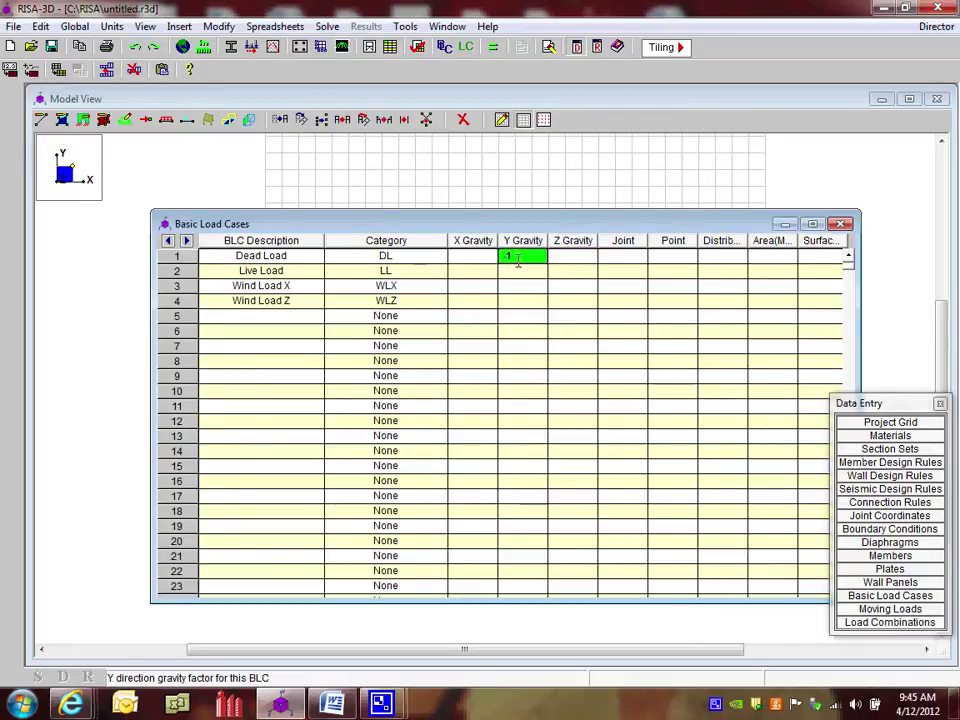
pyautogui.click(840, 224)
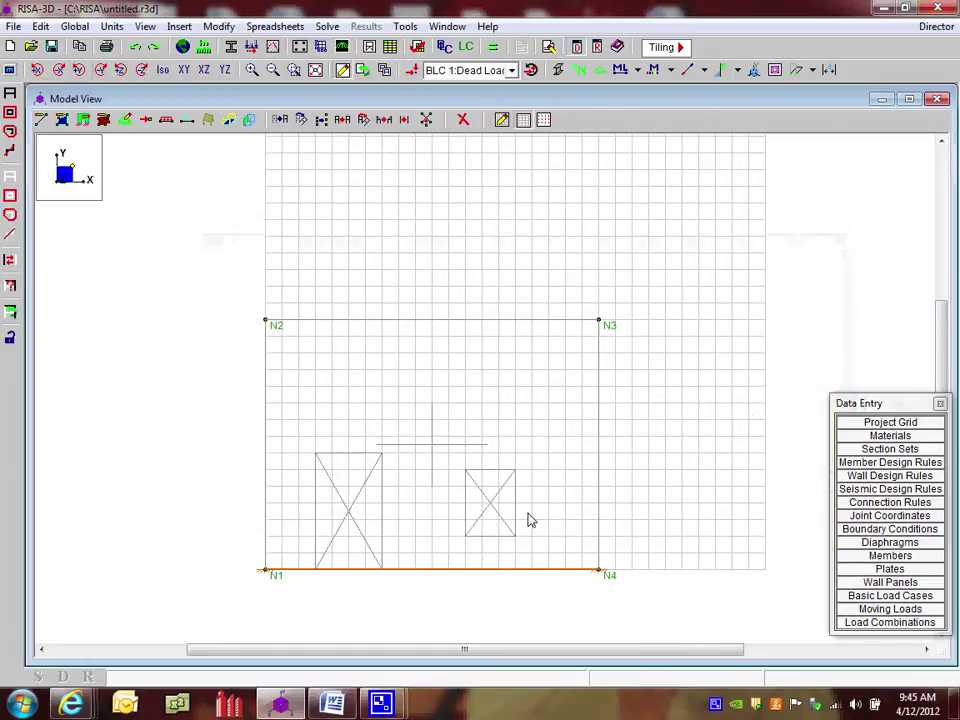
# - Bring up the Apply Member/Wall Panel Distributed Loads dialog
pyautogui.click(166, 121)
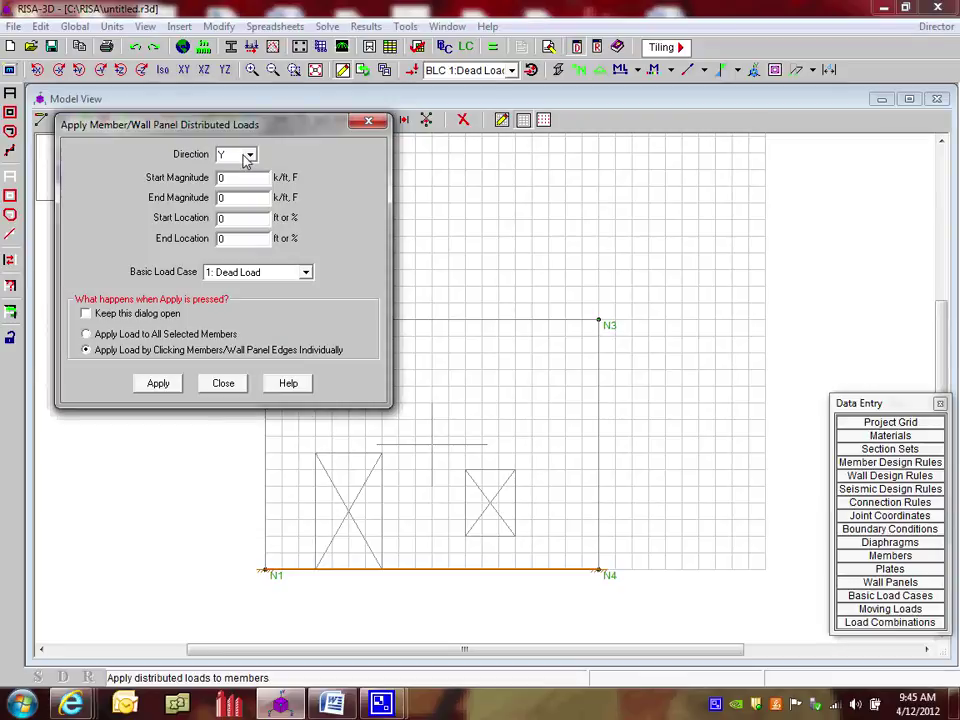
# - Apply a -2 k/ft Dead Load in Y along the top edge N2–N3
pyautogui.click(233, 158)
pyautogui.click(233, 158)
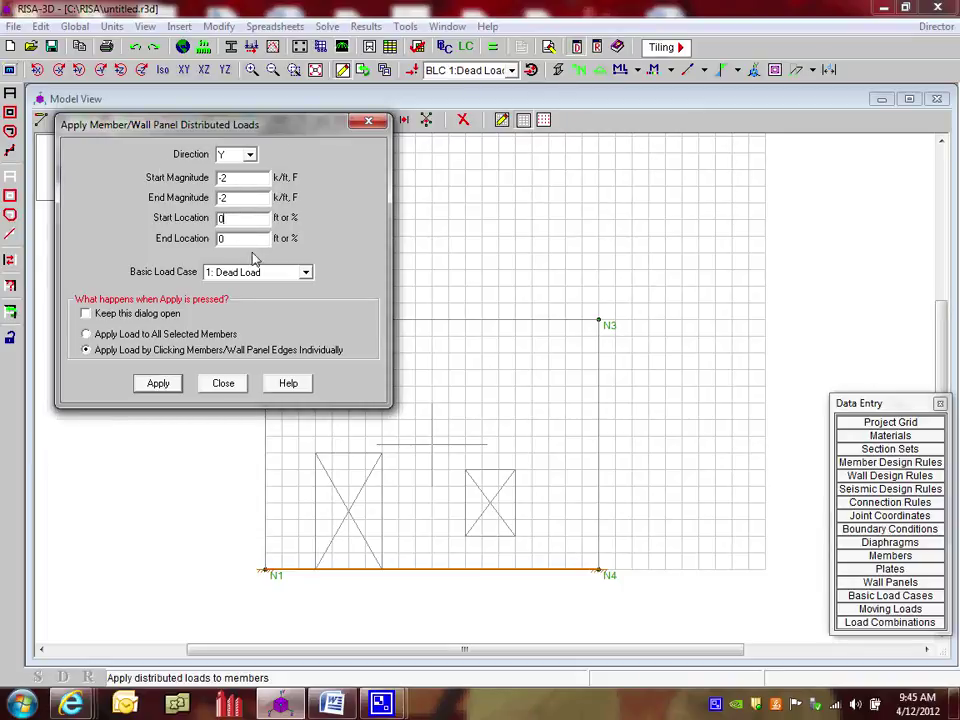
pyautogui.click(218, 238)
pyautogui.click(158, 385)
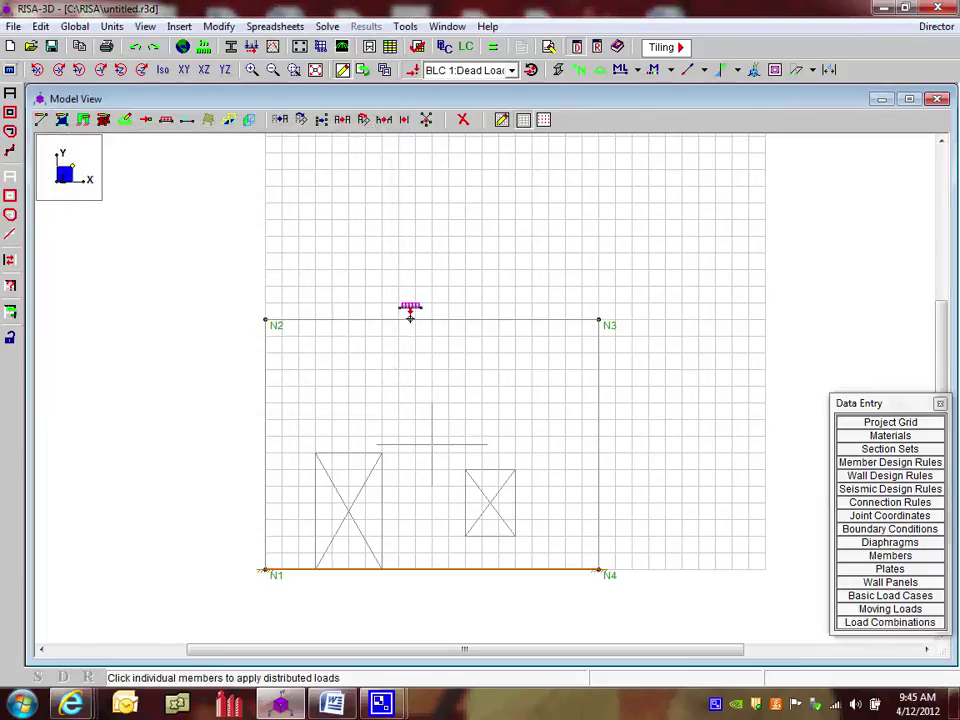
pyautogui.click(409, 320)
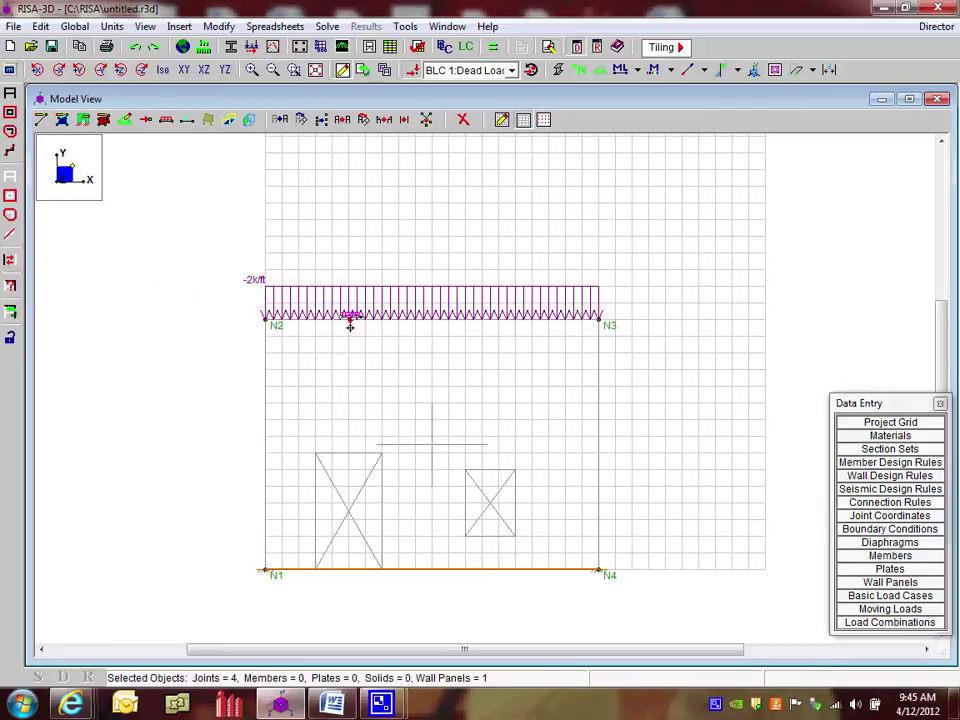
pyautogui.rightClick(170, 281)
# - Apply a -3 k/ft load under 2: Live Load along edge N2–N3
pyautogui.click(166, 120)
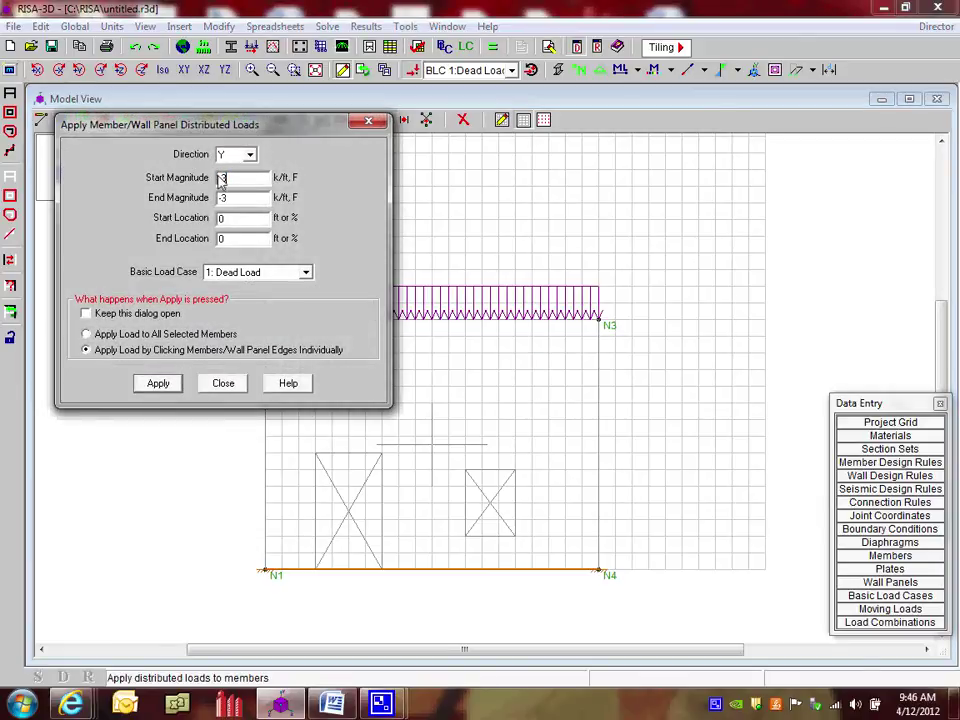
pyautogui.click(256, 273)
pyautogui.click(230, 297)
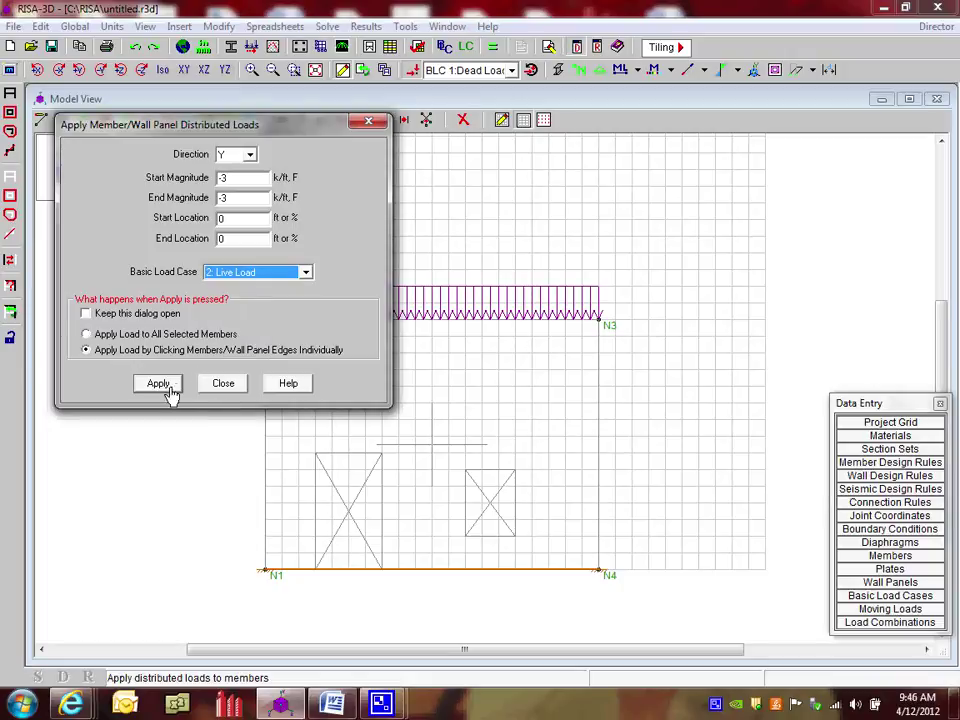
pyautogui.click(158, 383)
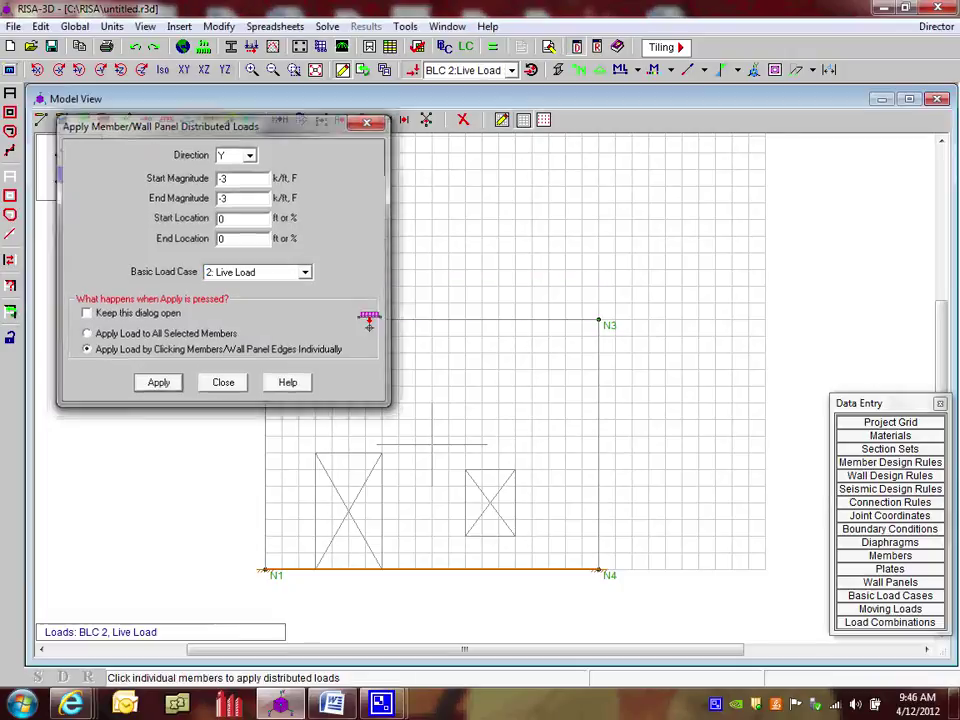
pyautogui.click(428, 310)
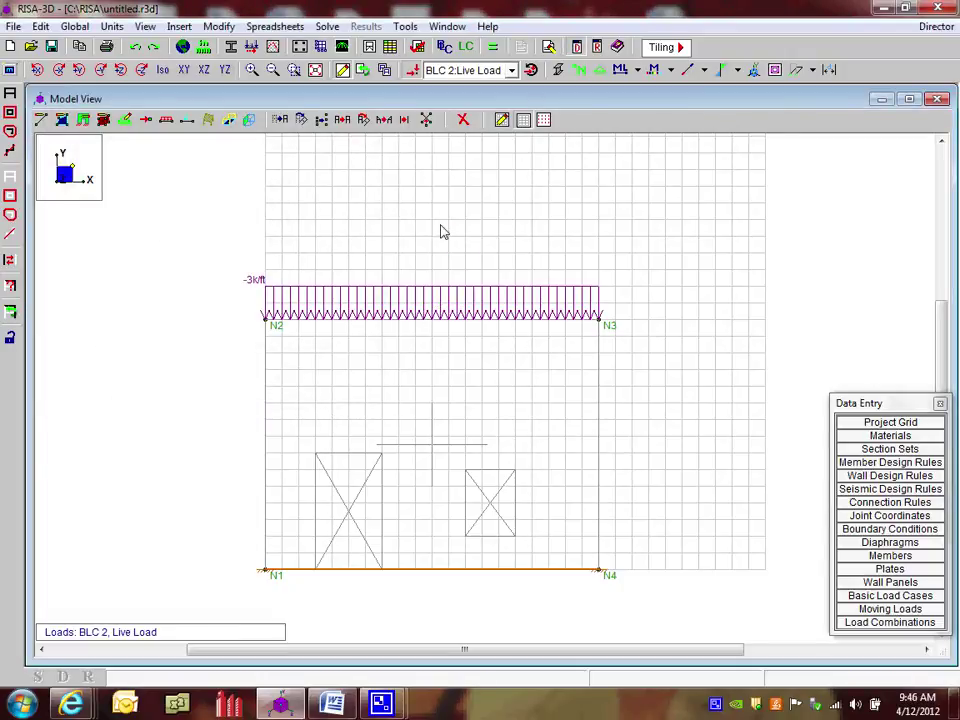
# - Place a 10 k X-direction joint load under 3: Wind Load X at joint N2
pyautogui.click(146, 120)
pyautogui.click(195, 224)
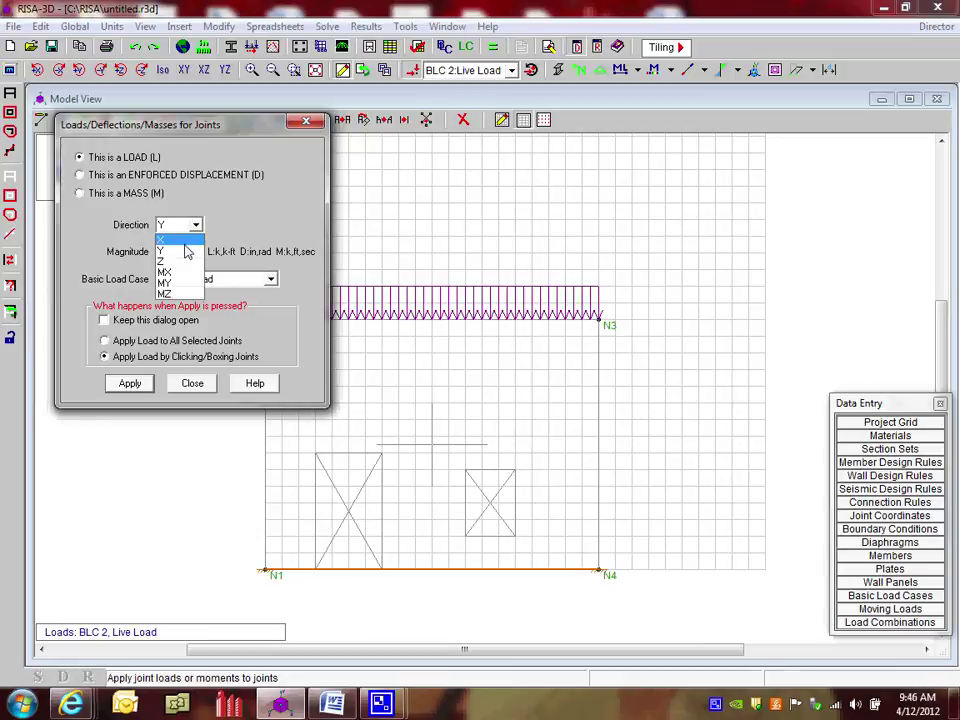
pyautogui.click(185, 249)
pyautogui.click(187, 252)
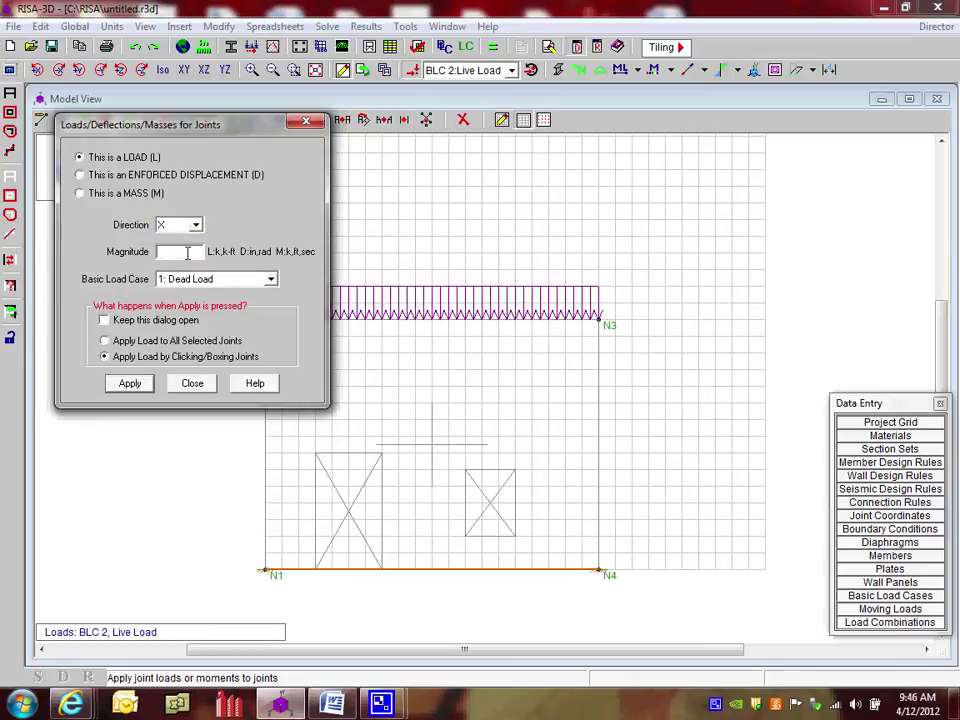
pyautogui.click(197, 284)
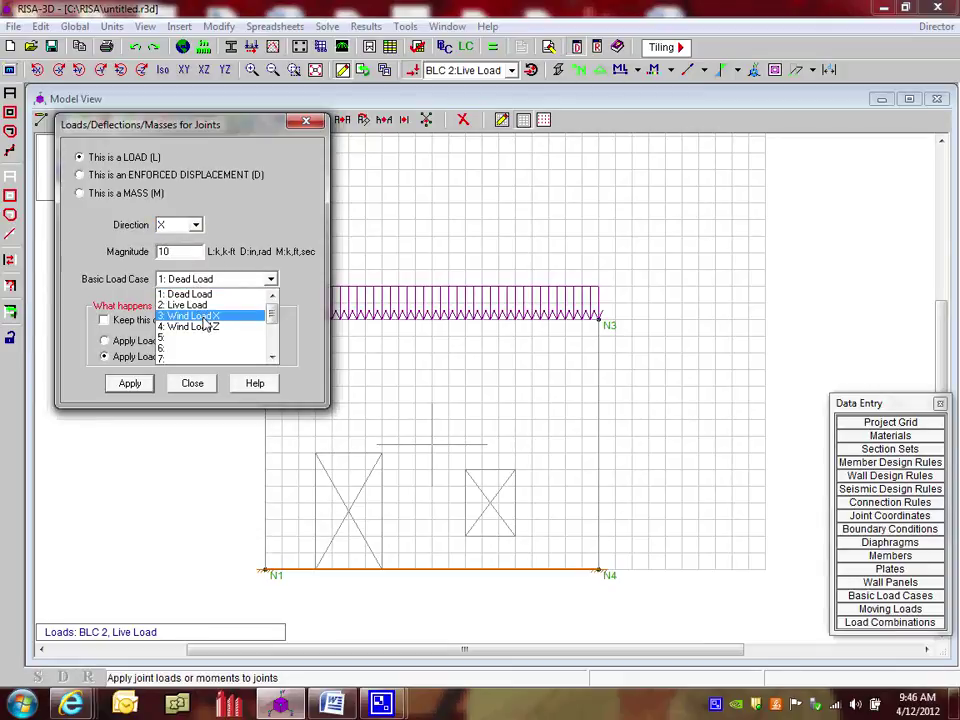
pyautogui.click(192, 316)
pyautogui.click(130, 389)
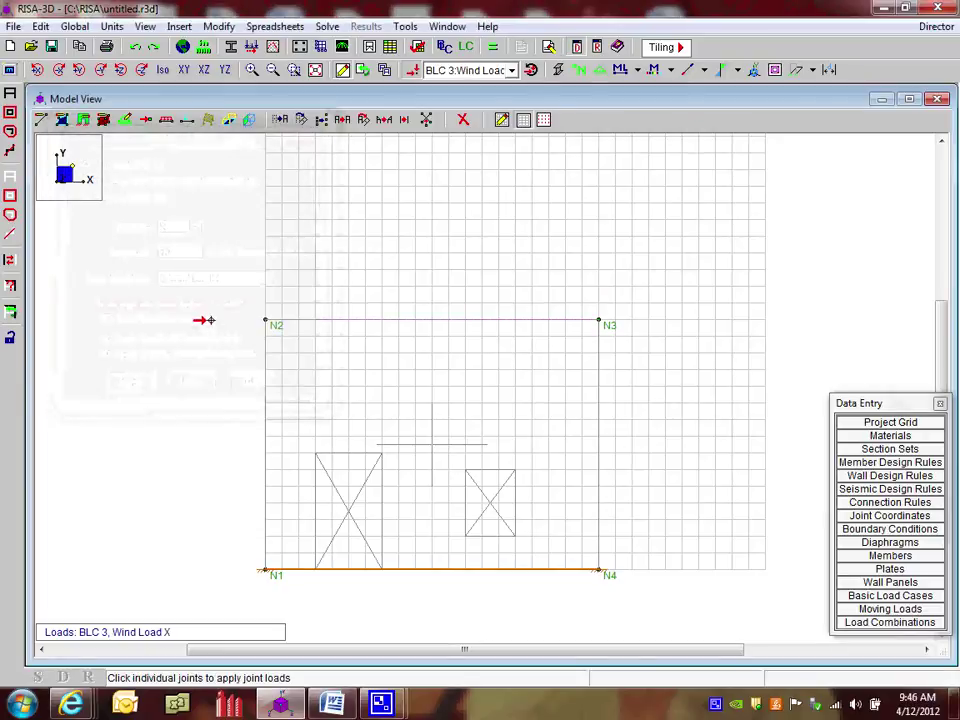
pyautogui.moveTo(223, 300); pyautogui.dragTo(276, 338)
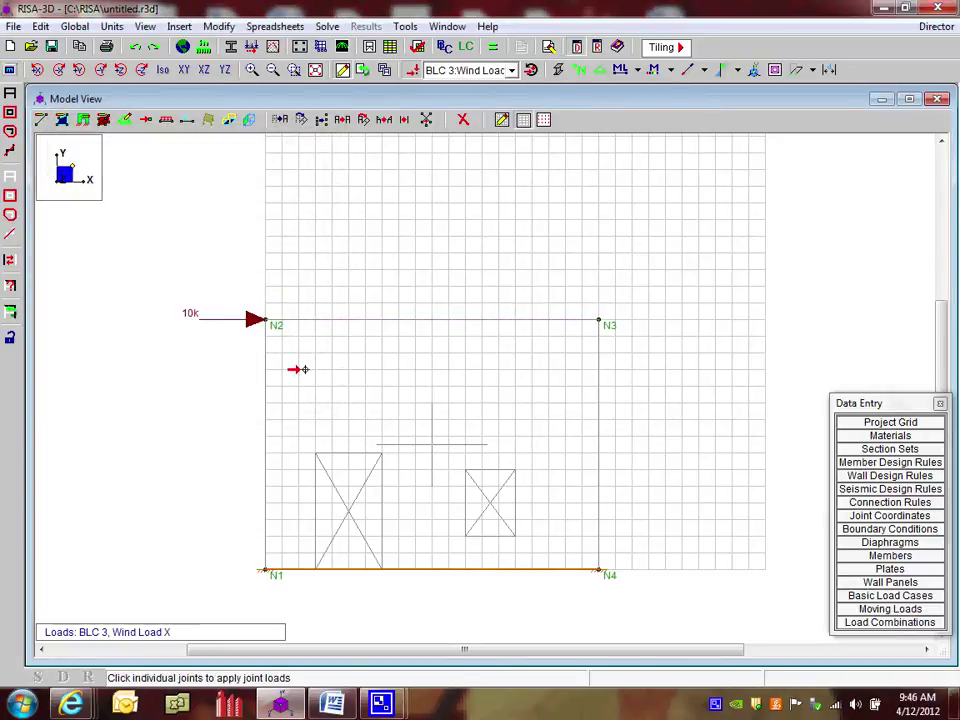
pyautogui.rightClick(224, 387)
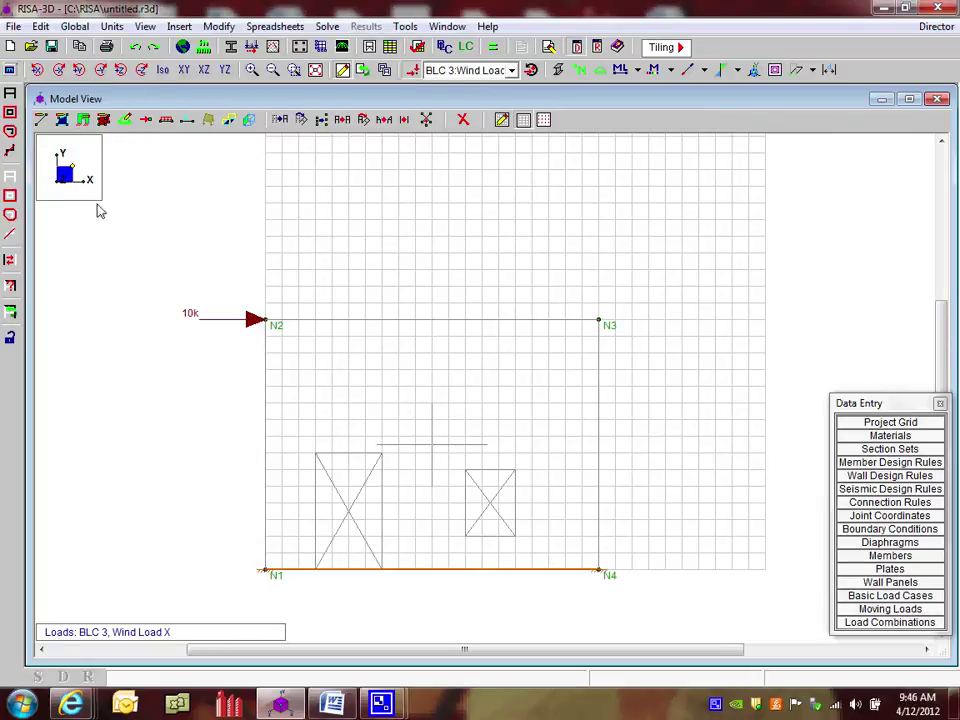
# - In an isometric view, start a wall panel surface load with direction Z
pyautogui.click(163, 70)
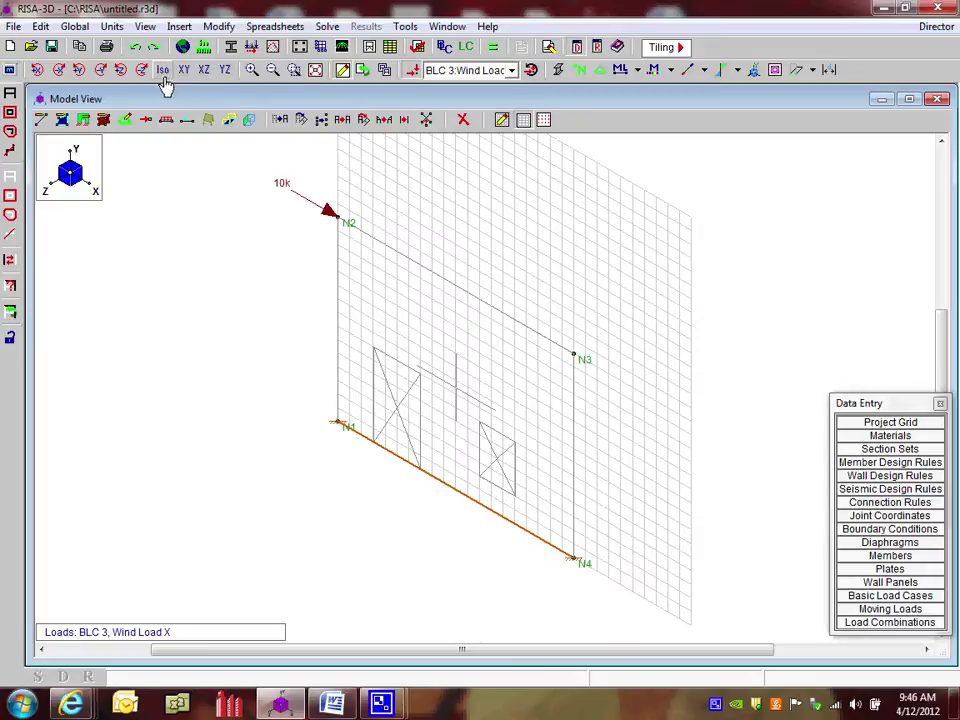
pyautogui.click(250, 121)
pyautogui.click(249, 157)
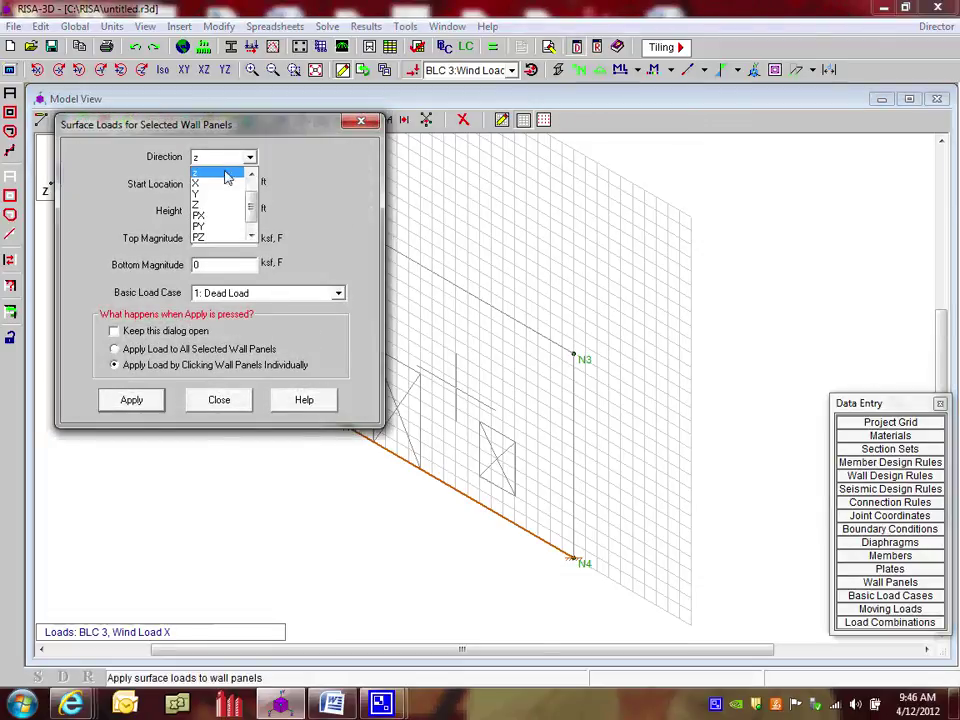
pyautogui.click(219, 206)
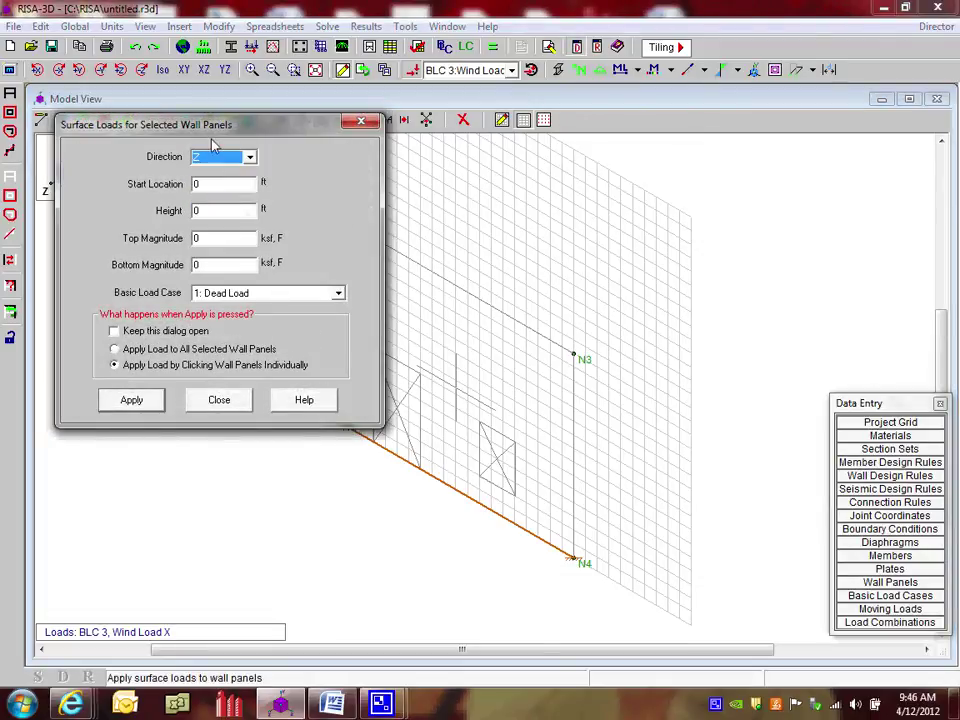
pyautogui.moveTo(241, 124); pyautogui.dragTo(440, 119)
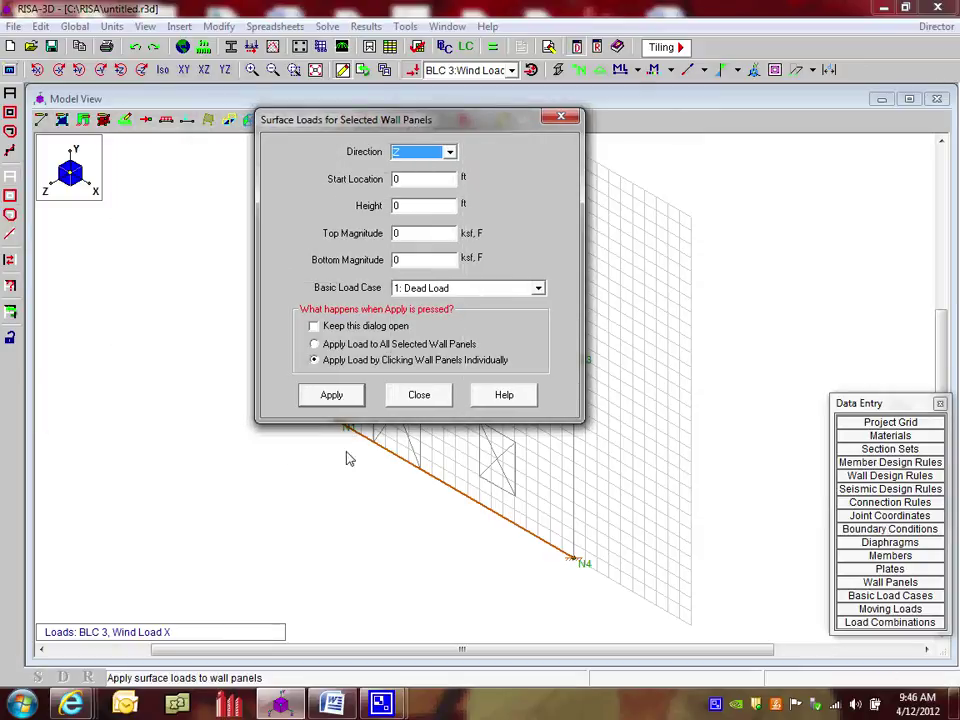
# - Apply 0.04 ksf top and 0.02 ksf bottom under 4: Wind Load Z to the panel
pyautogui.click(416, 182)
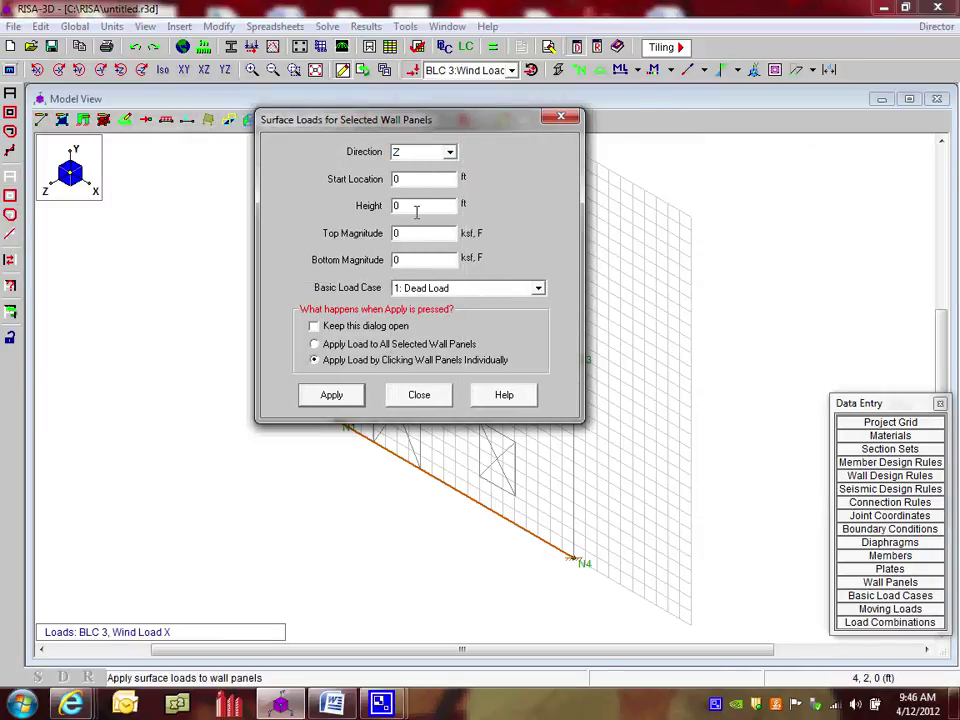
pyautogui.click(414, 234)
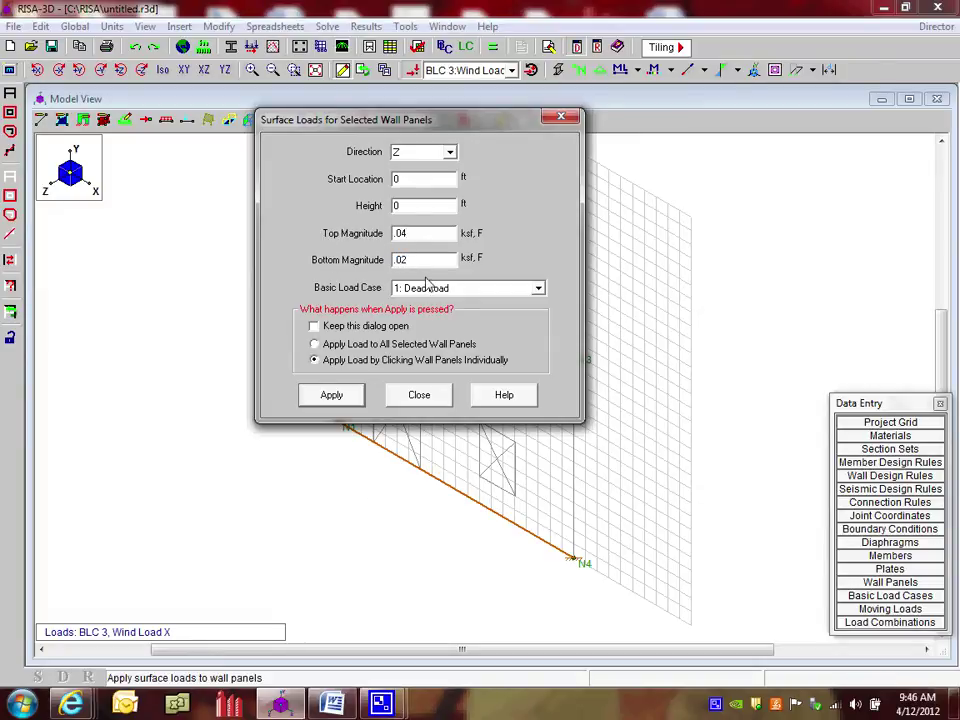
pyautogui.click(453, 290)
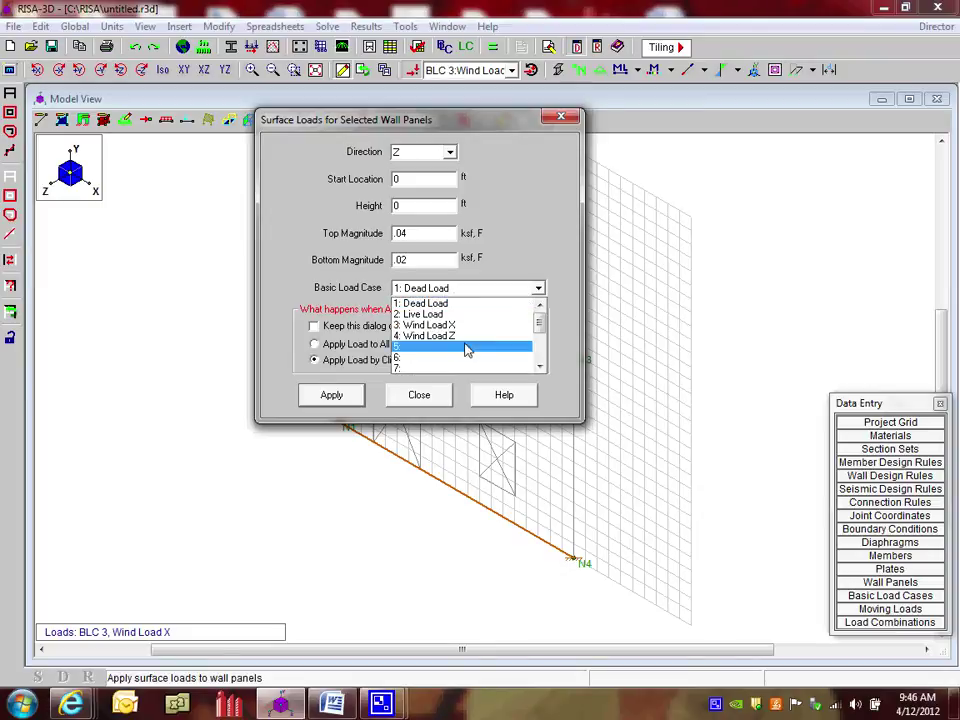
pyautogui.click(435, 336)
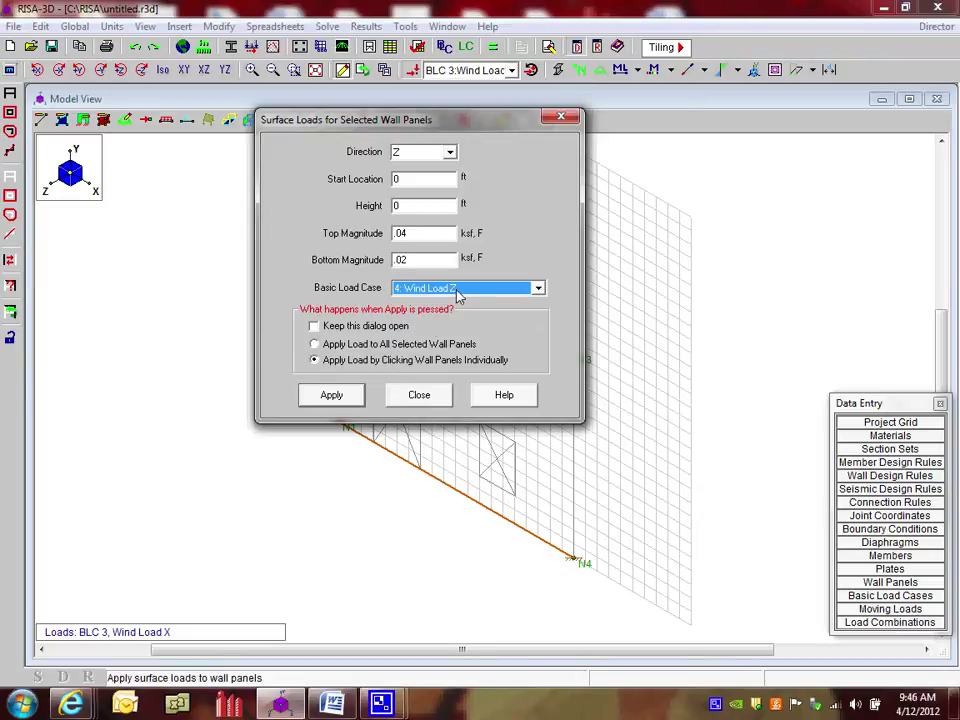
pyautogui.click(332, 395)
pyautogui.click(485, 428)
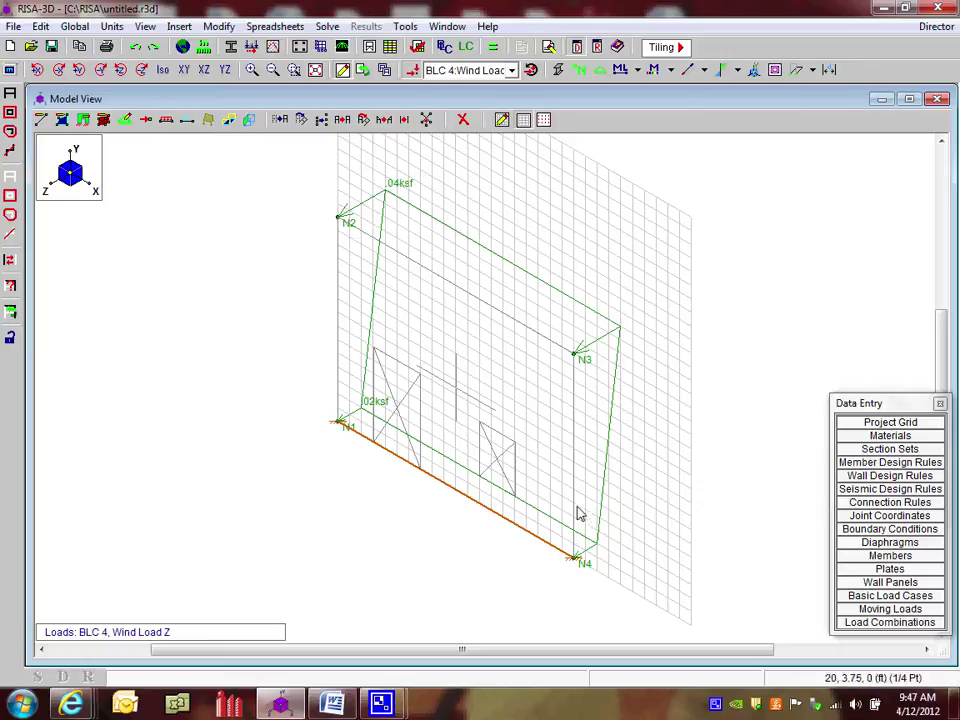
pyautogui.press('Escape')
# - Display load cases 1: Dead Load, 2: Live Load and Wind Load X in turn
pyautogui.moveTo(510, 392); pyautogui.dragTo(503, 368, button='middle')
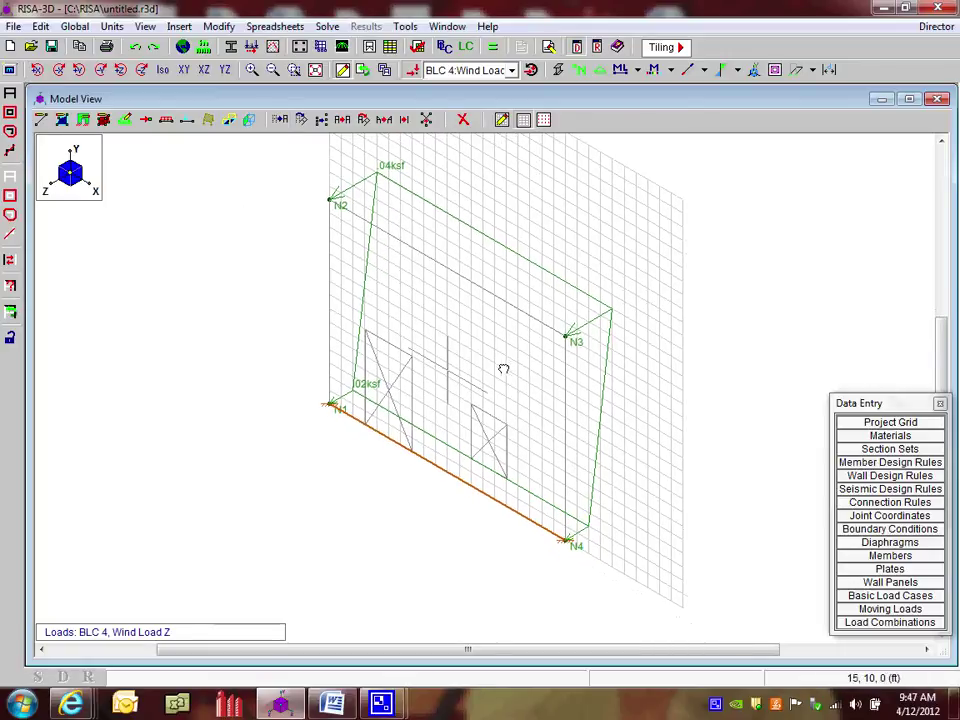
pyautogui.click(455, 71)
pyautogui.scroll(2, 455, 80)
pyautogui.click(470, 85)
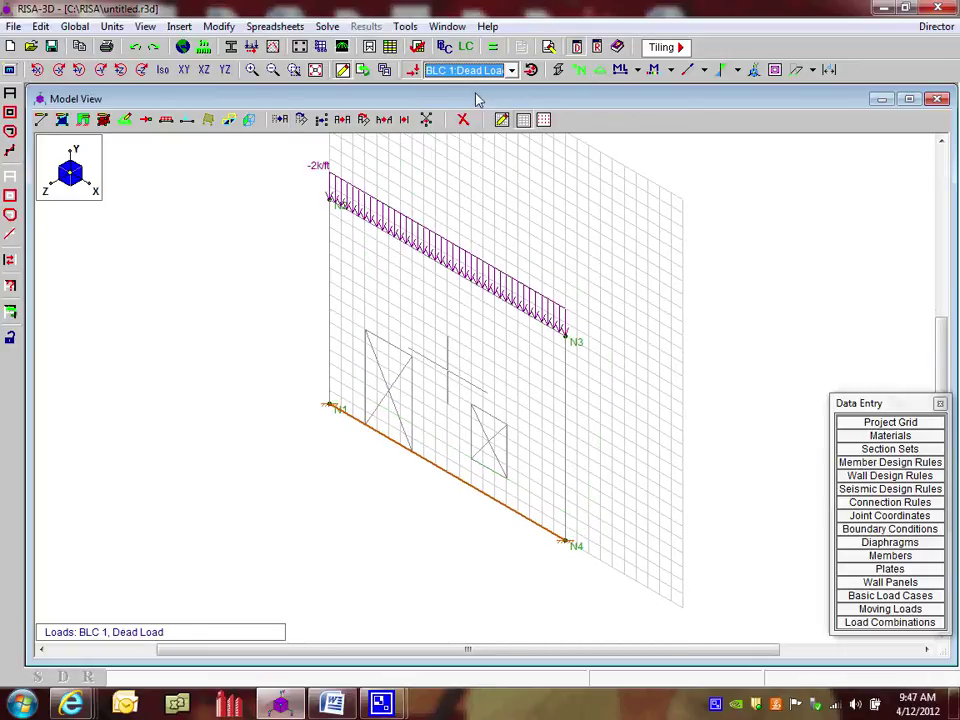
pyautogui.click(478, 72)
pyautogui.click(486, 98)
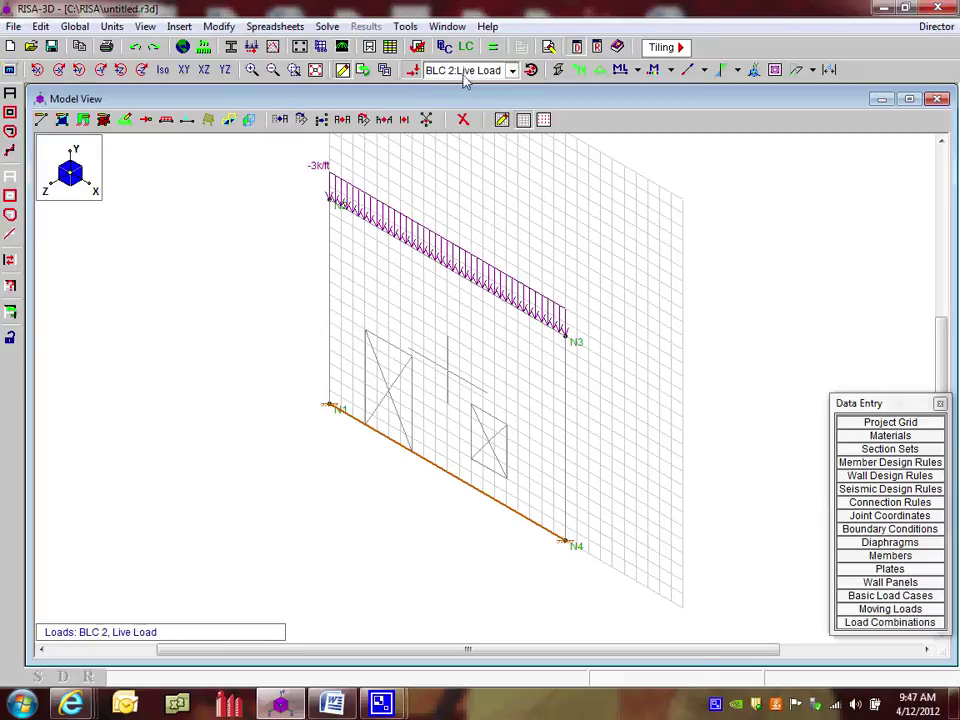
pyautogui.click(478, 71)
pyautogui.click(474, 101)
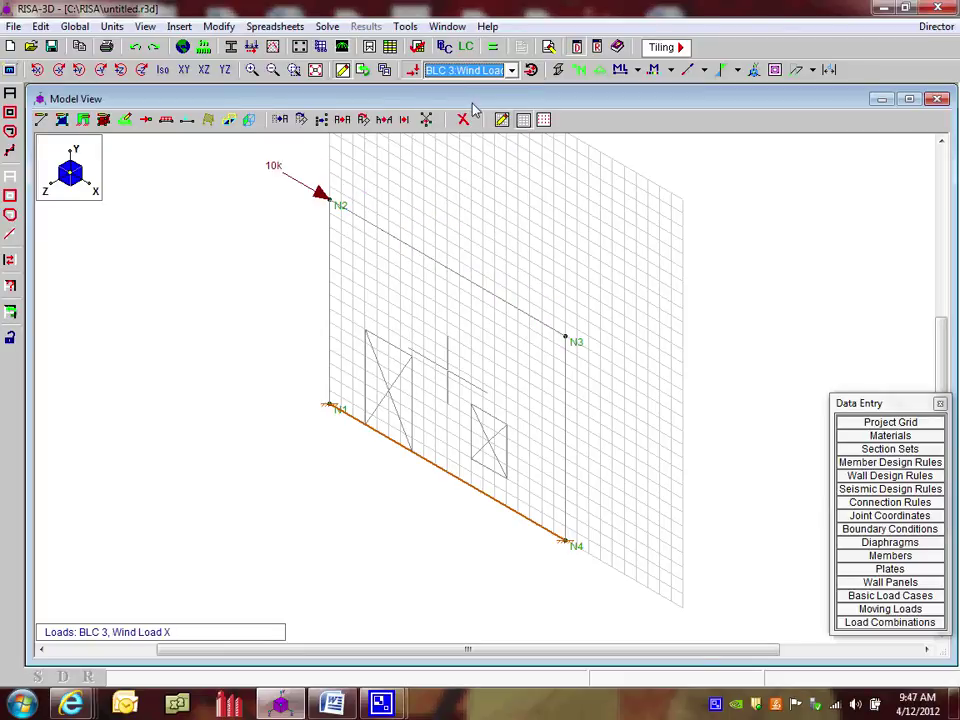
# - Bring up the empty Load Combinations spreadsheet above the model and launch the generator
pyautogui.click(898, 624)
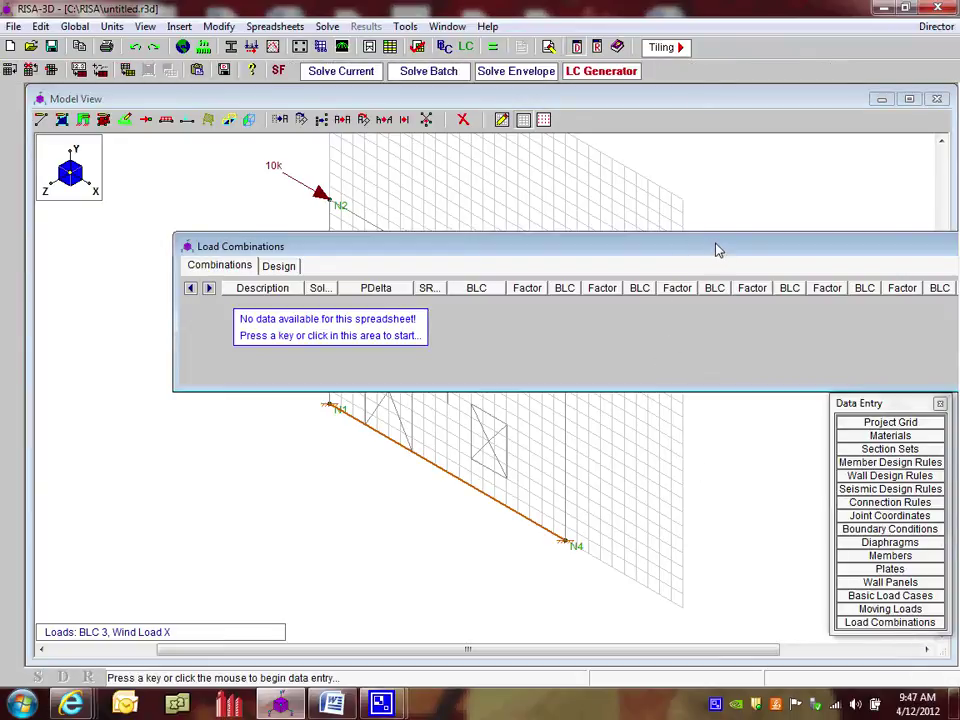
pyautogui.moveTo(718, 249); pyautogui.dragTo(579, 116)
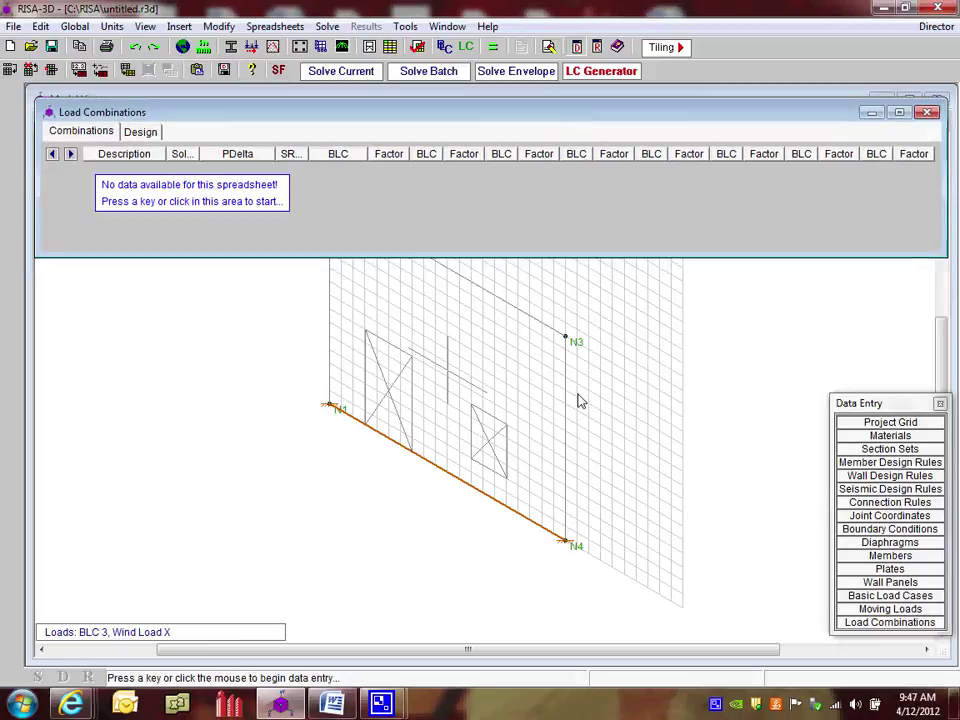
pyautogui.click(592, 82)
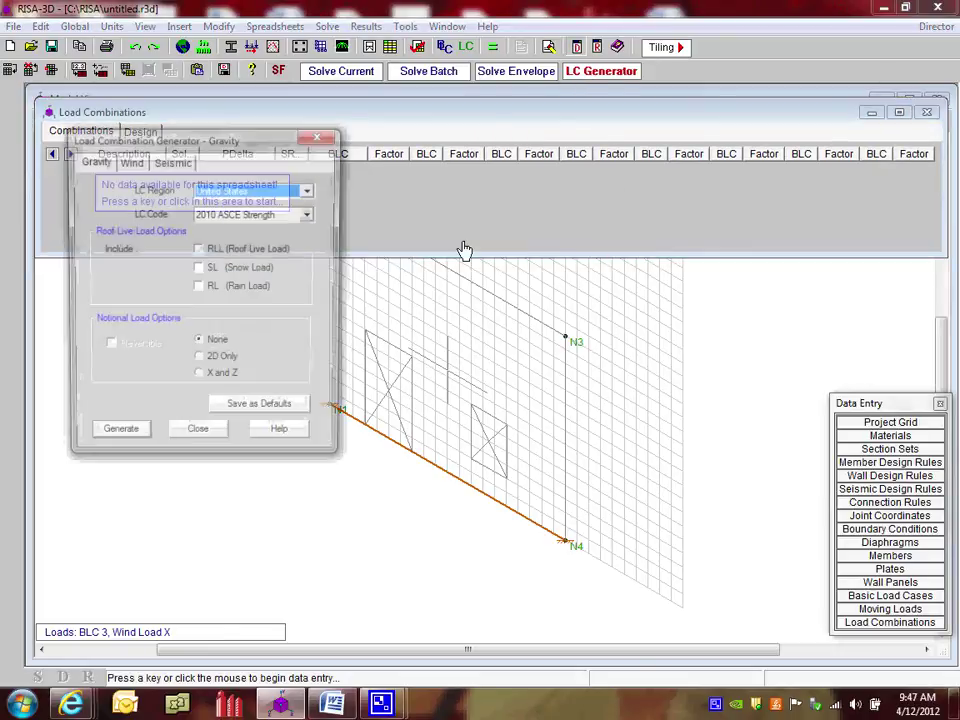
# - Generate the 2010 ASCE Strength load combinations
pyautogui.moveTo(238, 148); pyautogui.dragTo(644, 123)
pyautogui.click(628, 190)
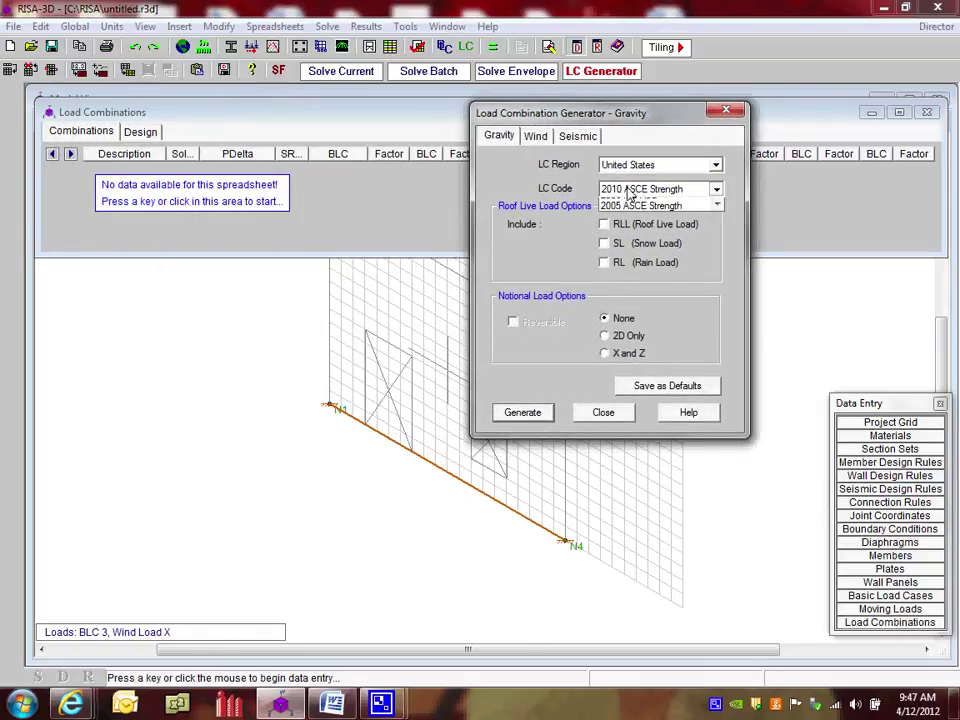
pyautogui.click(628, 192)
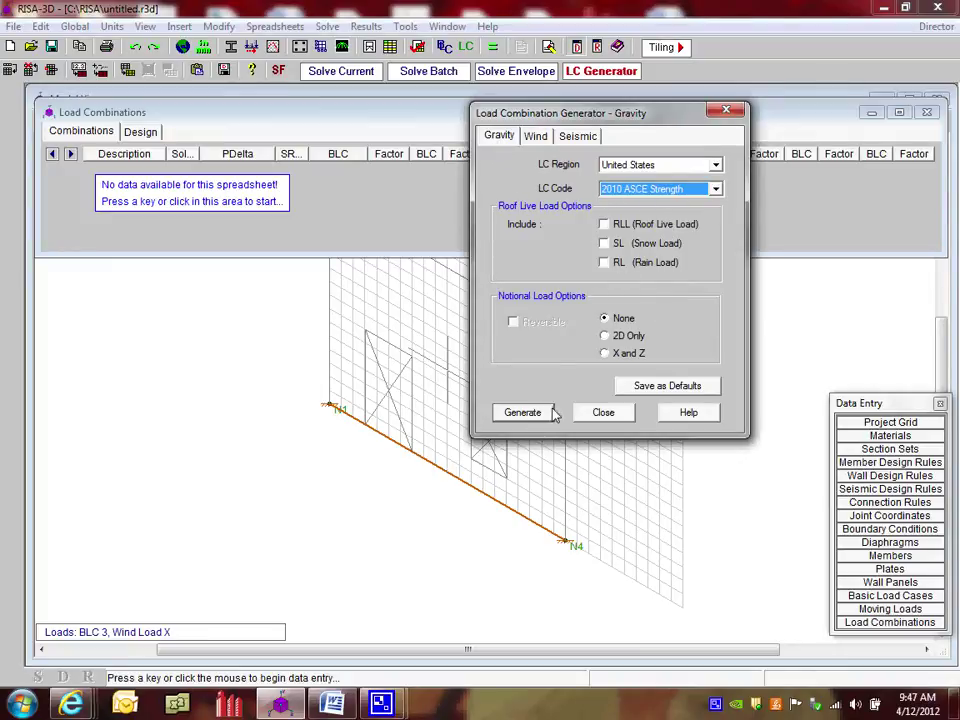
pyautogui.click(522, 413)
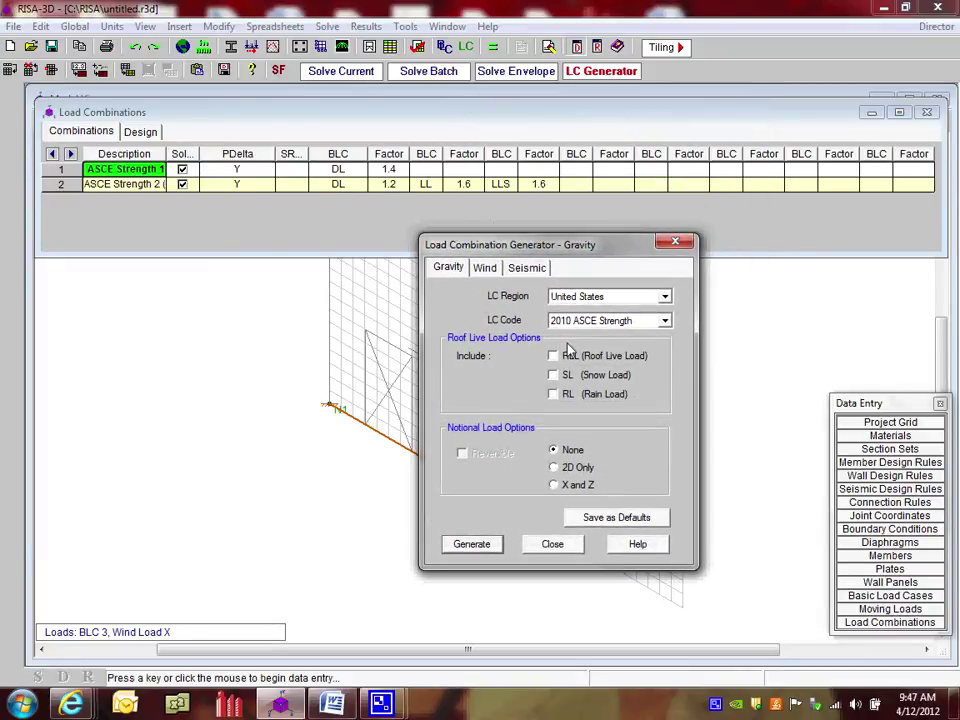
# - Generate wind combinations for both X and Z directions, then close the generator
pyautogui.click(485, 270)
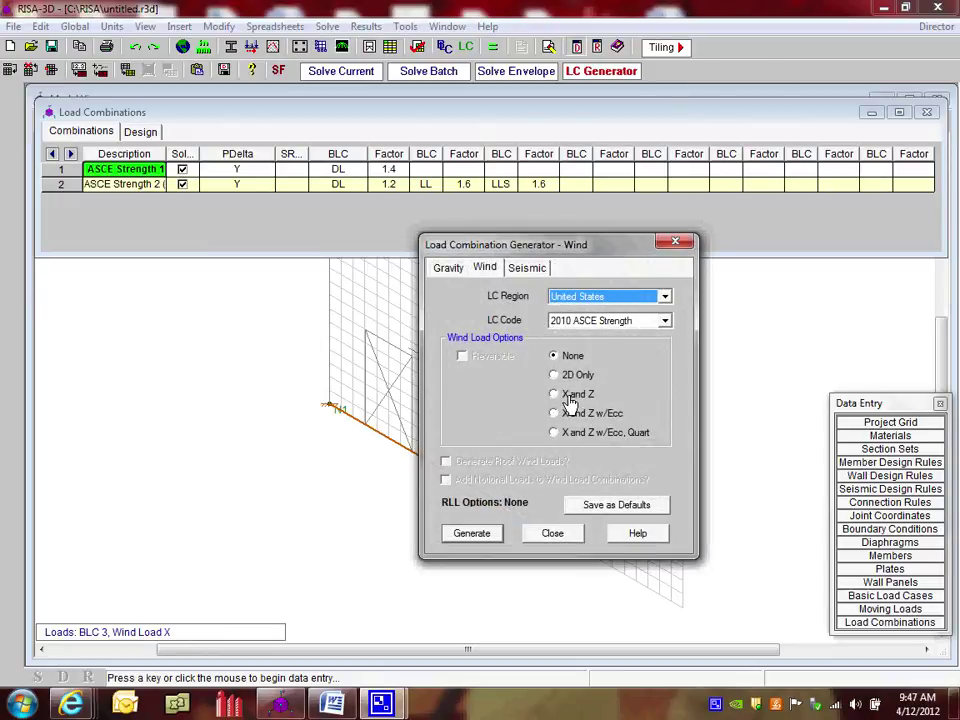
pyautogui.click(570, 399)
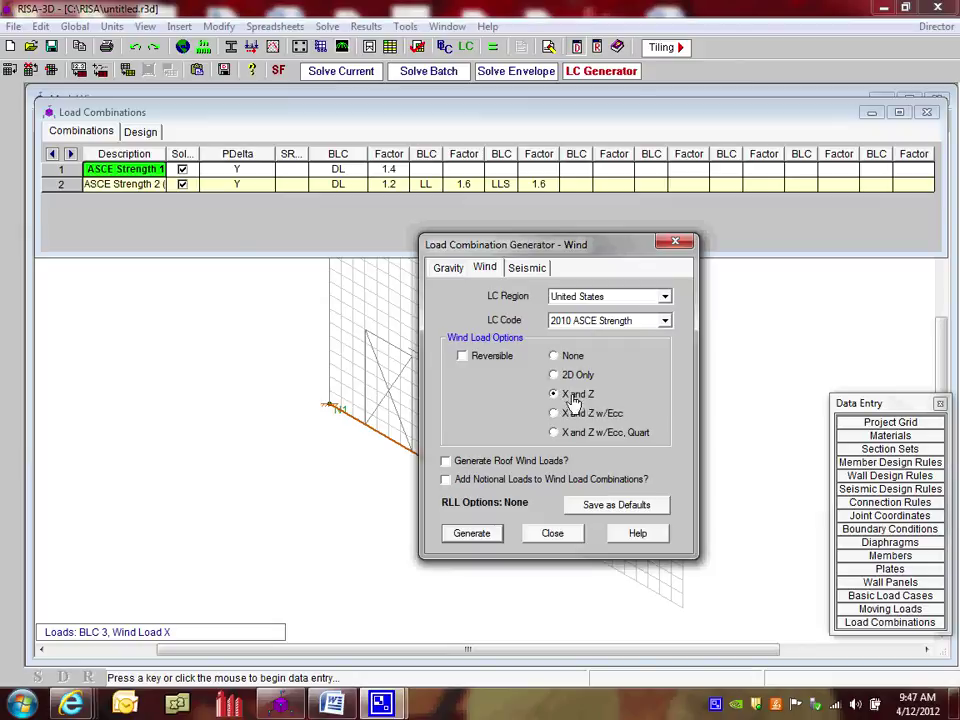
pyautogui.click(480, 537)
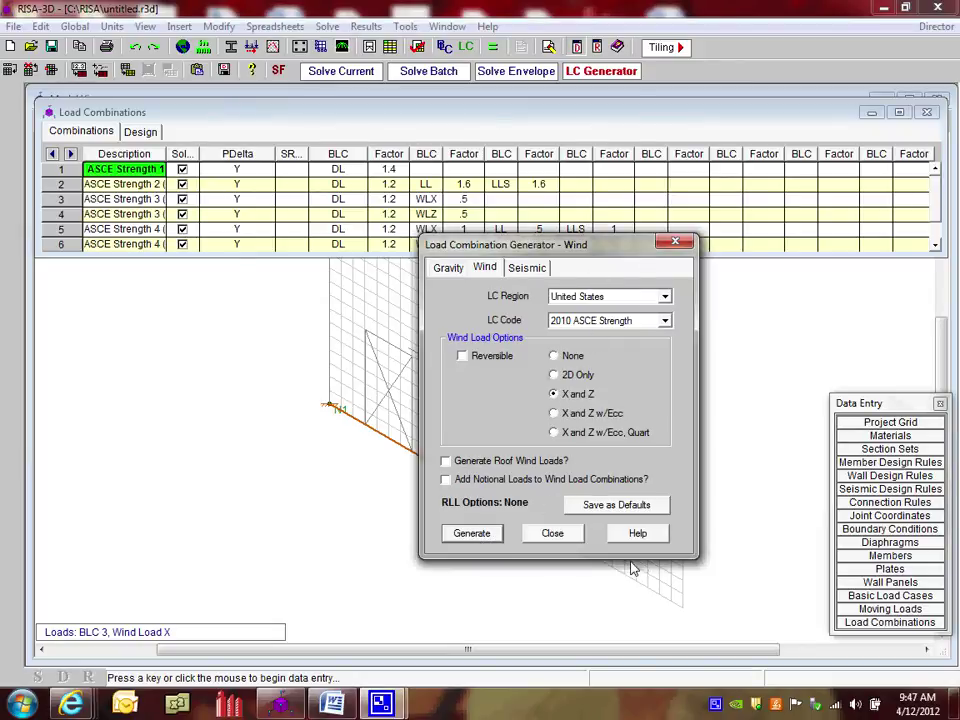
pyautogui.click(562, 536)
# - Check the wind cases in combinations 3 and 4, batch-solve all combinations, and close the table
pyautogui.moveTo(468, 258); pyautogui.dragTo(471, 342)
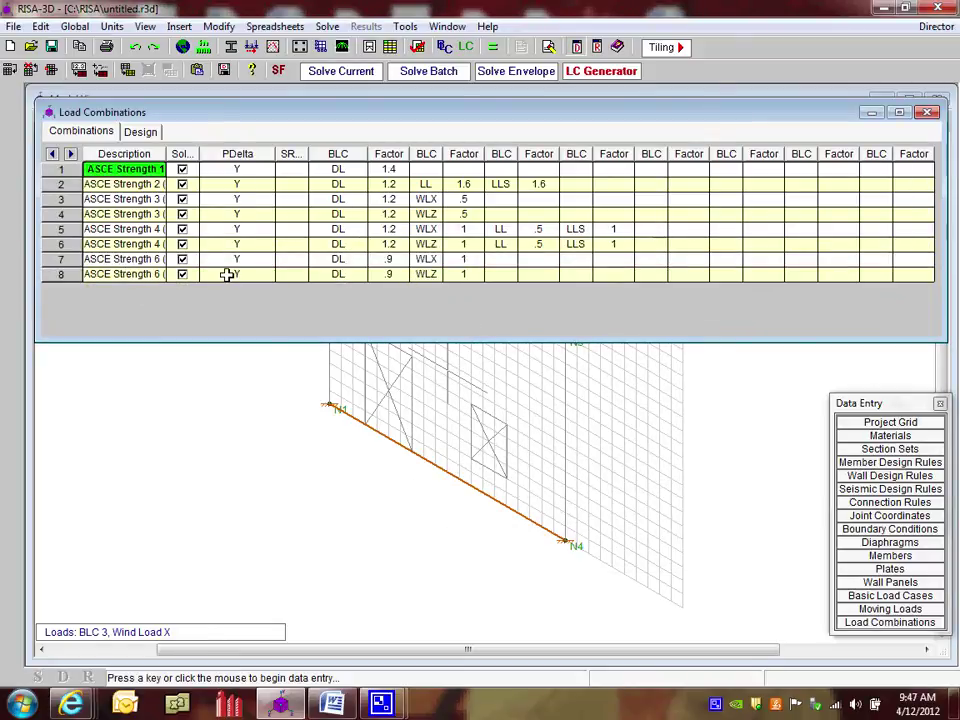
pyautogui.click(428, 200)
pyautogui.click(432, 214)
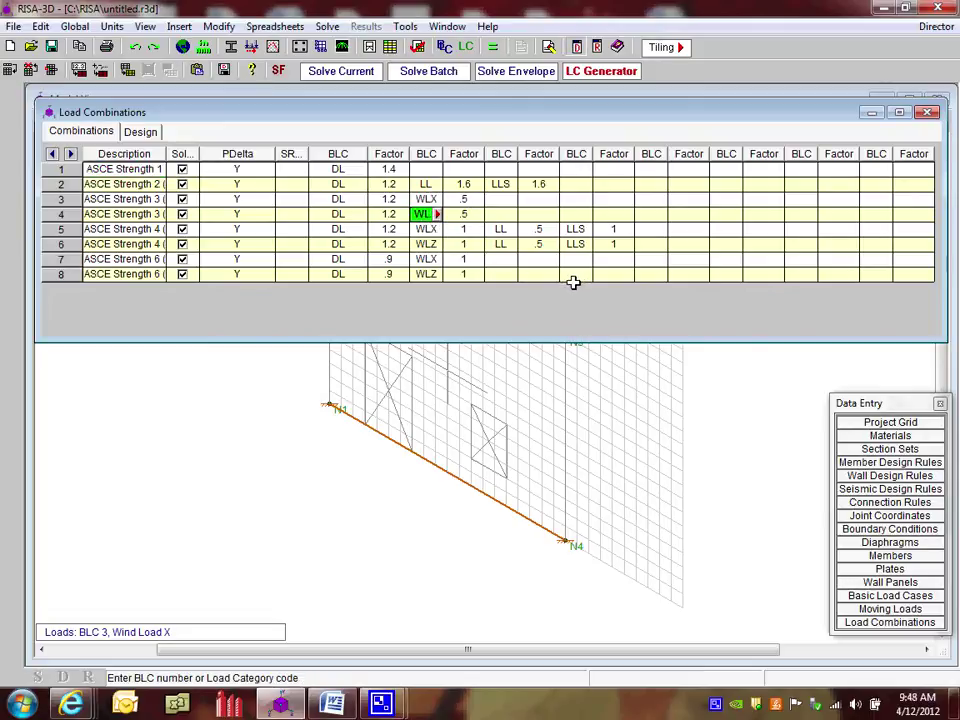
pyautogui.click(444, 79)
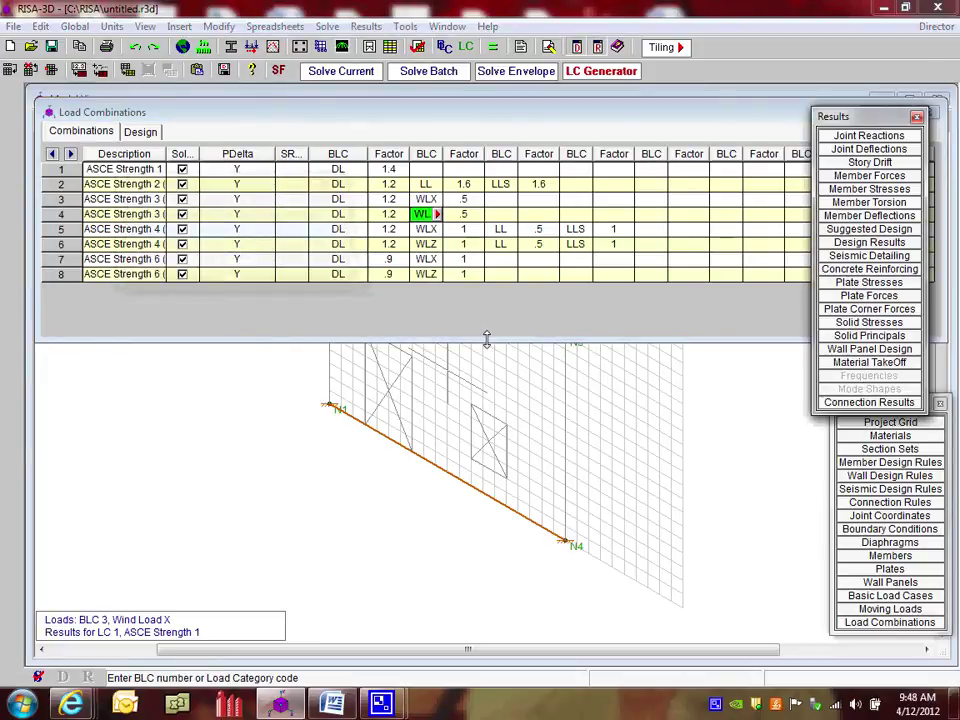
pyautogui.moveTo(720, 115); pyautogui.dragTo(548, 158)
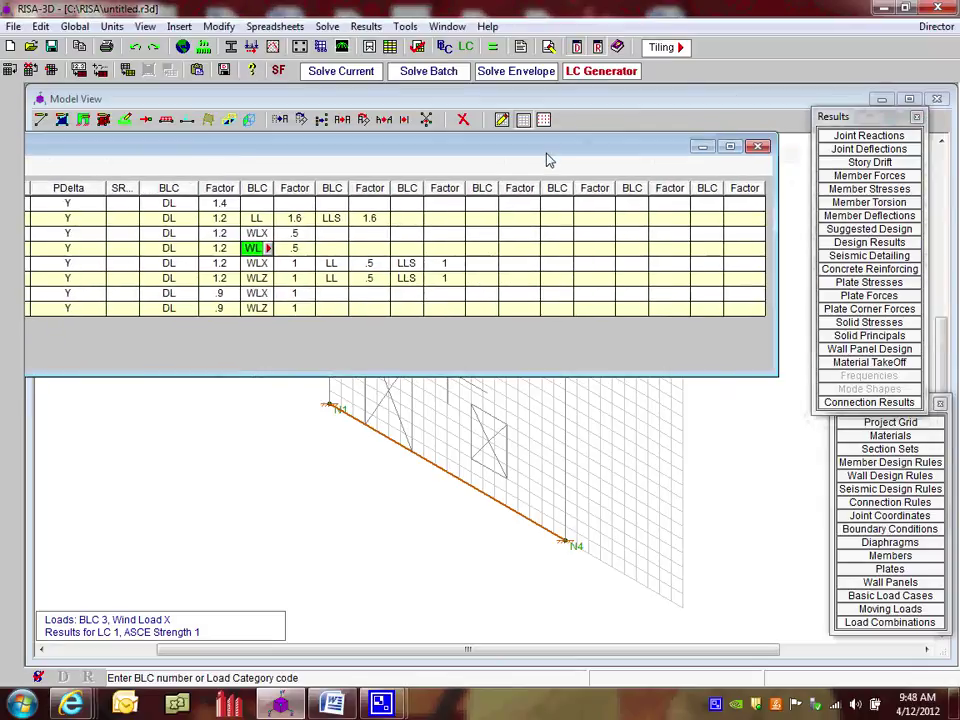
pyautogui.click(759, 146)
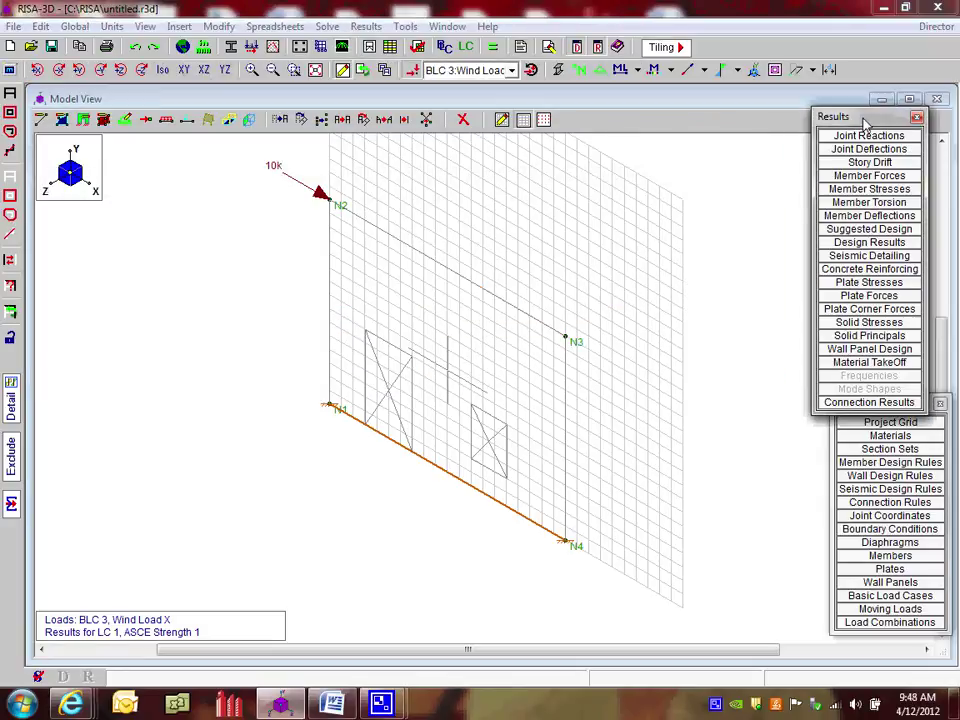
pyautogui.moveTo(865, 121); pyautogui.dragTo(878, 119)
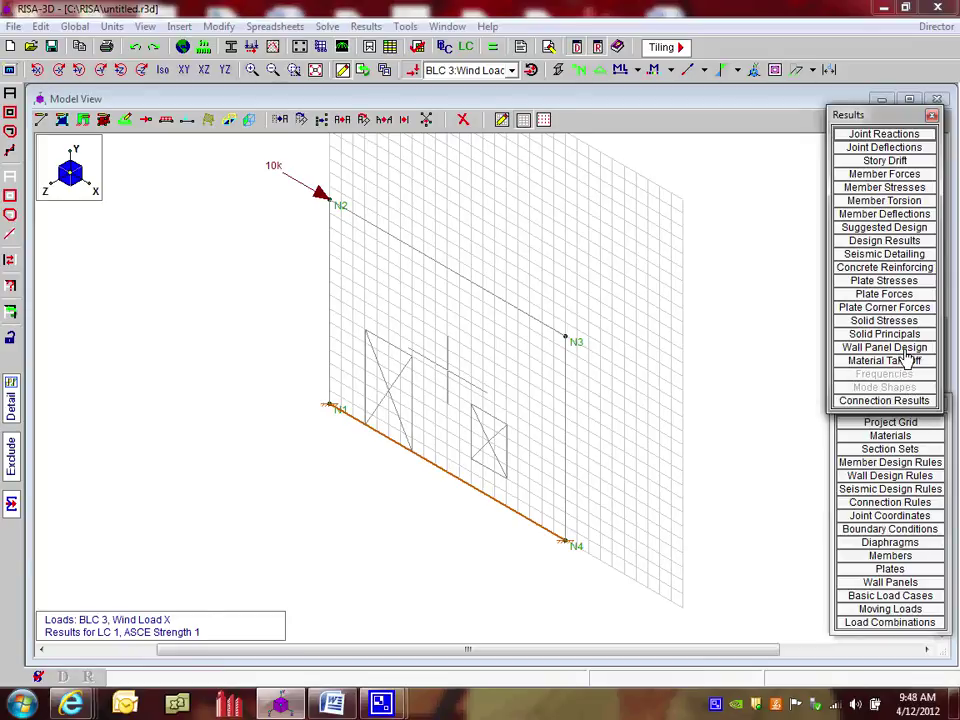
pyautogui.click(884, 348)
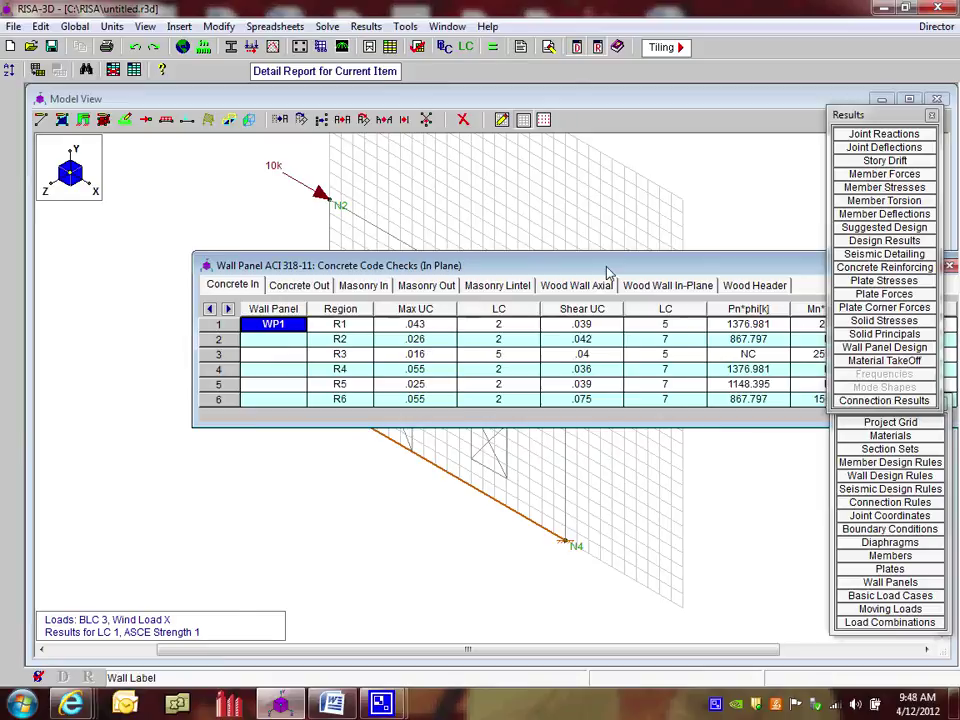
pyautogui.moveTo(607, 272); pyautogui.dragTo(452, 118)
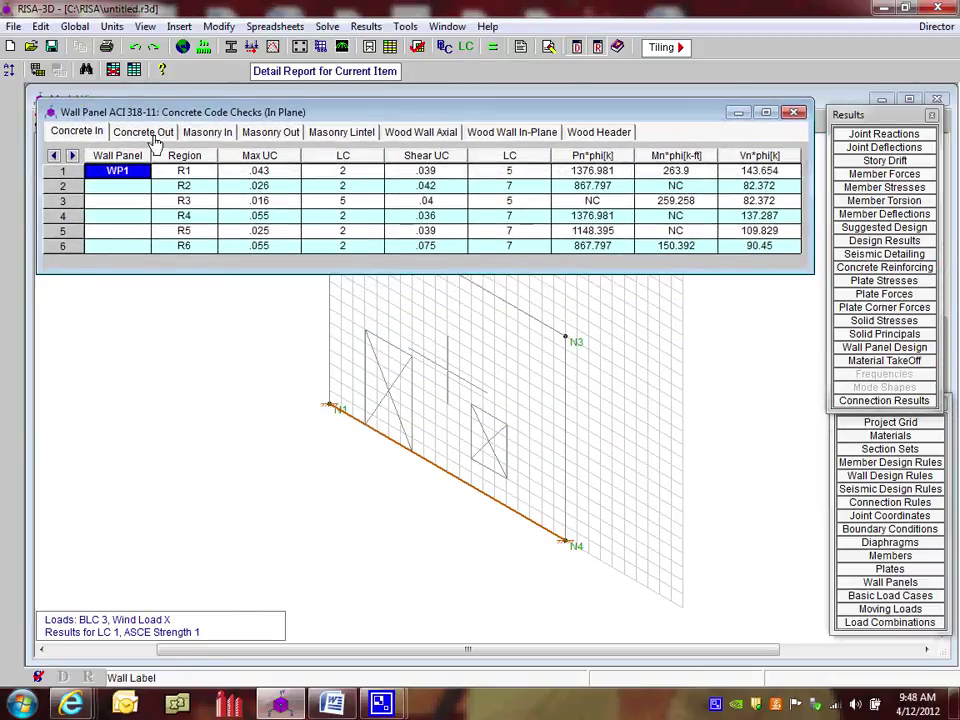
pyautogui.click(261, 170)
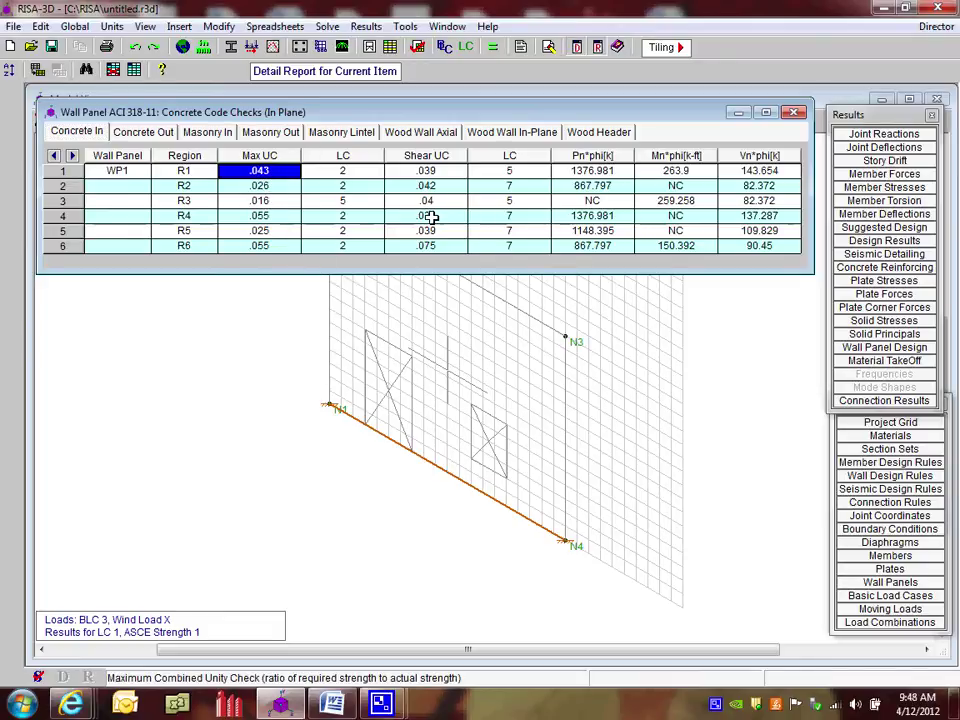
pyautogui.click(426, 171)
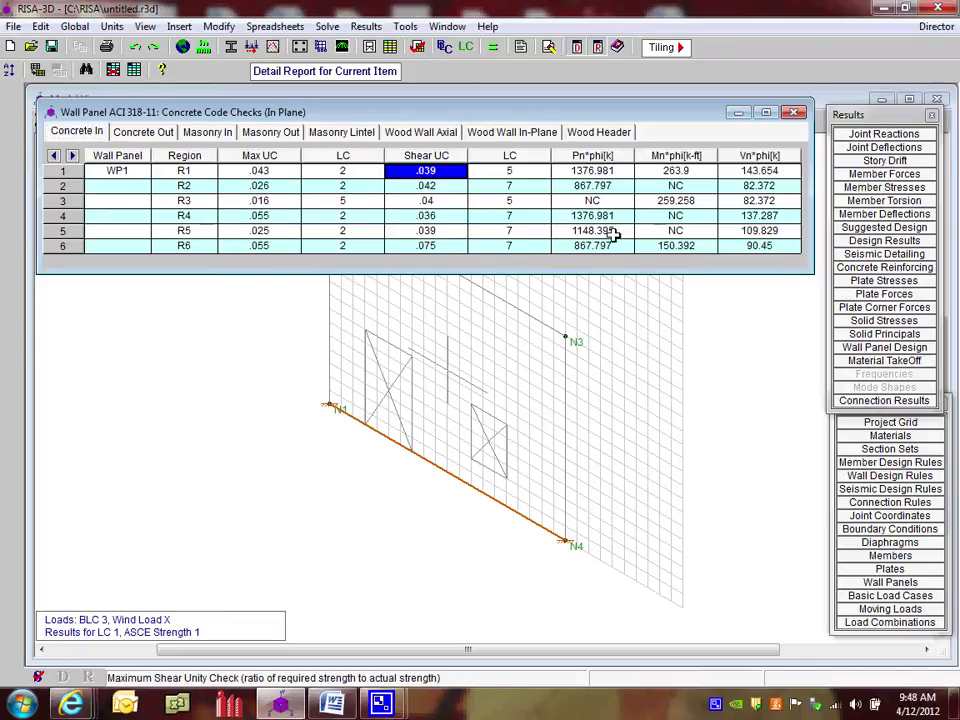
pyautogui.click(600, 171)
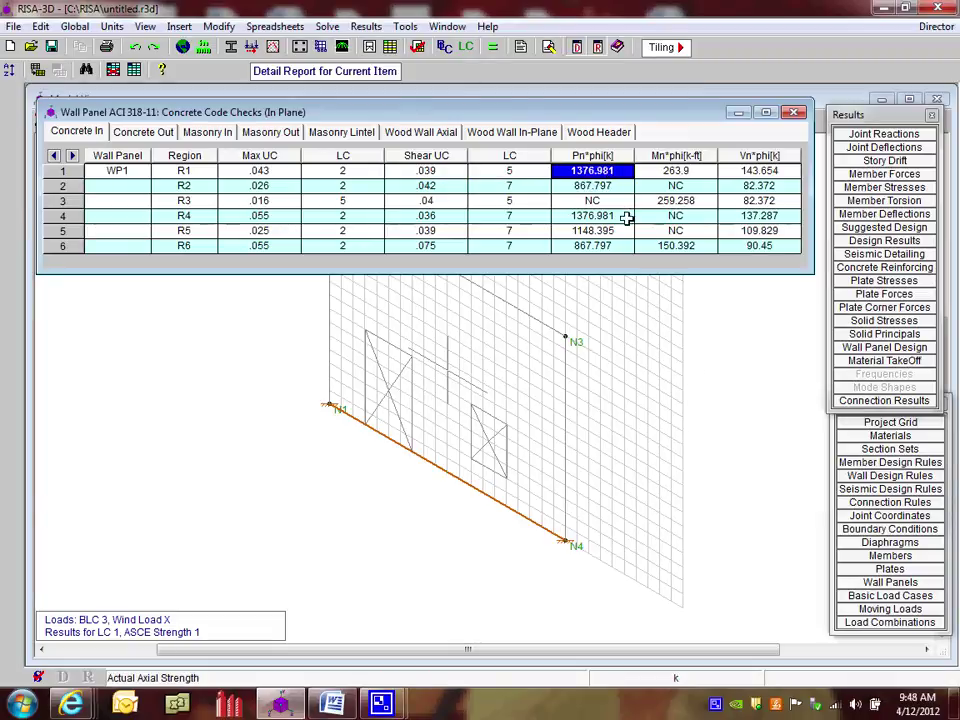
pyautogui.click(725, 171)
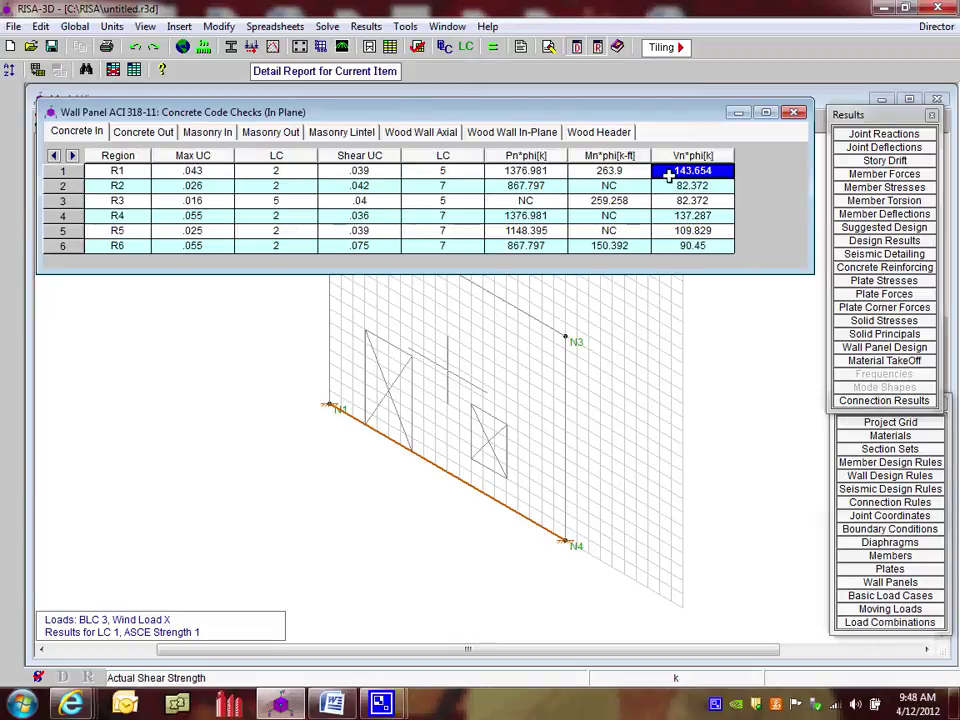
pyautogui.click(525, 171)
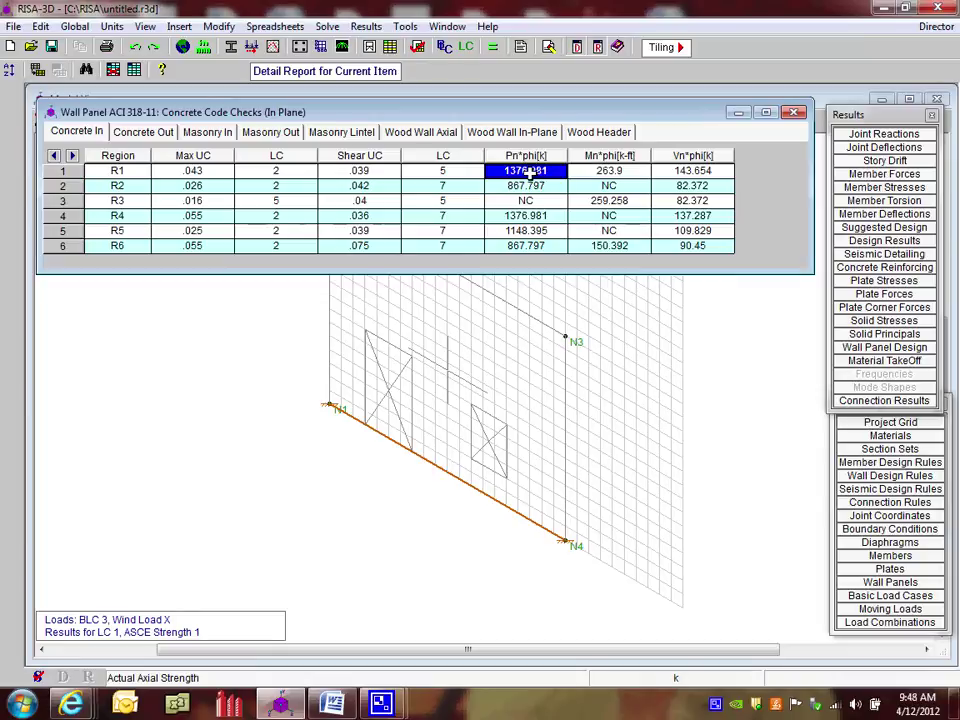
pyautogui.click(609, 171)
pyautogui.click(141, 136)
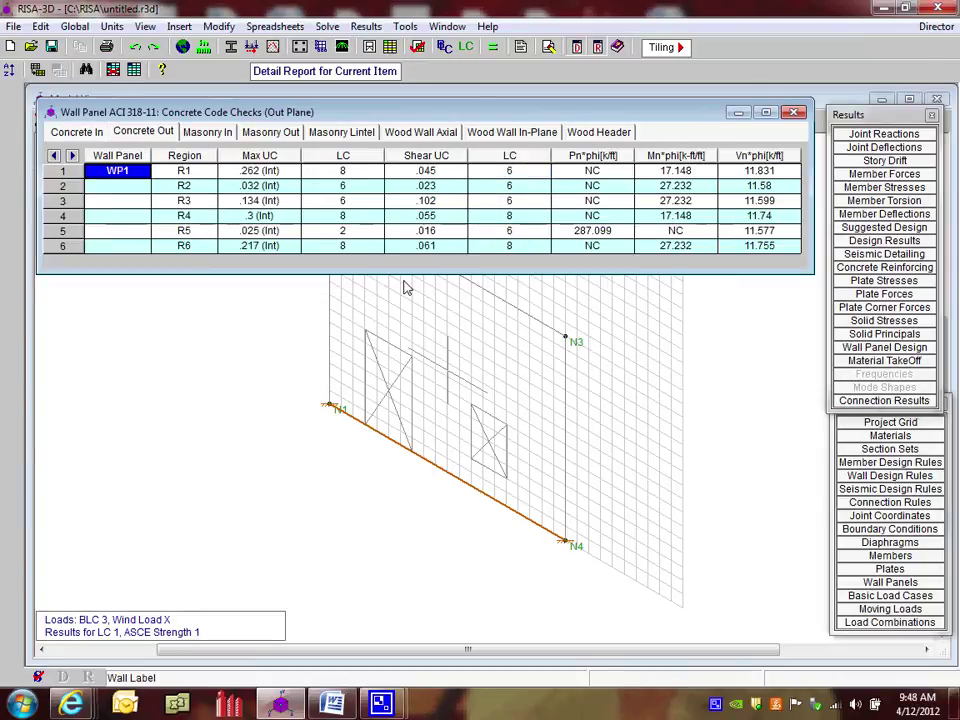
pyautogui.click(258, 171)
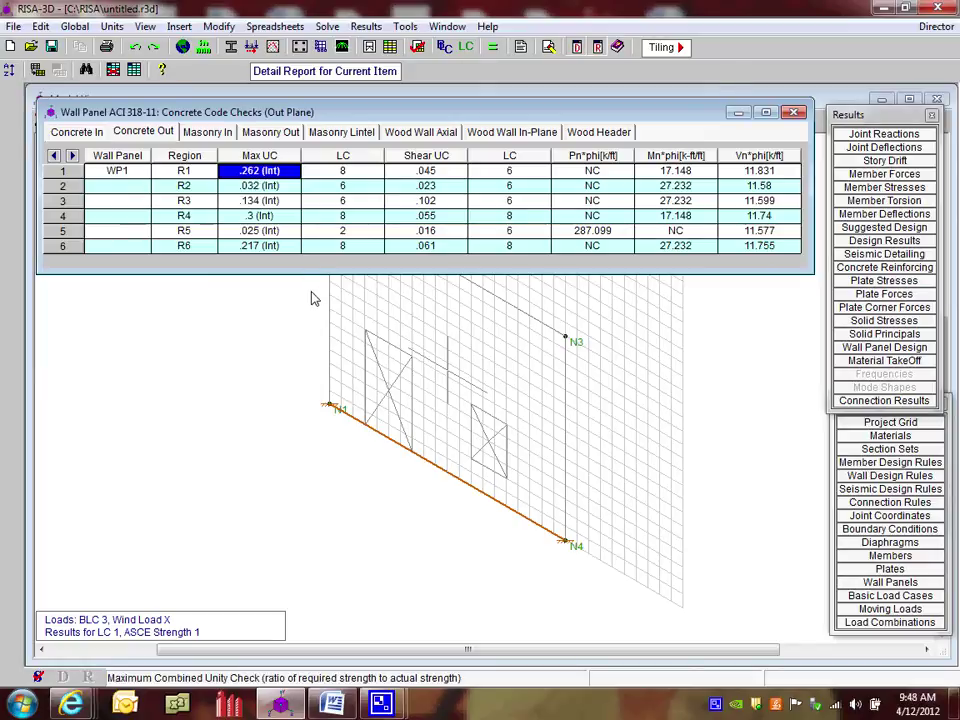
pyautogui.moveTo(283, 245); pyautogui.dragTo(279, 167)
pyautogui.click(420, 172)
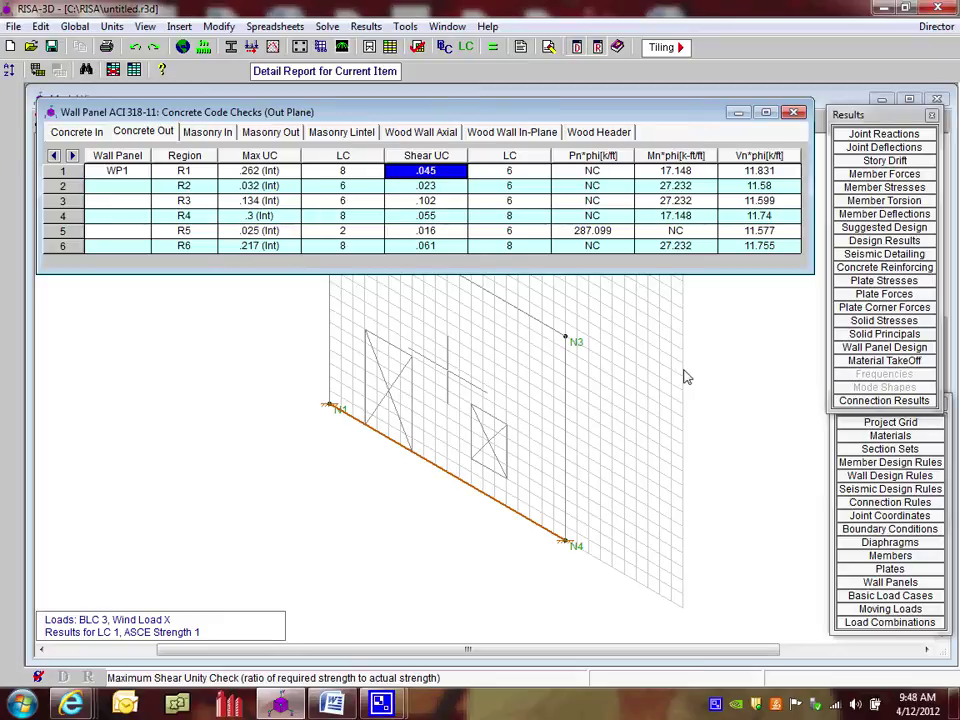
pyautogui.click(562, 172)
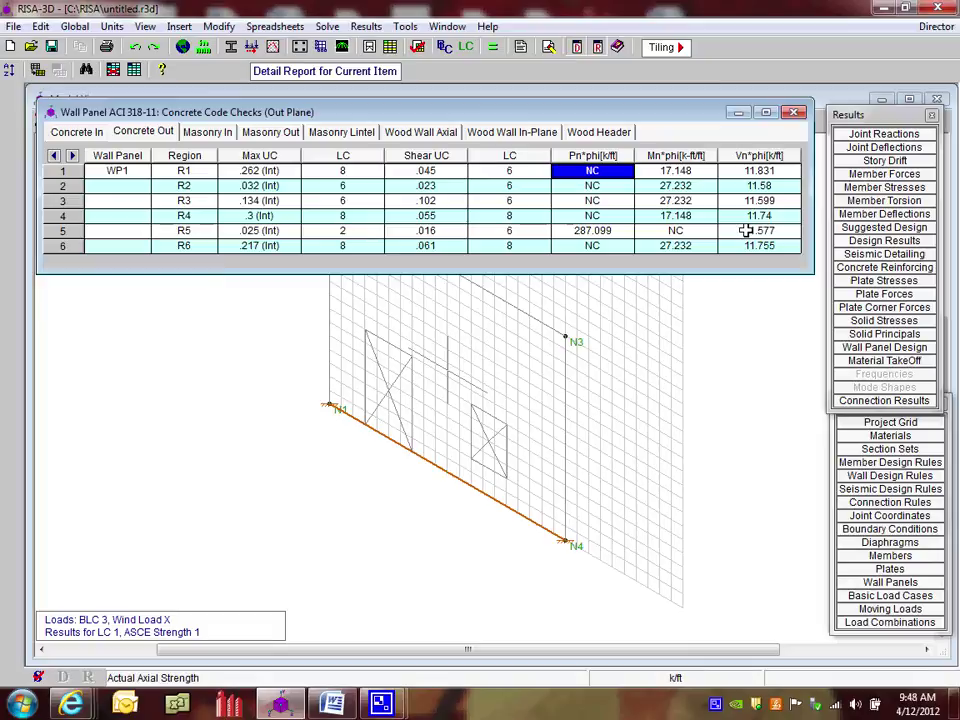
pyautogui.click(795, 112)
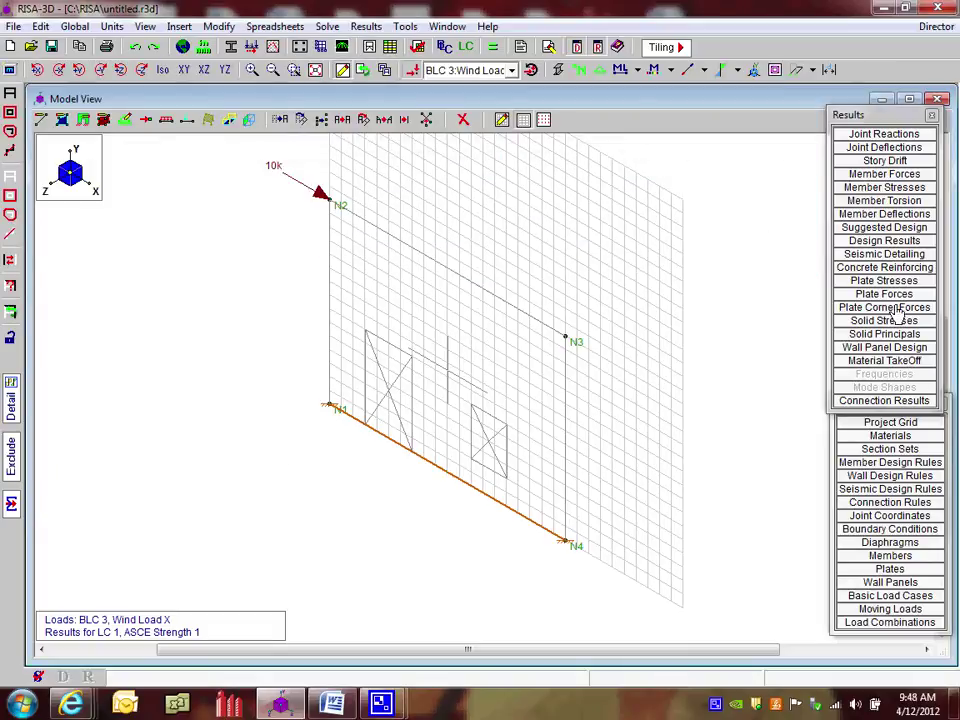
pyautogui.click(886, 267)
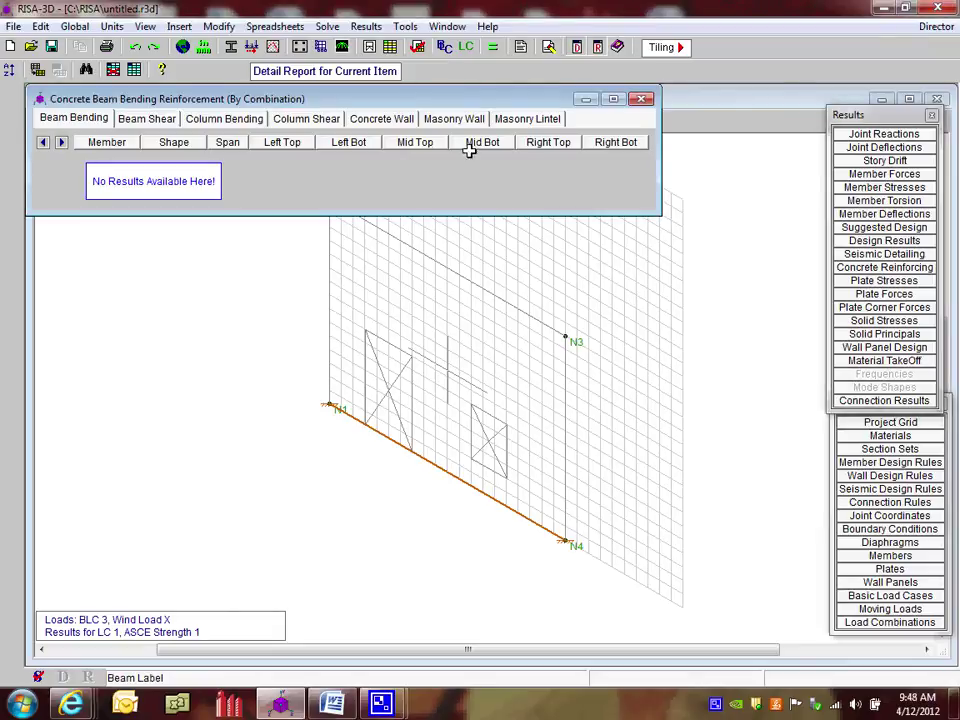
pyautogui.click(372, 118)
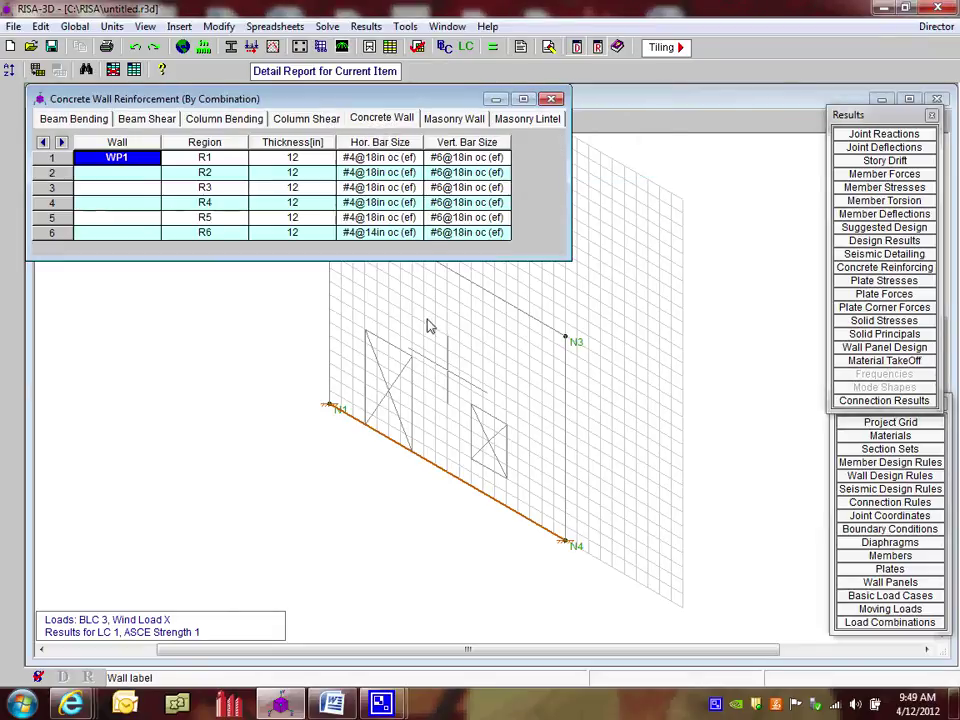
pyautogui.click(380, 158)
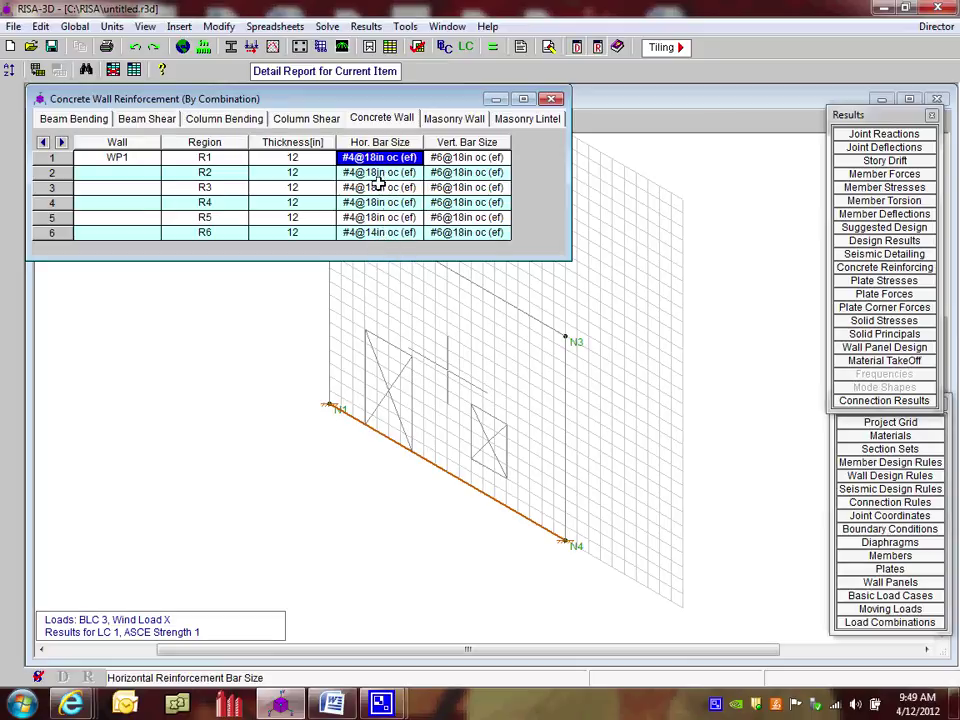
pyautogui.click(450, 158)
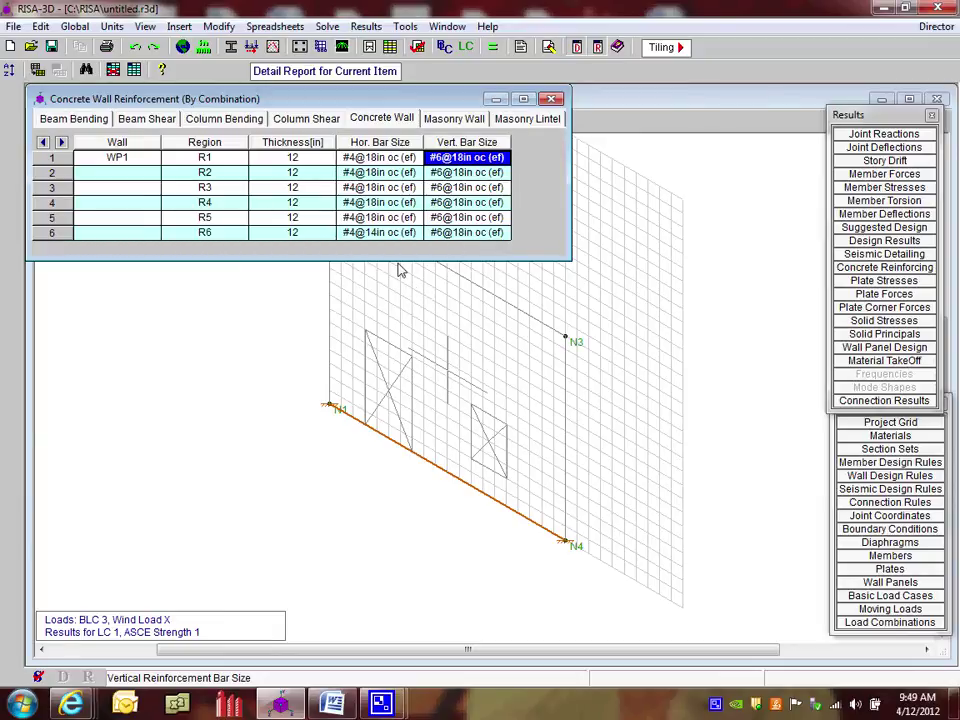
pyautogui.click(553, 100)
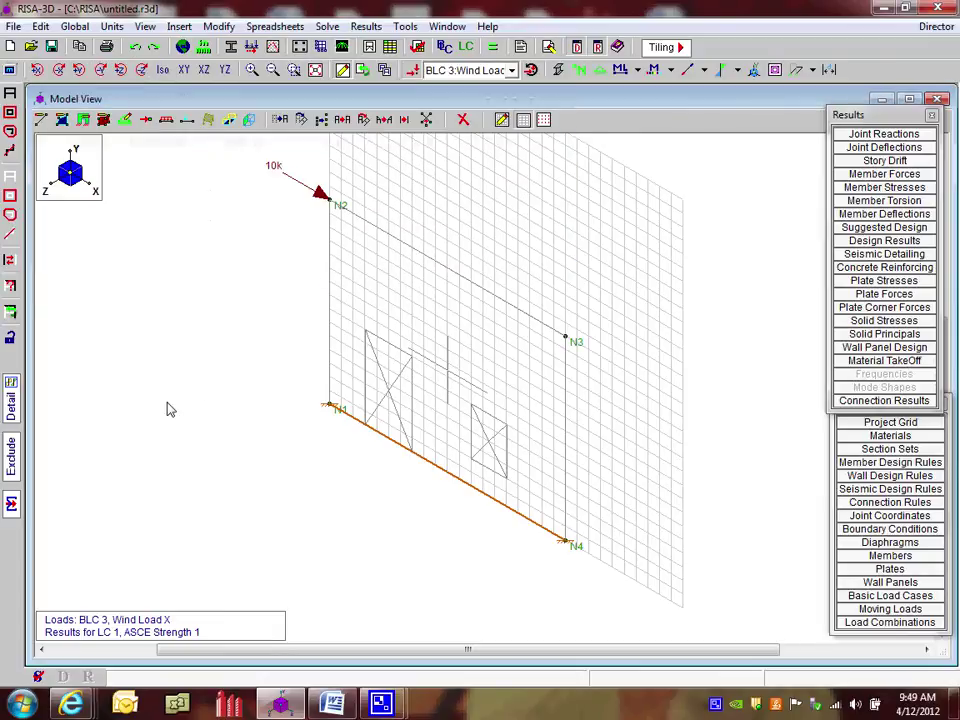
# - Open and enlarge the detail report for wall panel WP1
pyautogui.click(12, 405)
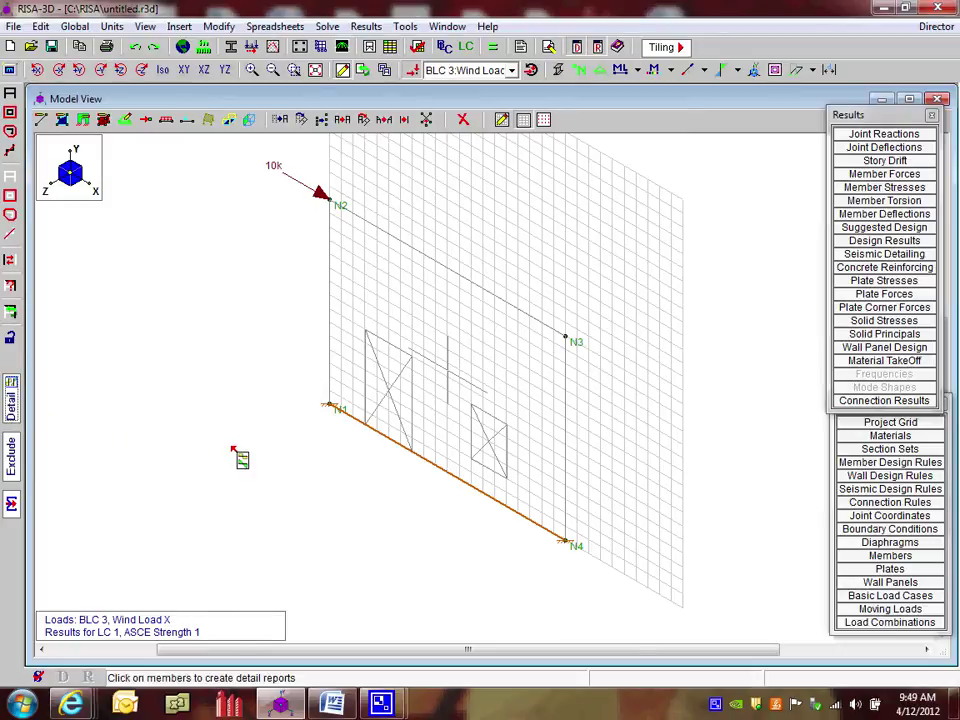
pyautogui.click(464, 358)
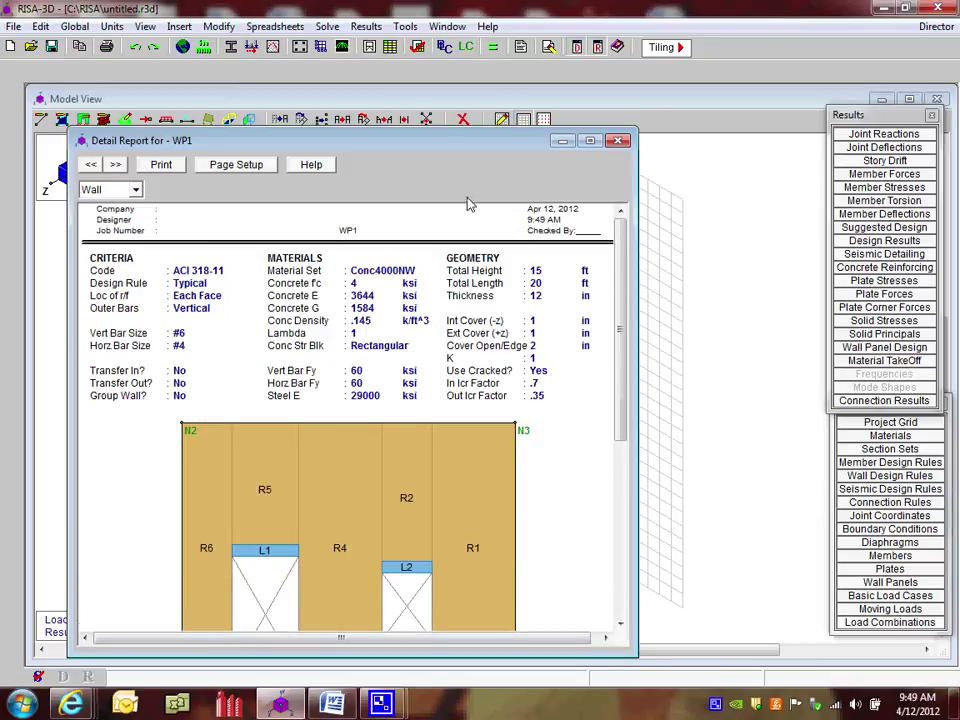
pyautogui.moveTo(422, 148); pyautogui.dragTo(384, 98)
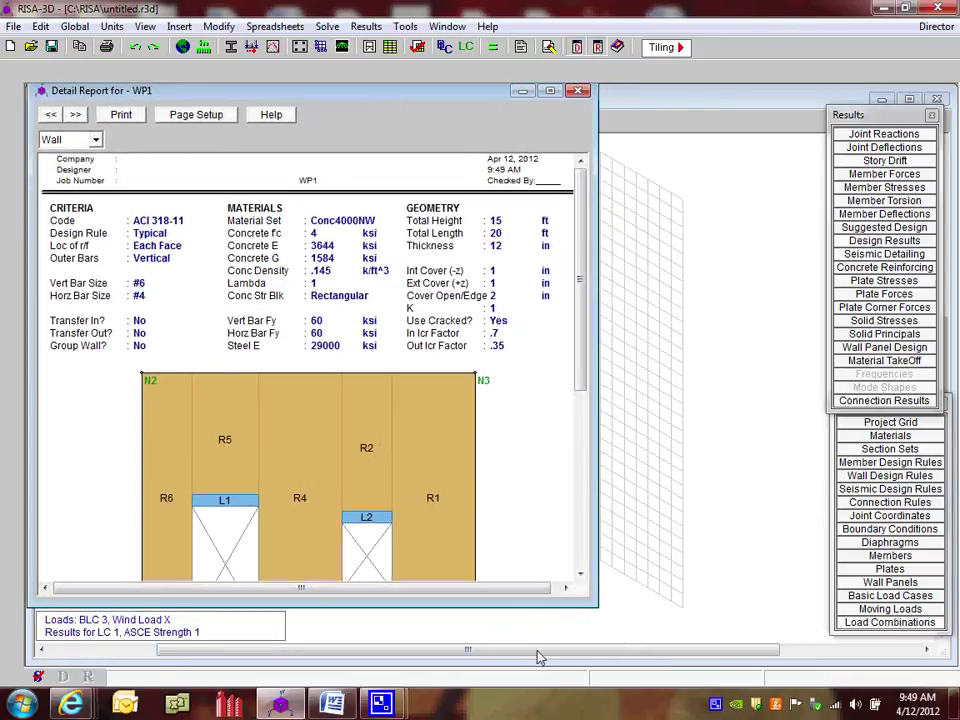
pyautogui.moveTo(538, 607); pyautogui.dragTo(538, 665)
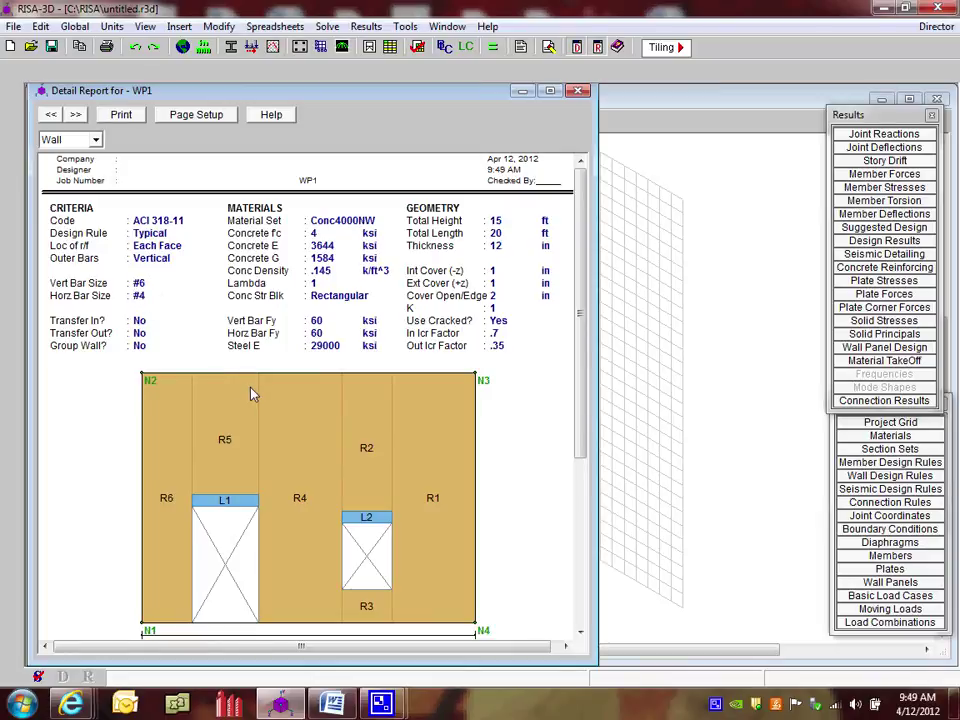
# - Scroll through WP1's Region and Reinforcement Results, then switch to region R1's report
pyautogui.moveTo(582, 254); pyautogui.dragTo(582, 354)
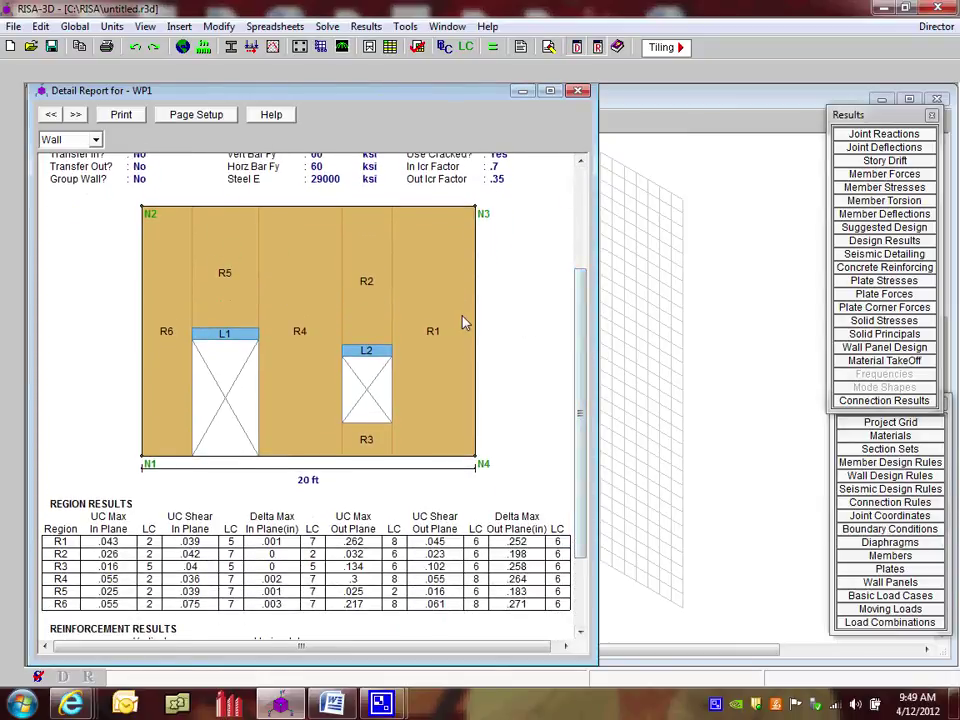
pyautogui.scroll(-3, 246, 477)
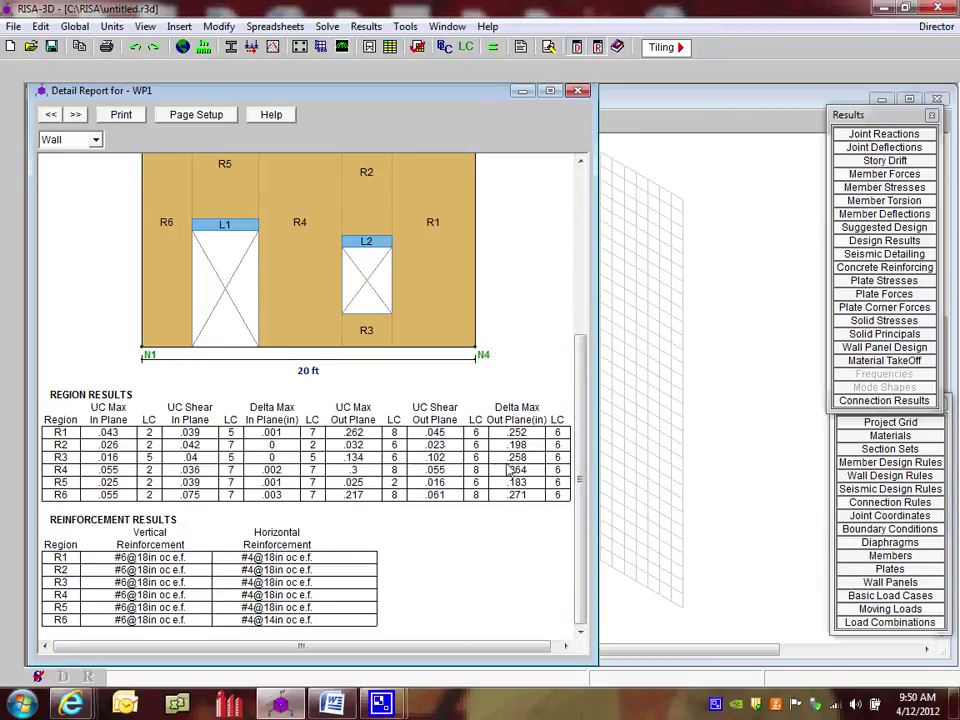
pyautogui.scroll(3, 512, 455)
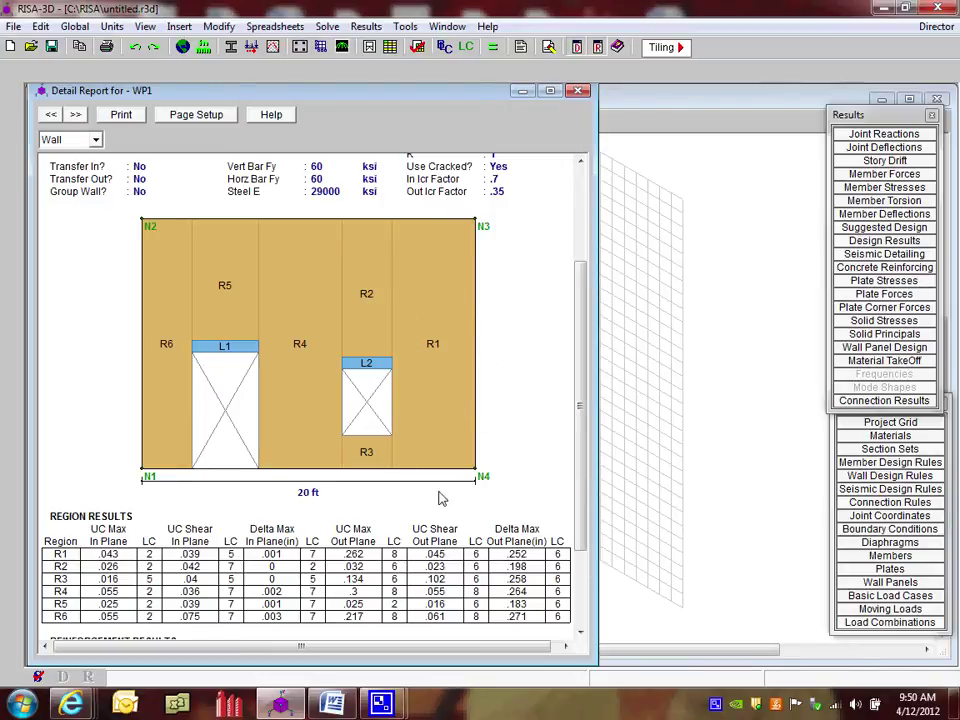
pyautogui.click(72, 146)
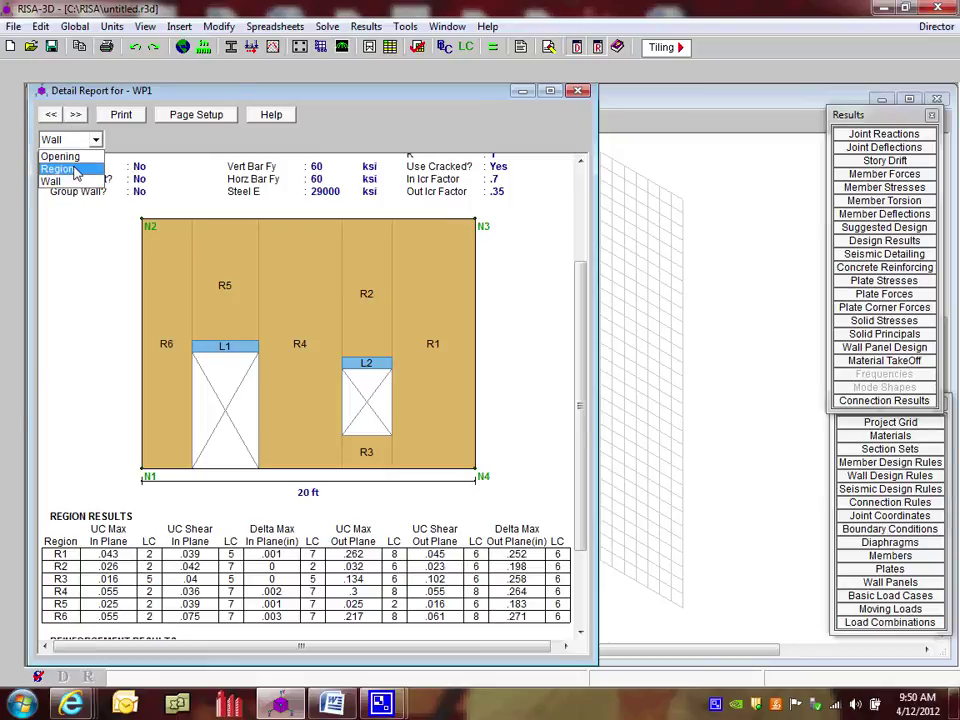
pyautogui.click(76, 172)
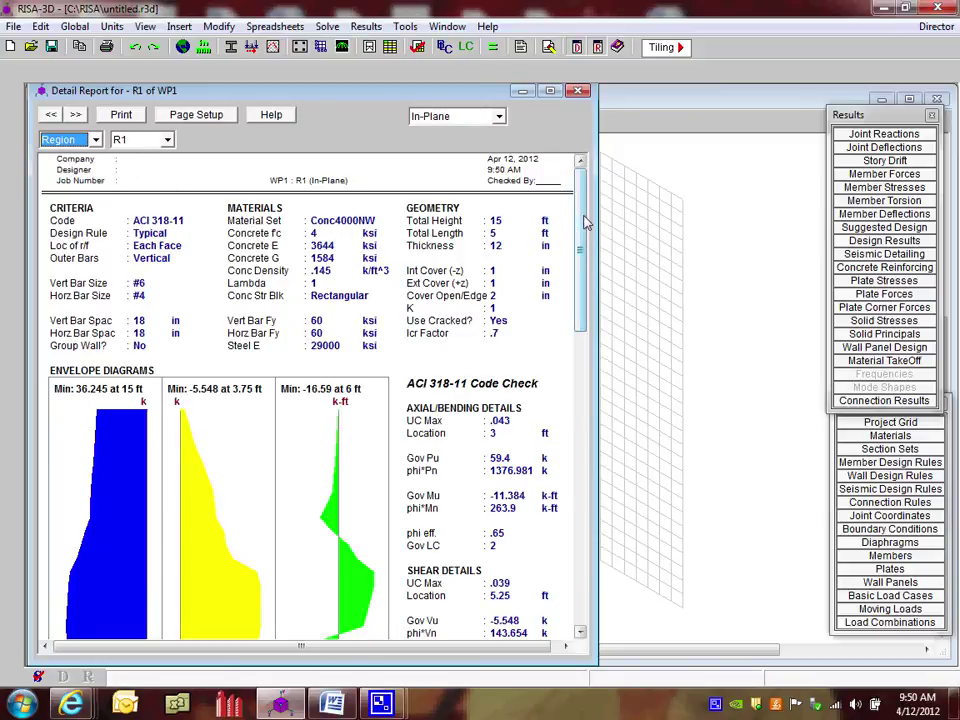
# - Scroll R1's in-plane report to the interaction diagram and #6/#4 bars at 18 in cross section
pyautogui.scroll(-1, 583, 223)
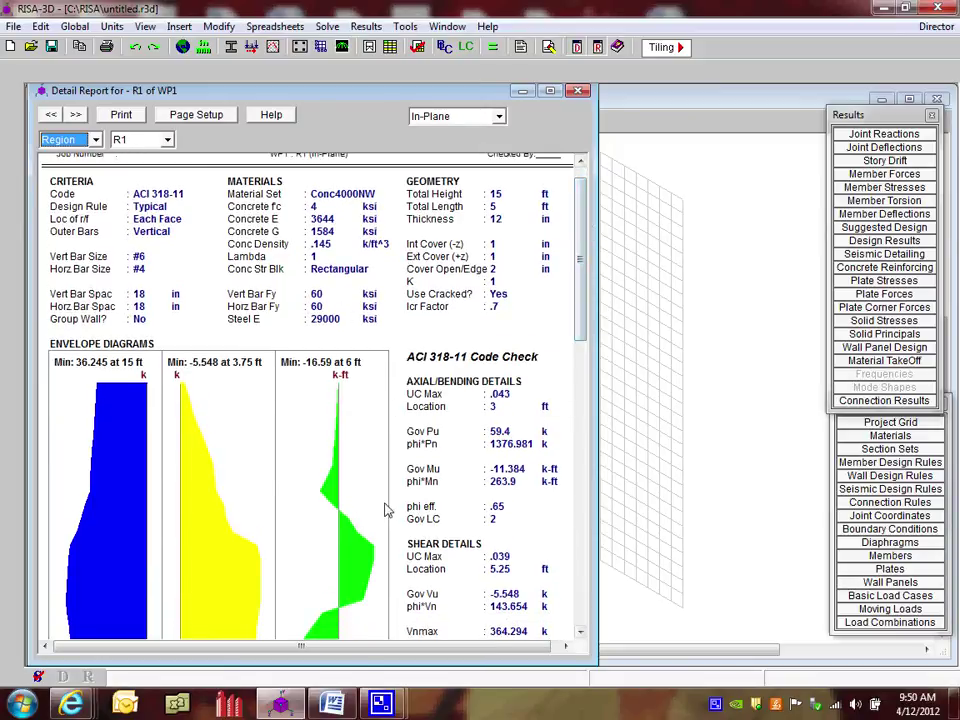
pyautogui.scroll(-4, 588, 270)
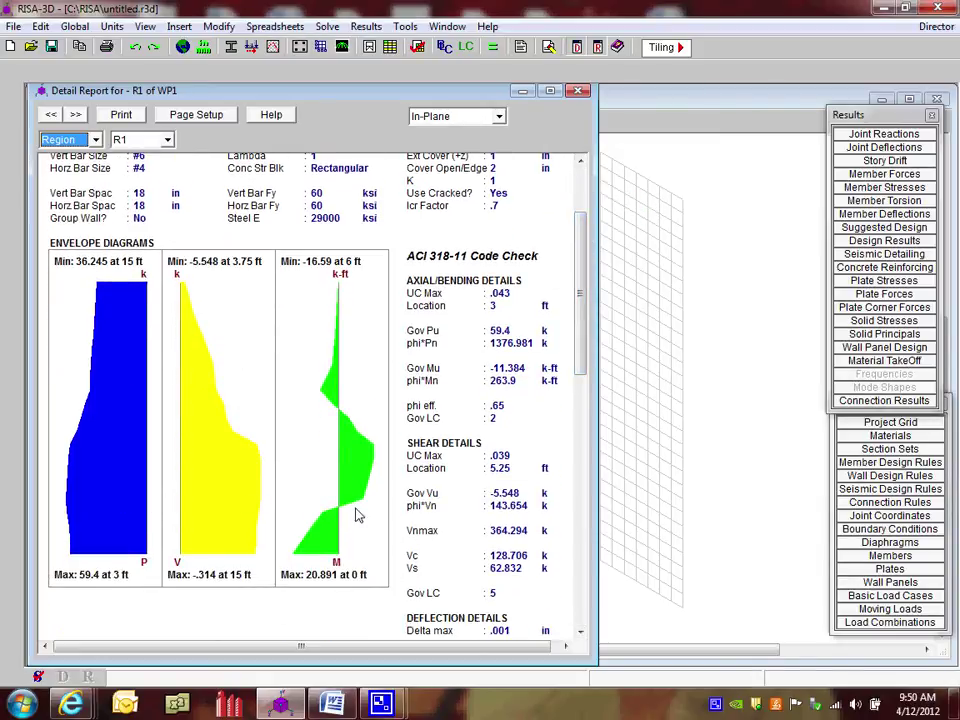
pyautogui.scroll(-2, 560, 260)
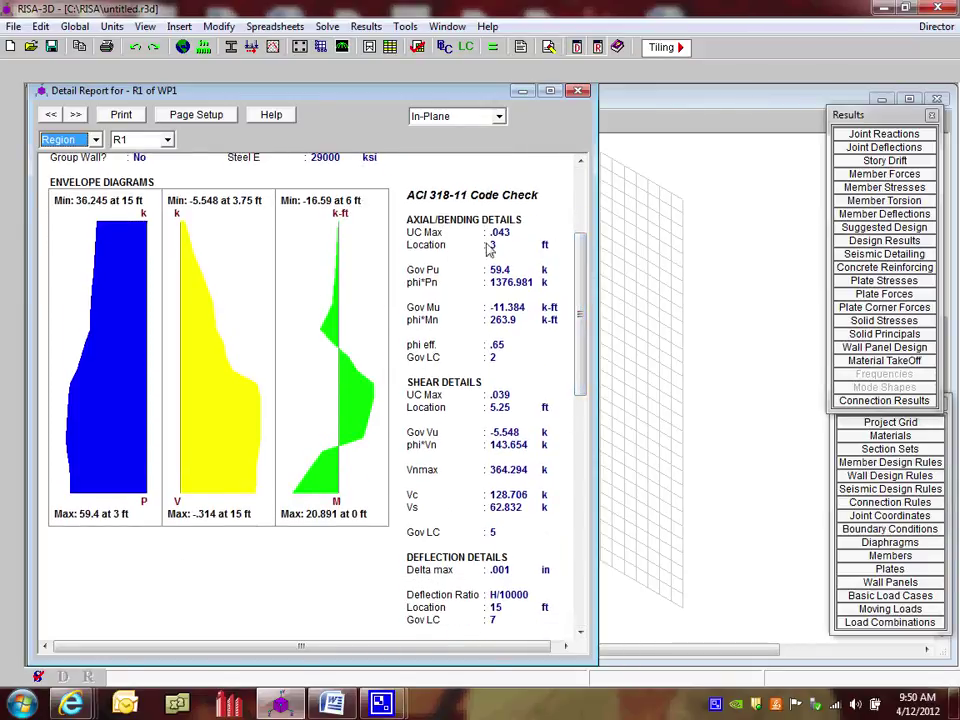
pyautogui.moveTo(580, 300); pyautogui.dragTo(590, 367)
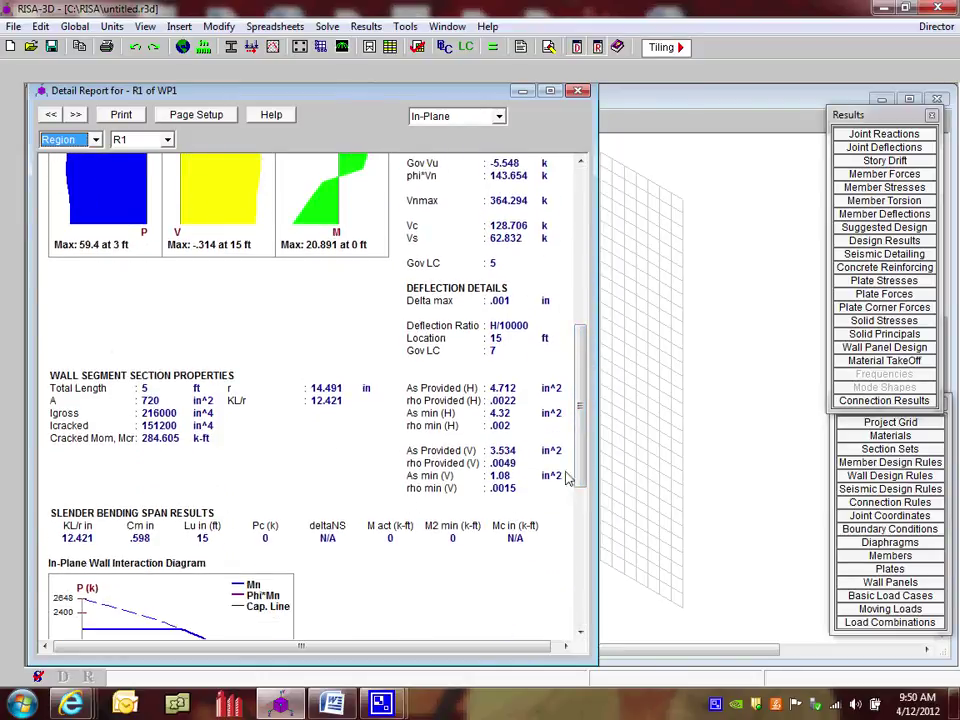
pyautogui.moveTo(578, 478); pyautogui.dragTo(579, 545)
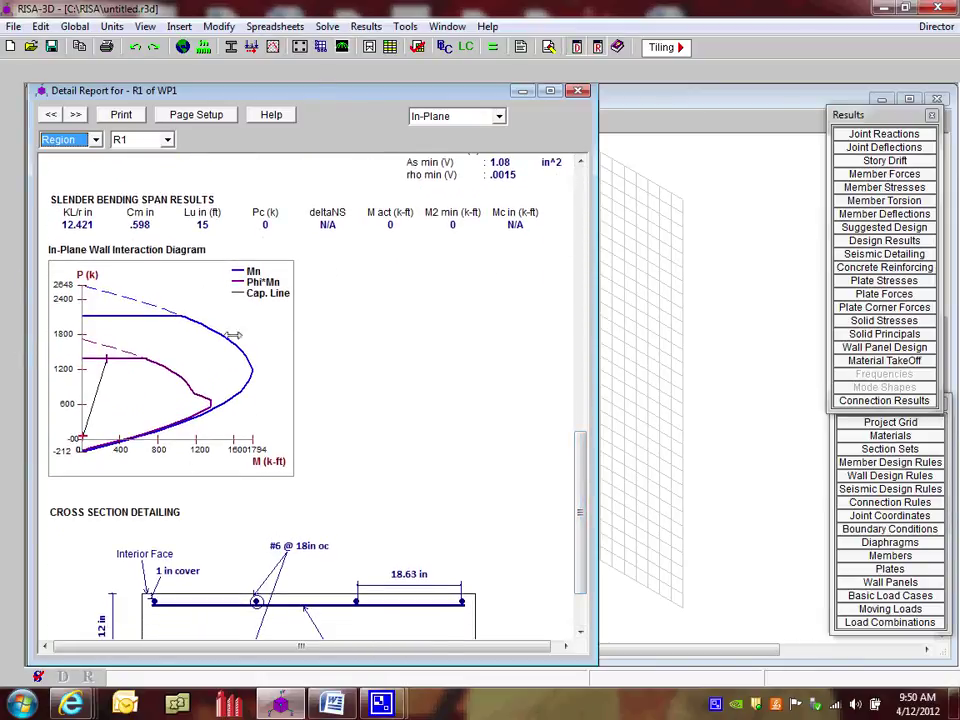
pyautogui.scroll(-3, 584, 471)
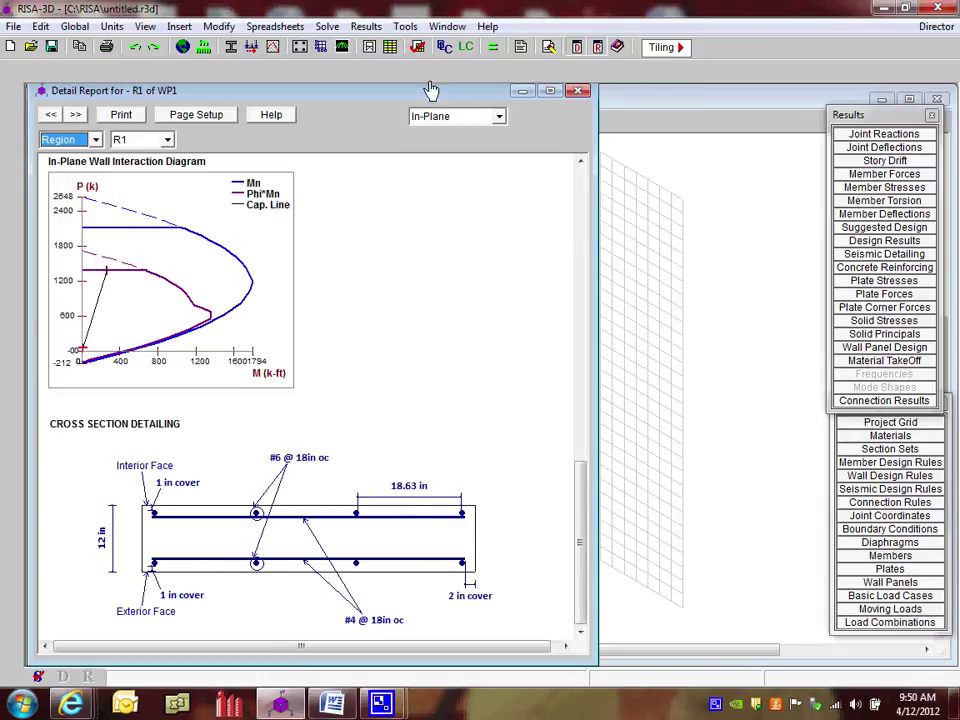
pyautogui.click(435, 118)
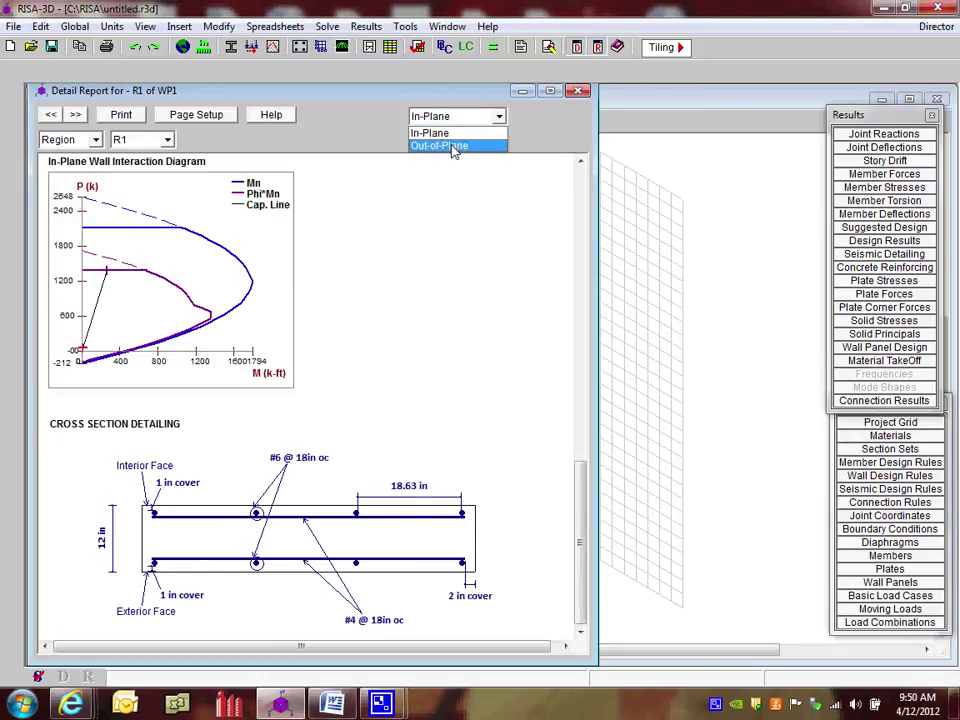
# - Review R1's out-of-plane check: 0.262 interior, 0.131 exterior unity, 0.045 shear, 0.252 in deflection
pyautogui.click(452, 146)
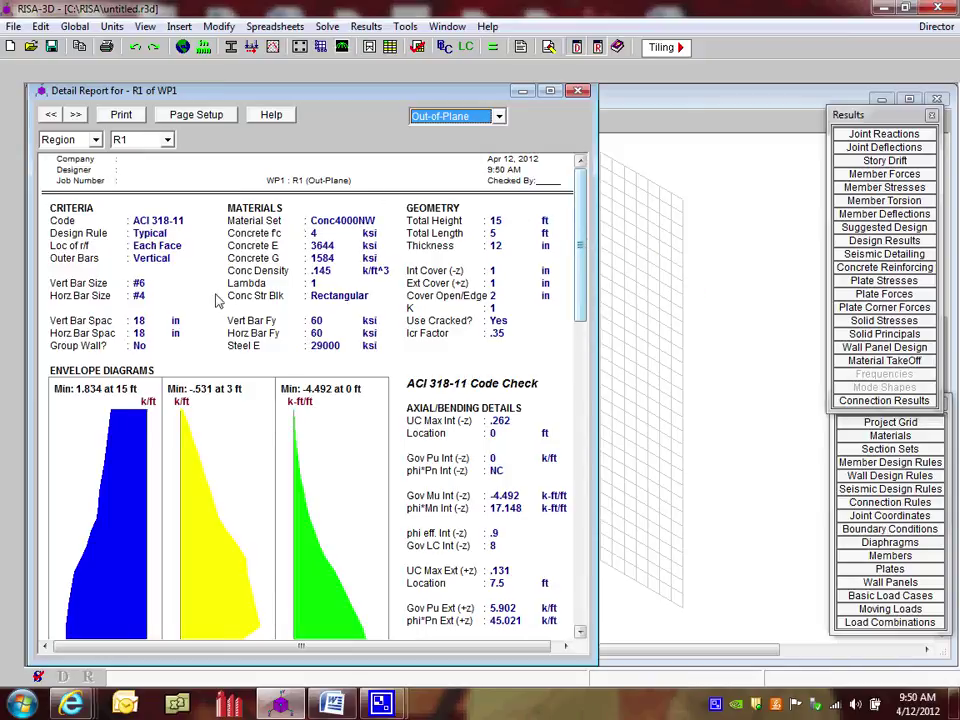
pyautogui.scroll(-3, 430, 562)
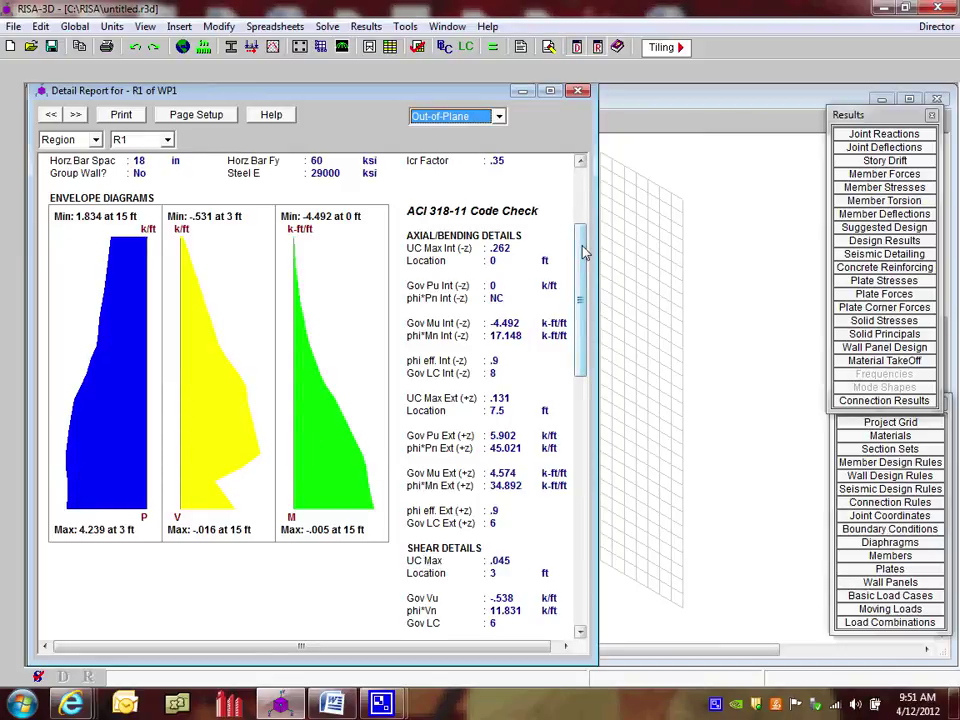
pyautogui.scroll(-1, 440, 190)
pyautogui.moveTo(583, 304); pyautogui.dragTo(592, 476)
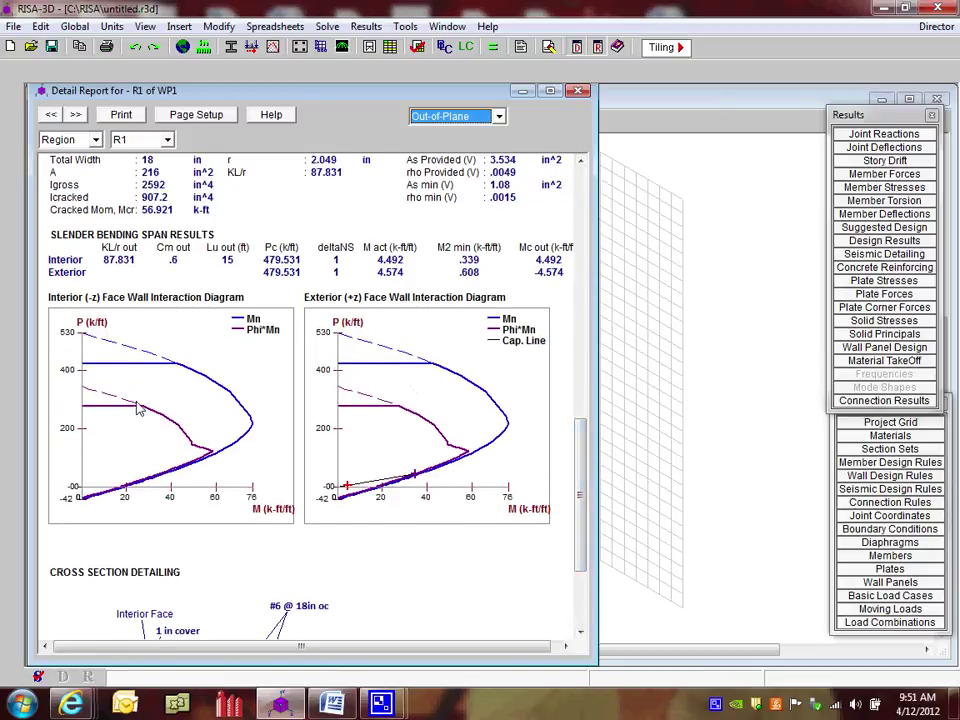
pyautogui.moveTo(578, 480); pyautogui.dragTo(584, 531)
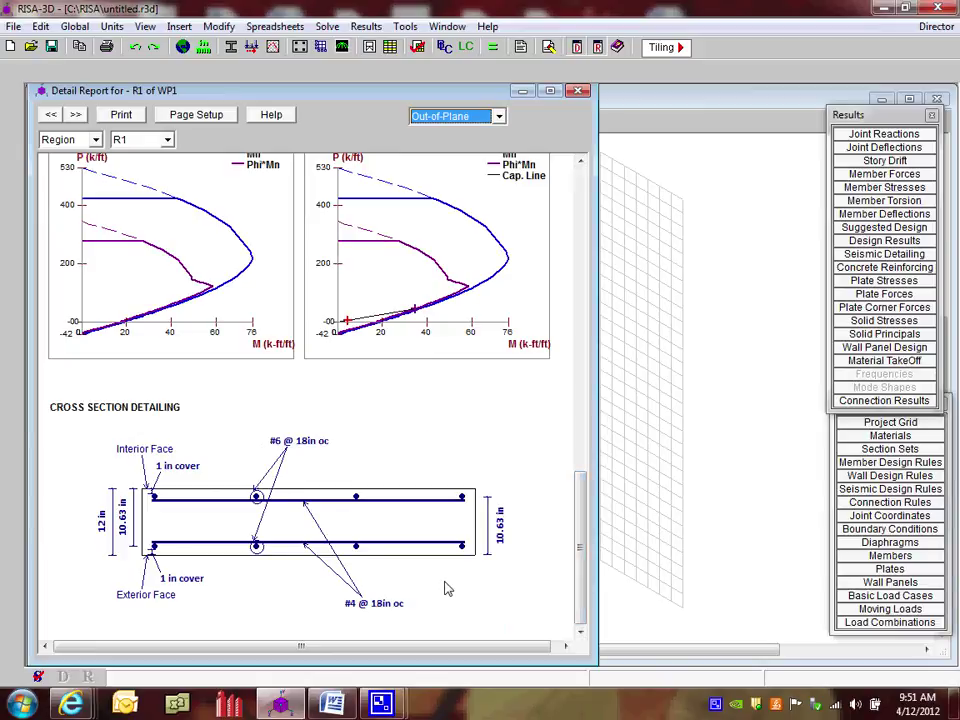
pyautogui.click(77, 141)
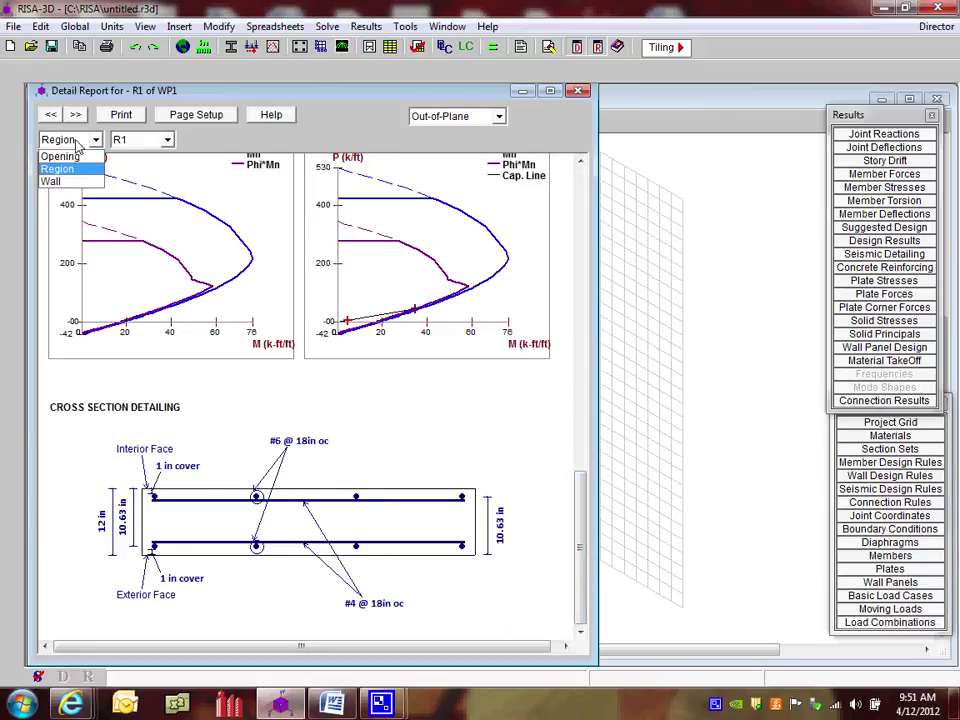
pyautogui.click(582, 96)
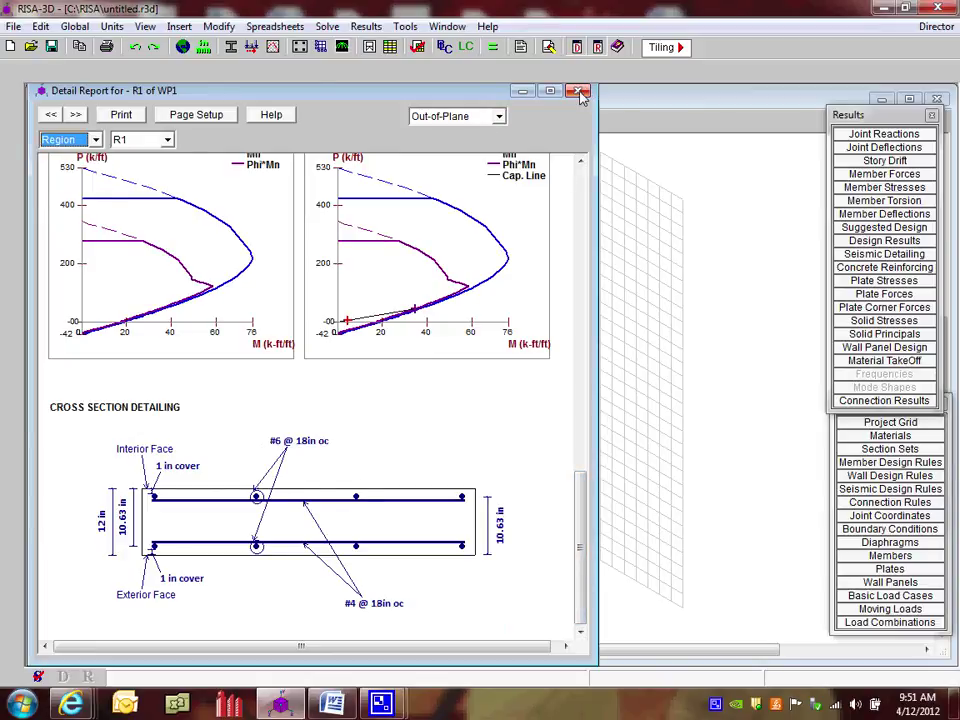
# - Close the report, rotate to the front view, and inspect WP1's region rebar in the Wall Panel Editor
pyautogui.click(582, 93)
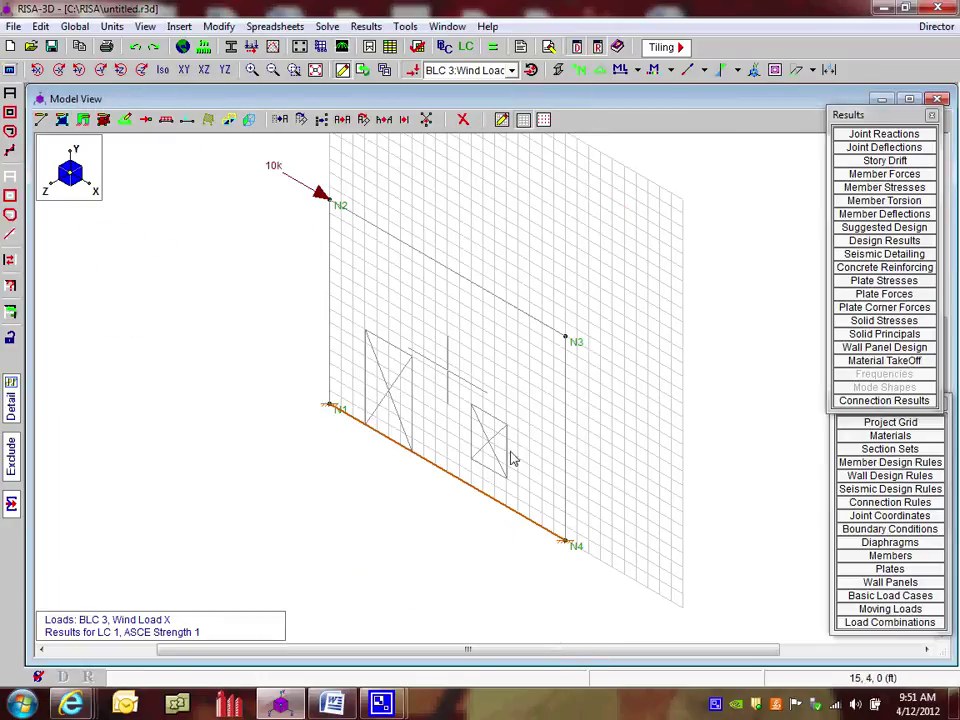
pyautogui.keyDown('shift'); pyautogui.moveTo(540, 462); pyautogui.dragTo(591, 426, button='middle'); pyautogui.keyUp('shift')
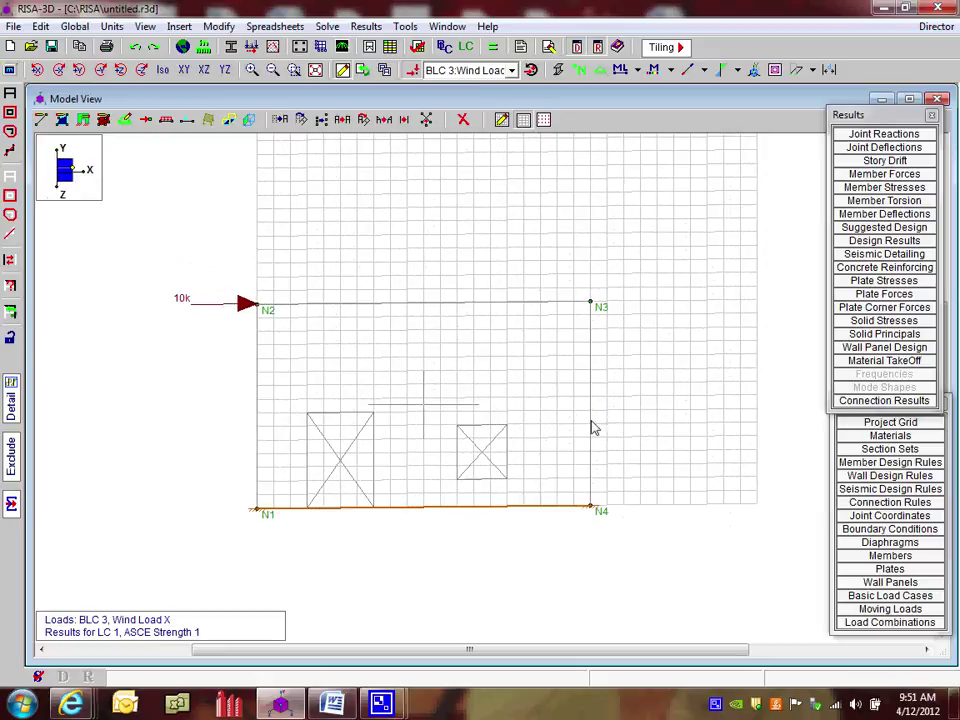
pyautogui.doubleClick(467, 404)
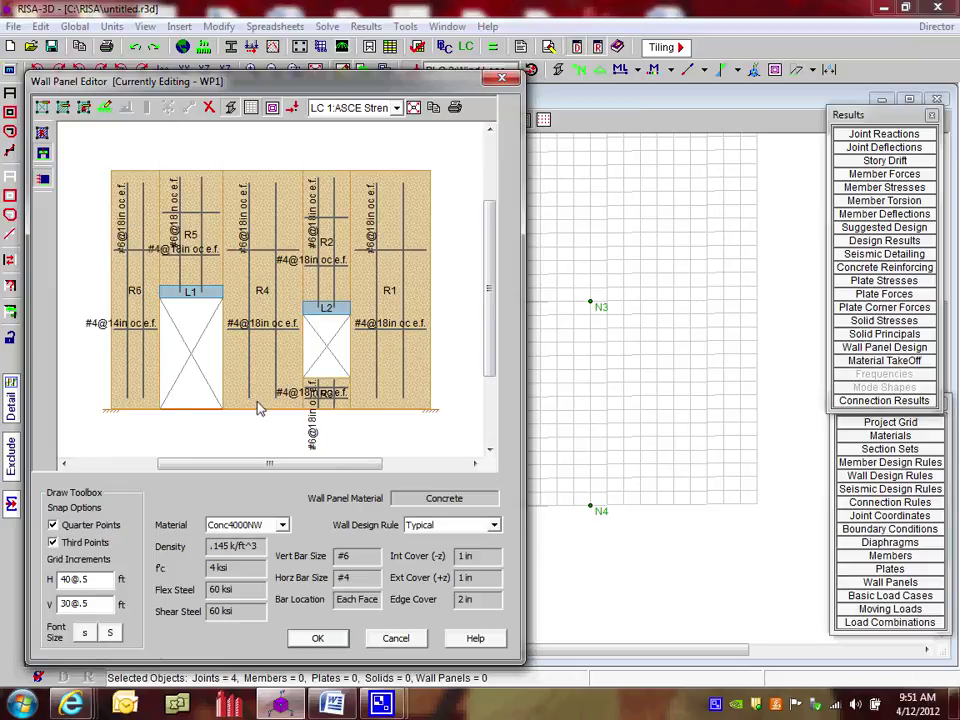
pyautogui.scroll(2, 158, 250)
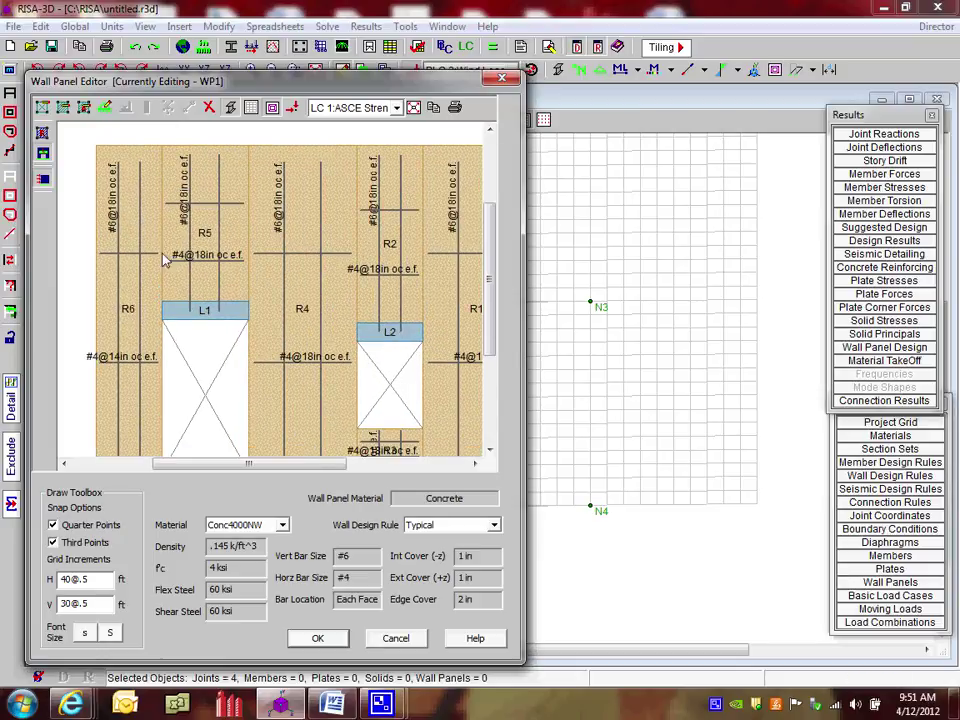
pyautogui.scroll(-2, 131, 253)
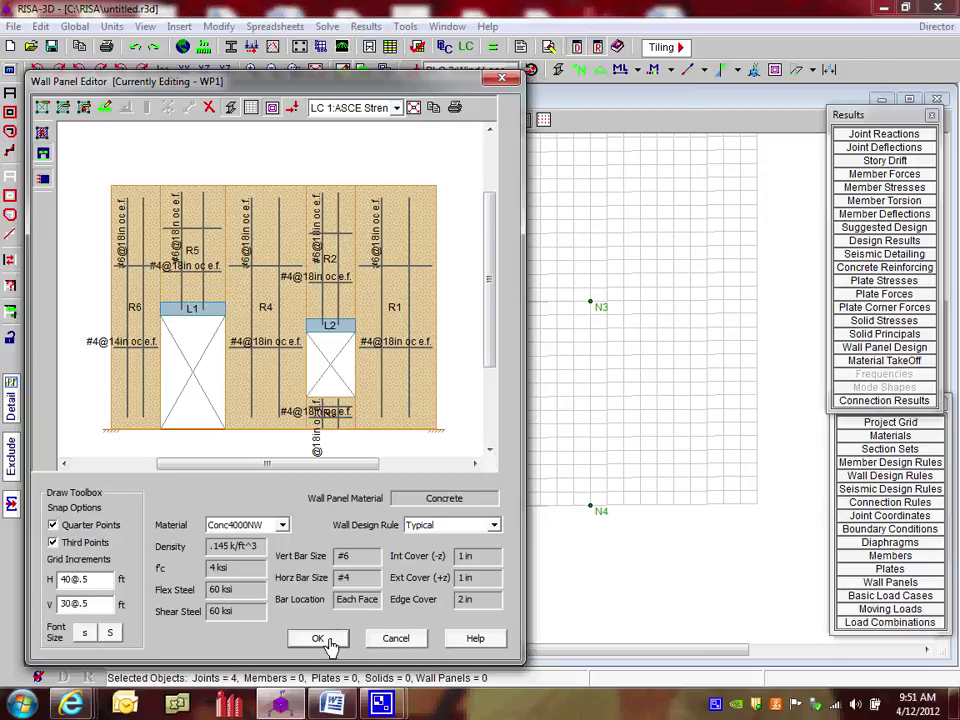
pyautogui.click(318, 639)
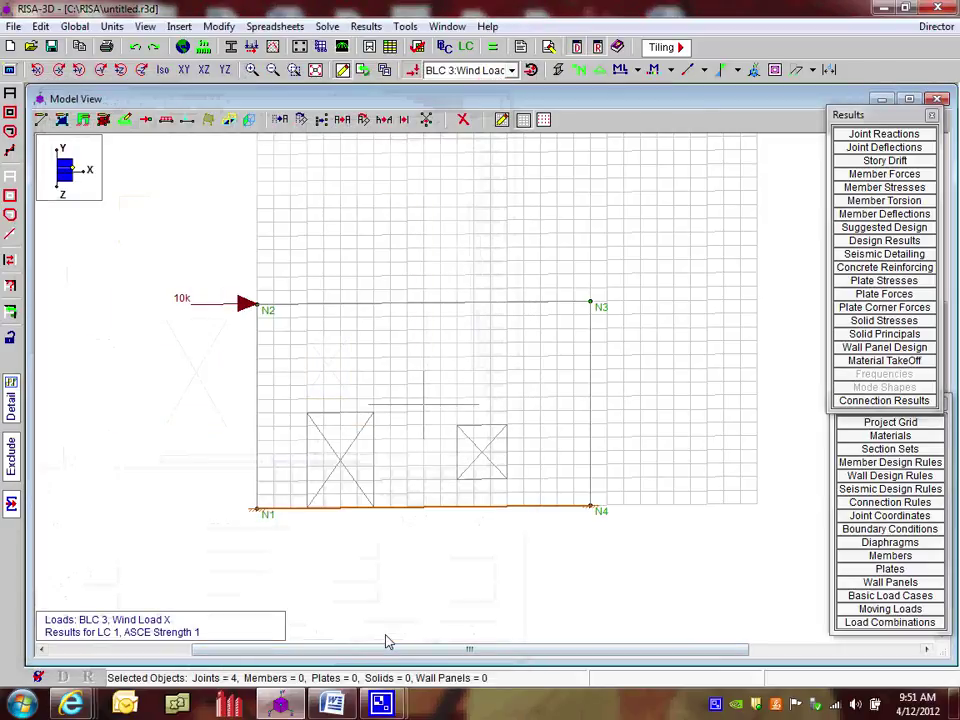